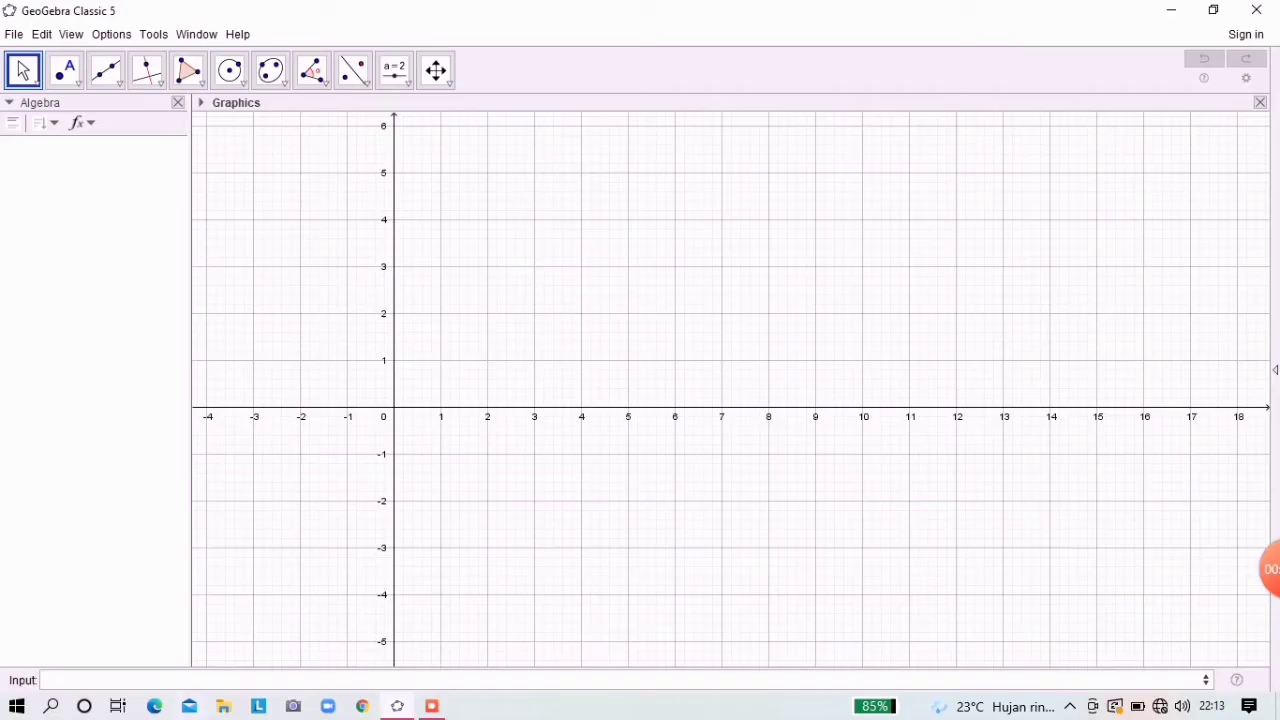
pyautogui.click(130, 680)
pyautogui.write('x')
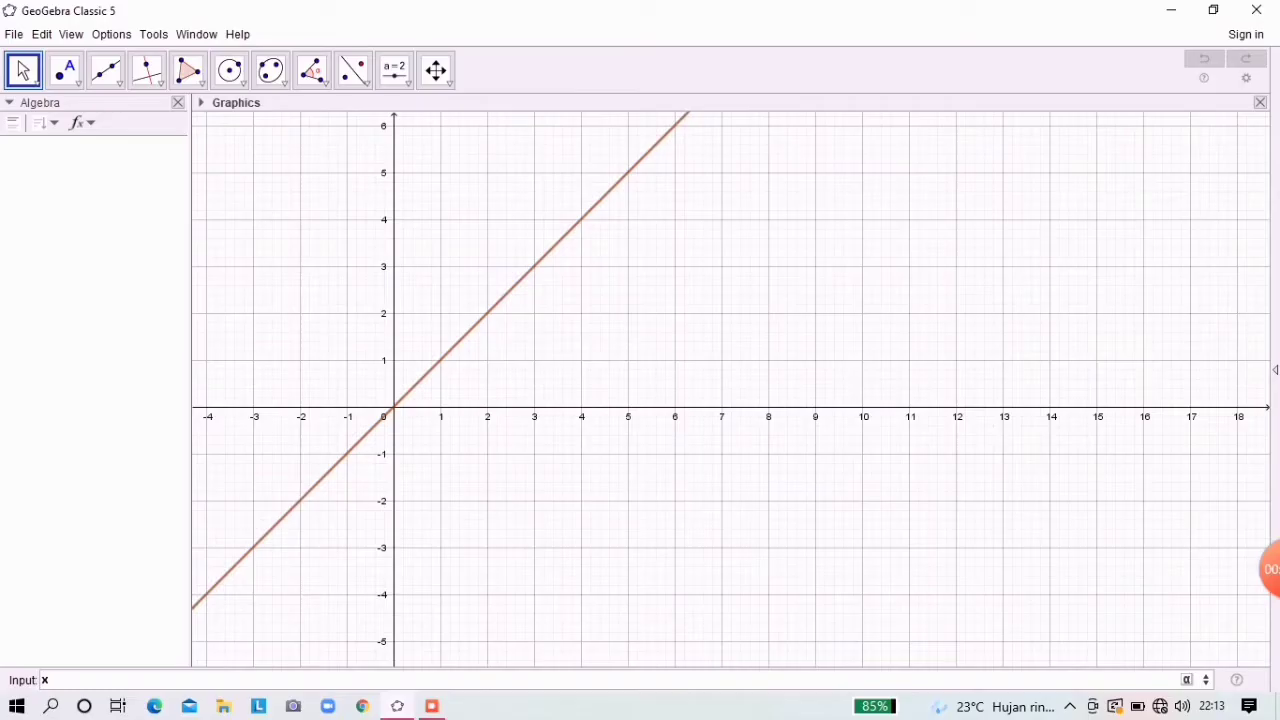
pyautogui.press('BackSpace')
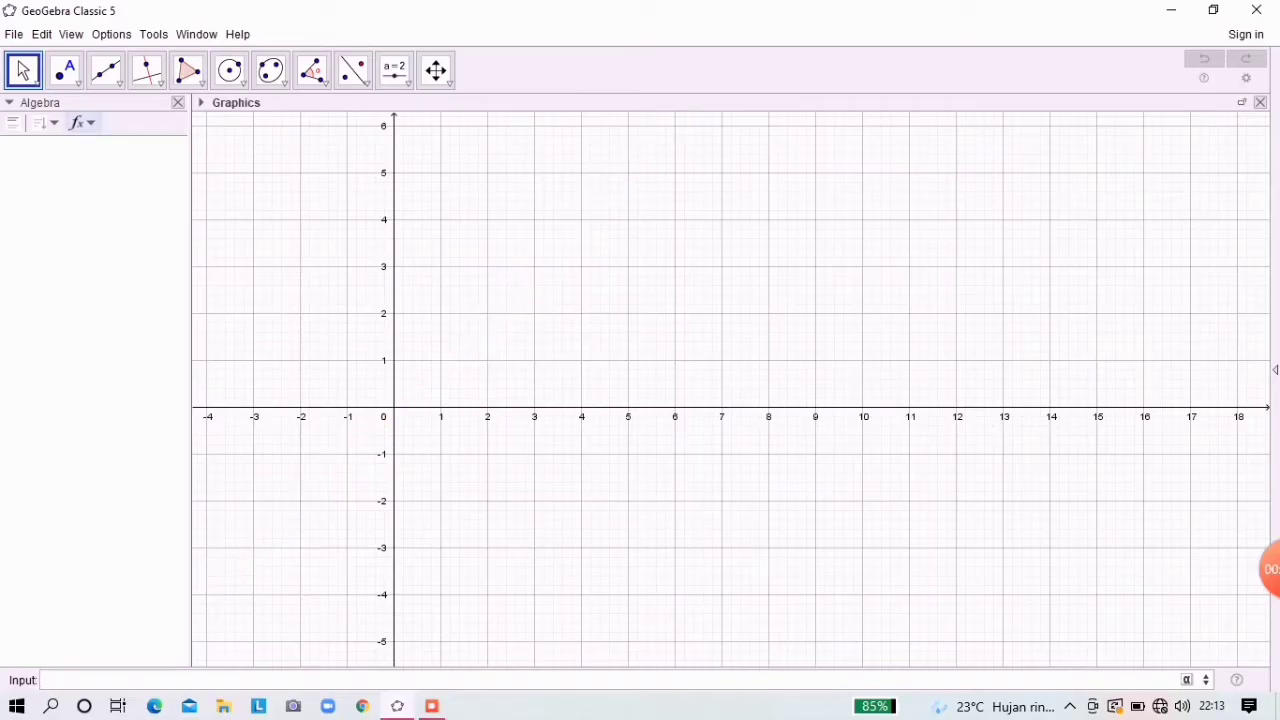
# Step: Sort the algebra list by Object Type and hide its style bar
pyautogui.click(45, 122)
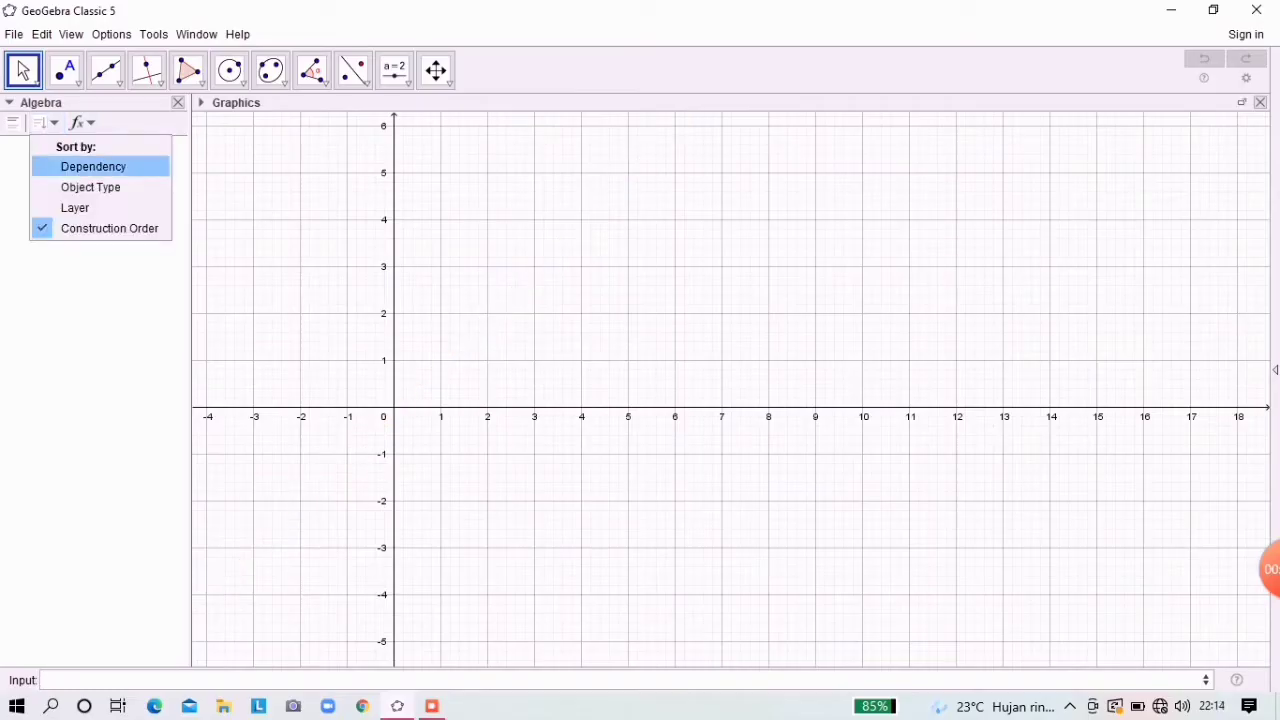
pyautogui.click(93, 166)
pyautogui.click(45, 122)
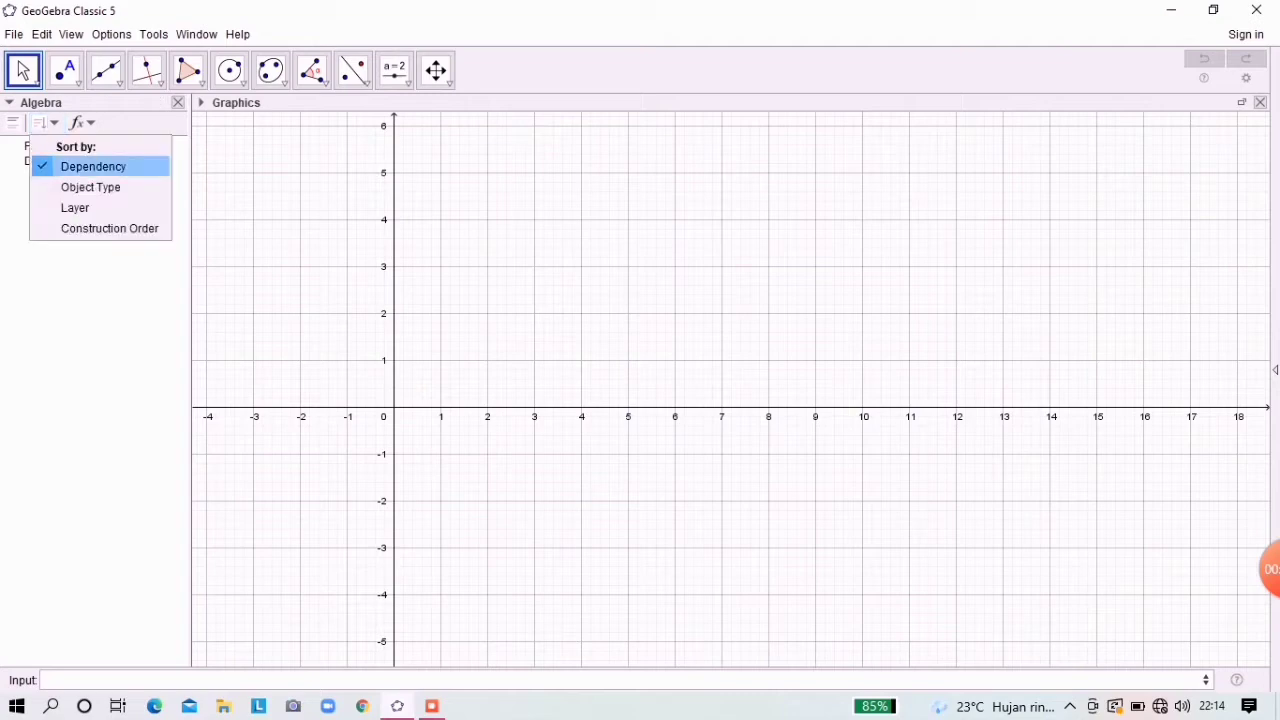
pyautogui.click(90, 187)
pyautogui.click(8, 102)
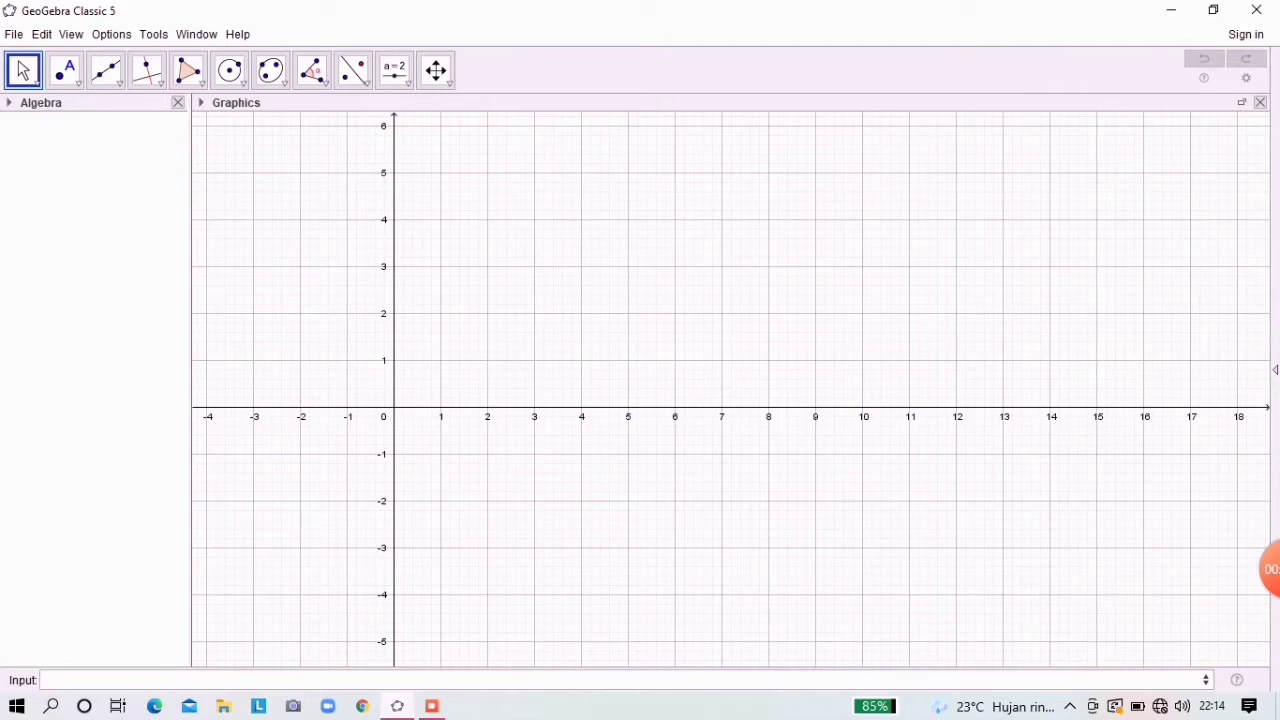
# Step: Plot the quadratic function x^2
pyautogui.click(42, 680)
pyautogui.write('x^2')
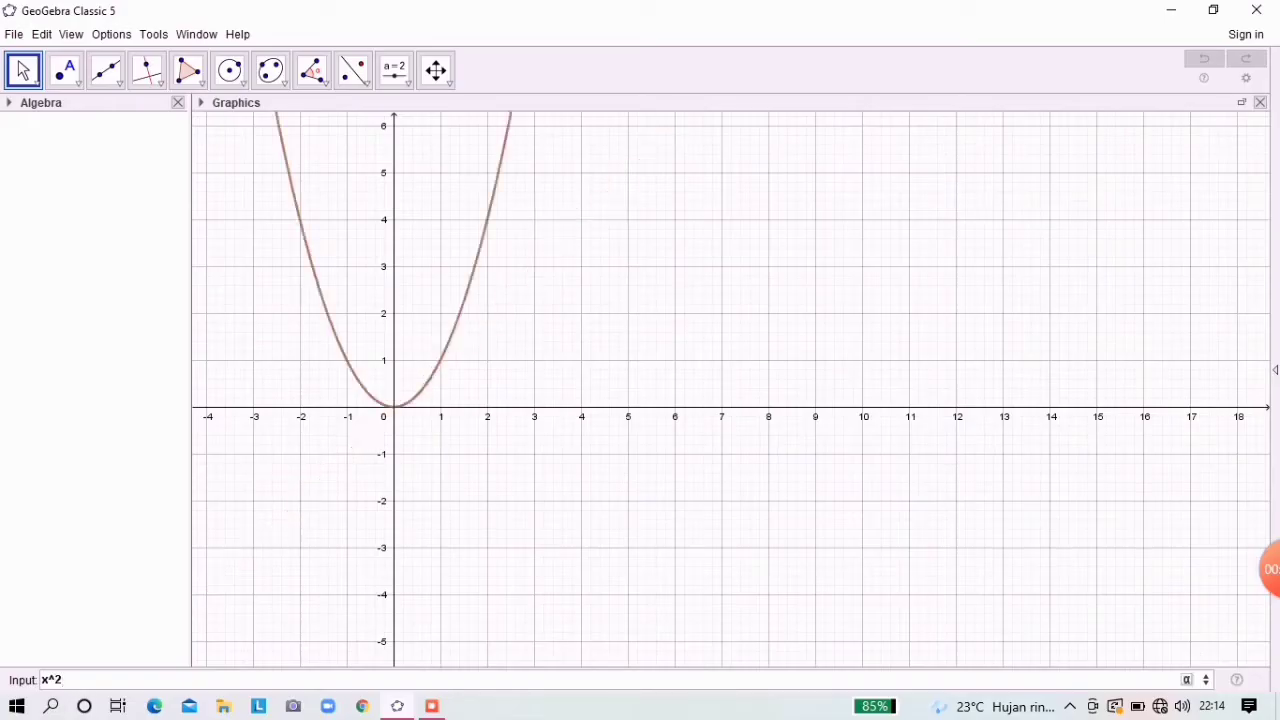
pyautogui.press('Return')
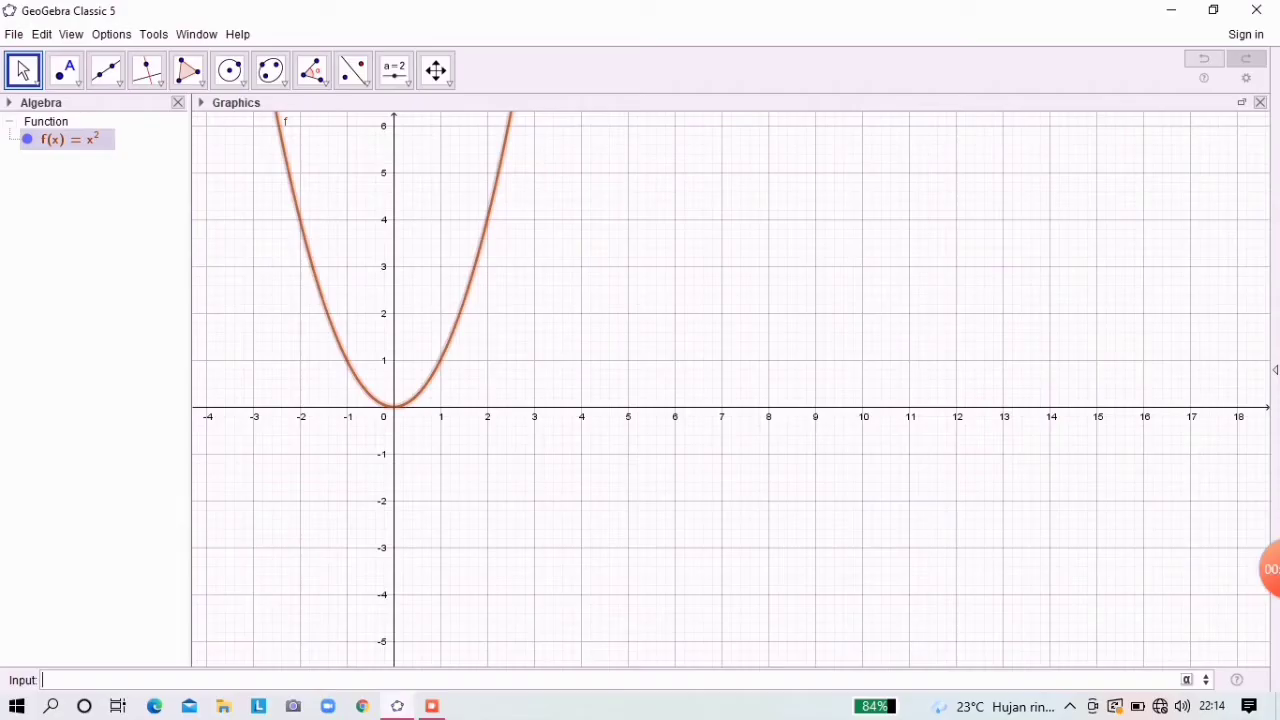
# Step: Place two points on the grid, A at (7, 4) and B at (9, 4)
pyautogui.click(65, 70)
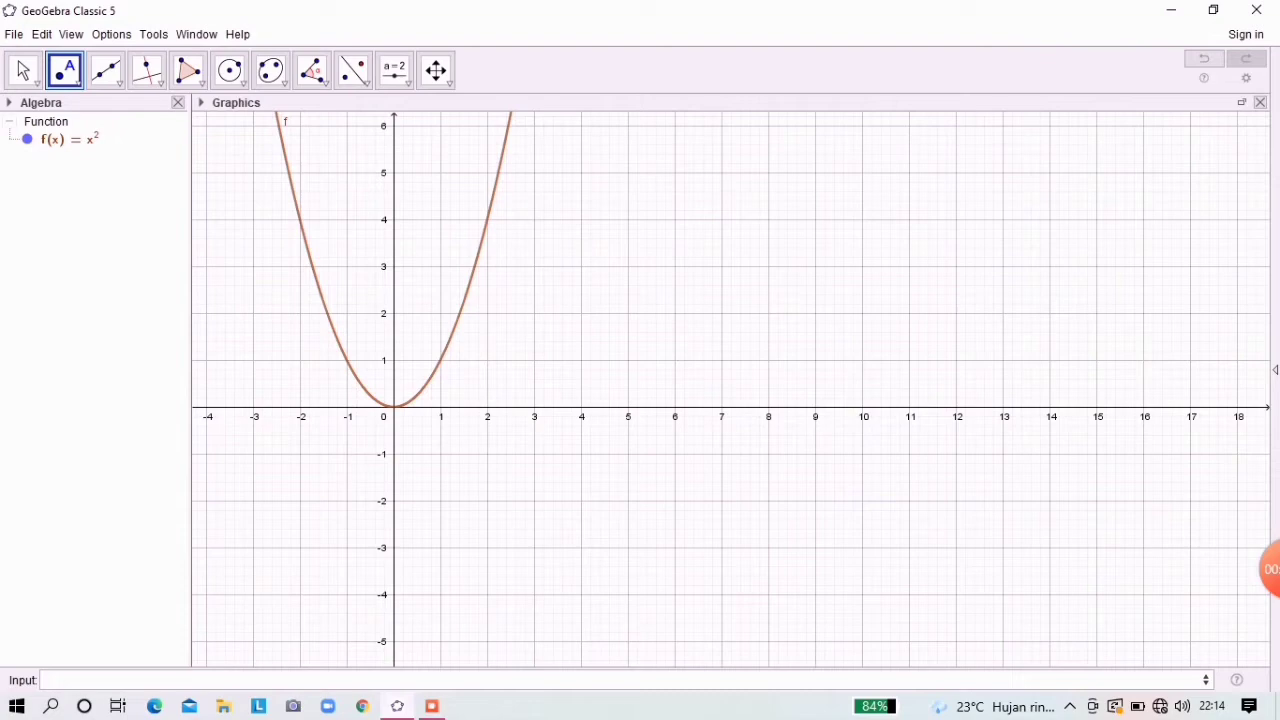
pyautogui.click(721, 219)
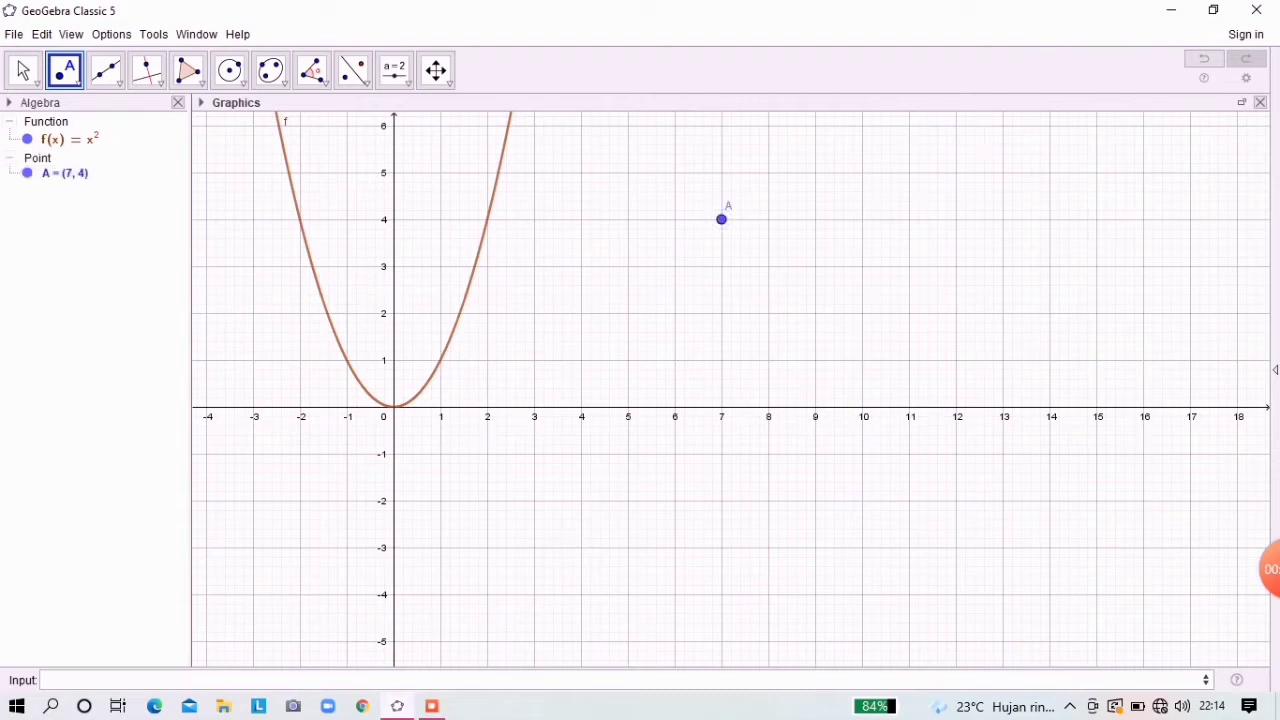
pyautogui.click(815, 219)
# Step: Create a vector from start point A to end point B with the Vector command
pyautogui.click(200, 680)
pyautogui.write('Vec')
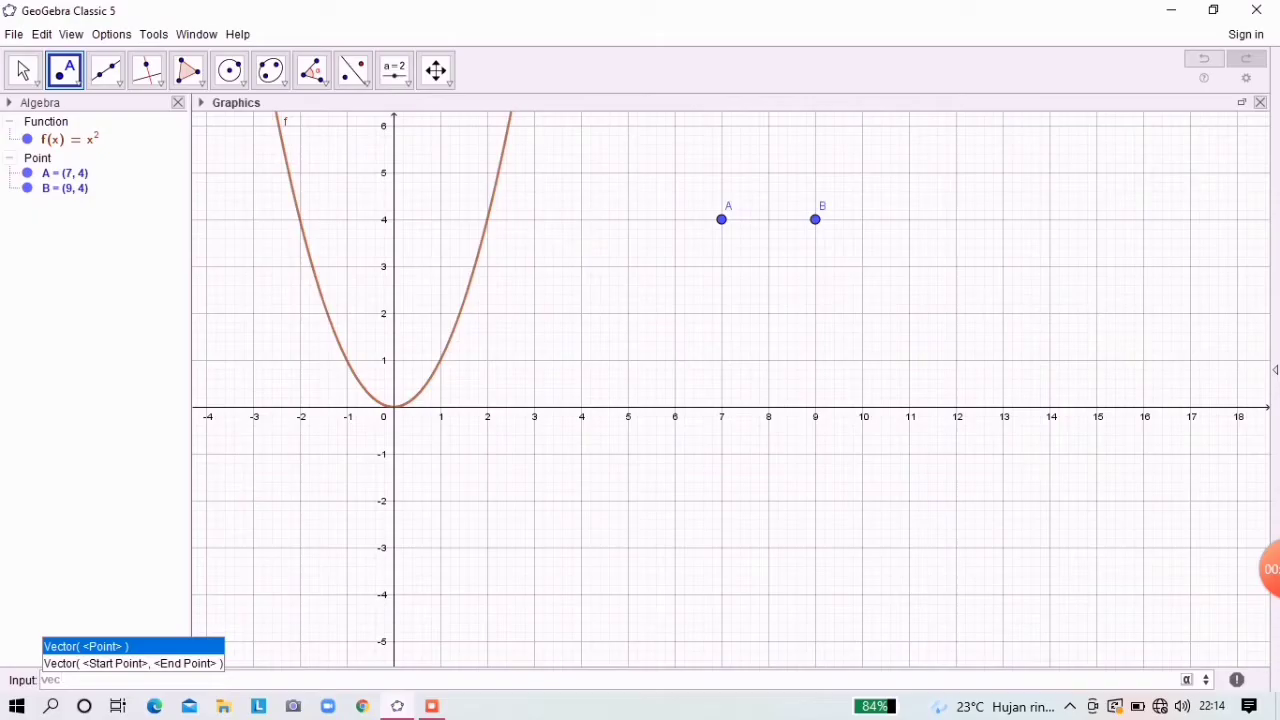
pyautogui.press('Down')
pyautogui.press('Return')
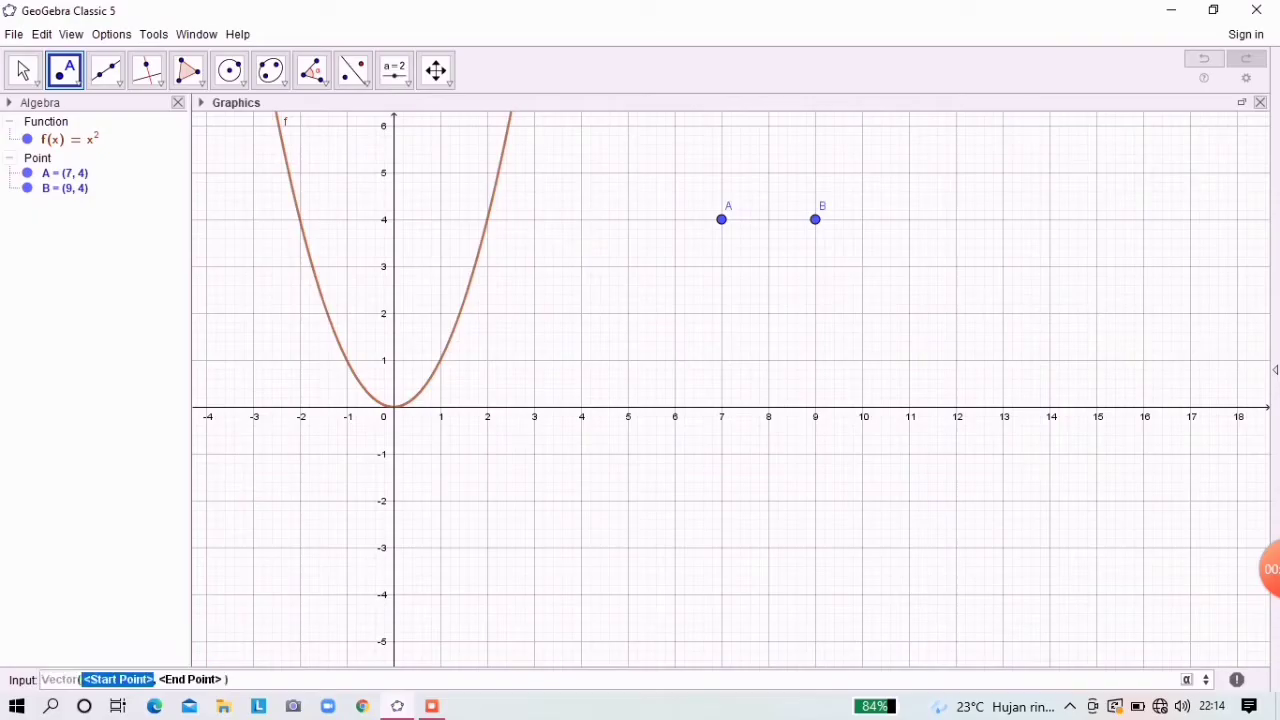
pyautogui.write('A, B')
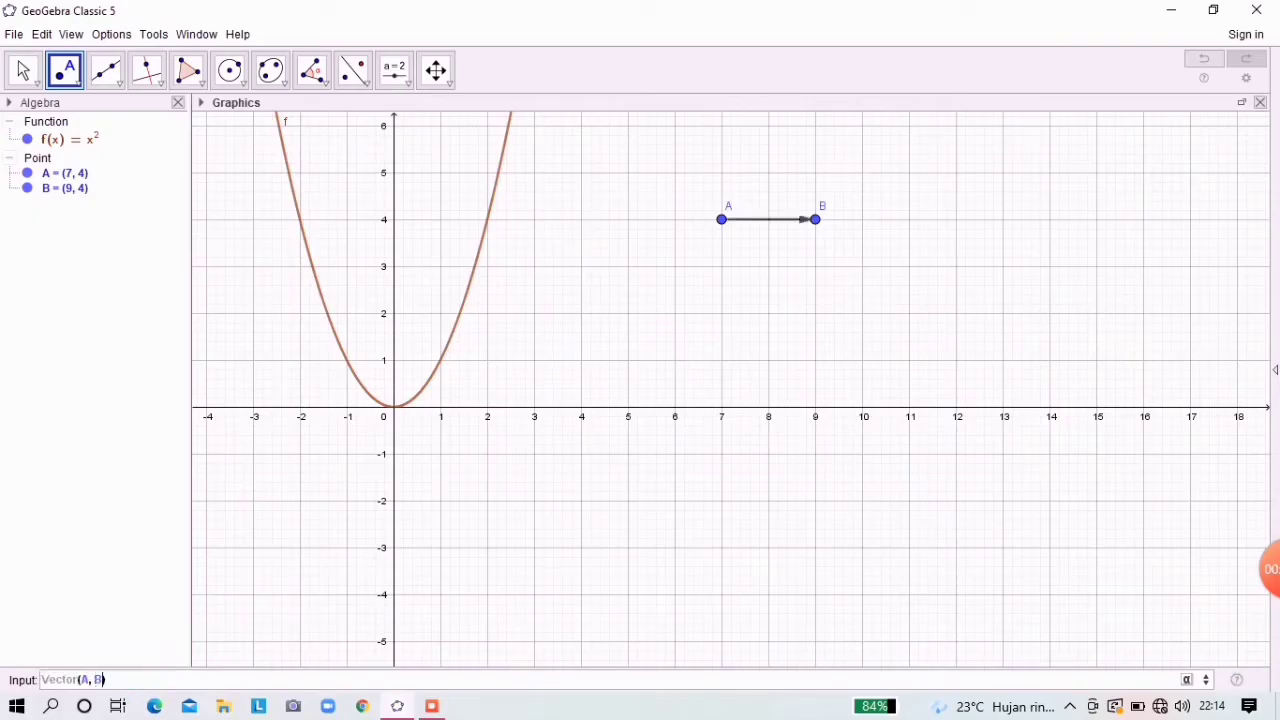
pyautogui.press('Return')
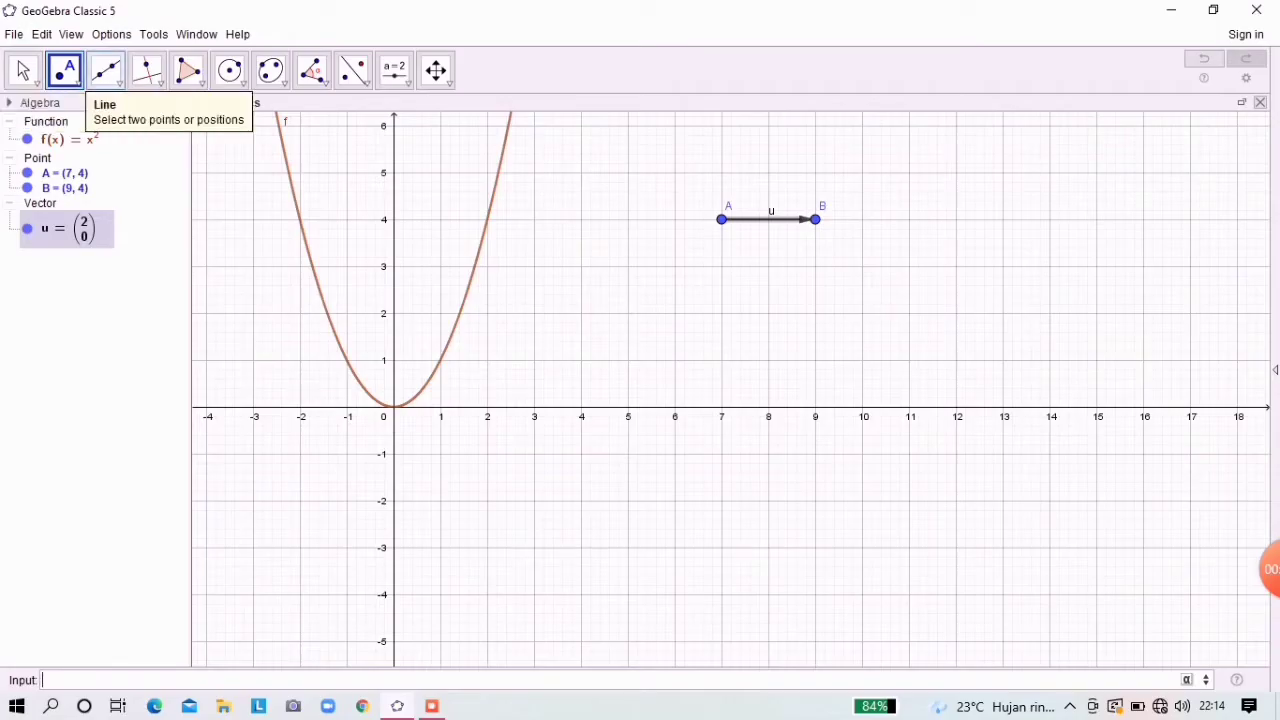
# Step: Draw a vector from point B straight down to a new point at (9, 3) with the Vector tool
pyautogui.click(120, 82)
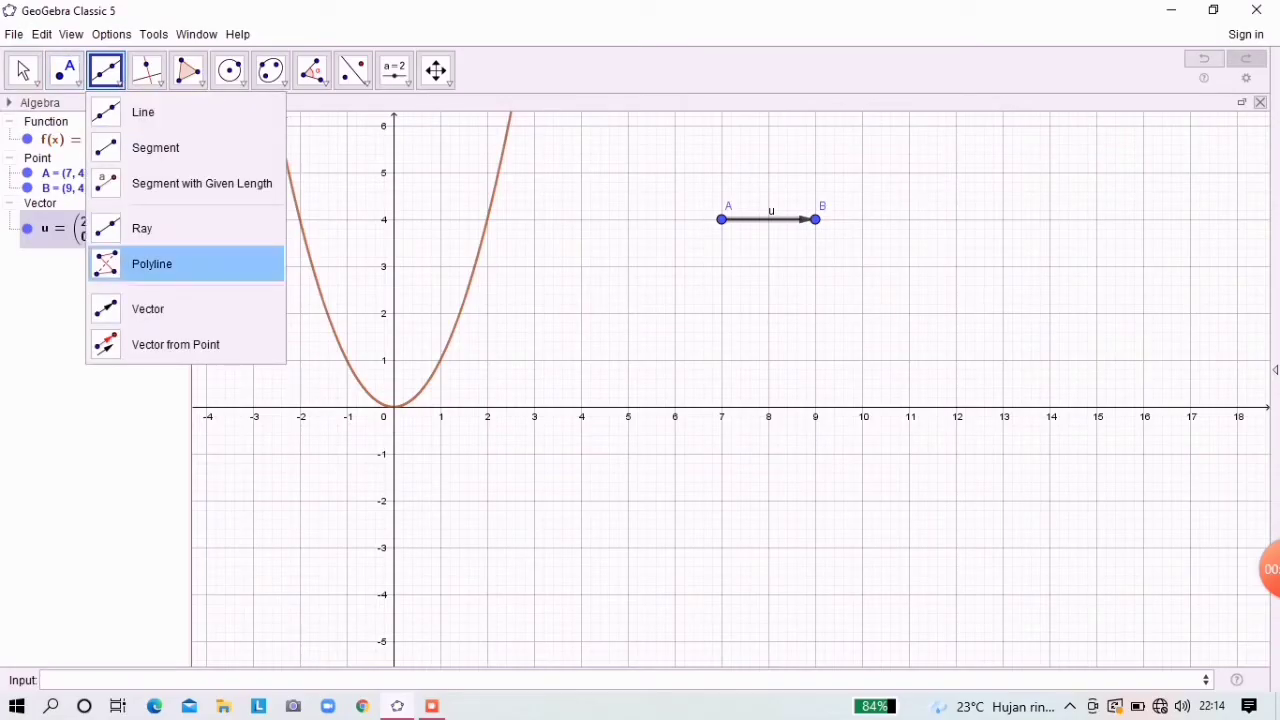
pyautogui.click(148, 309)
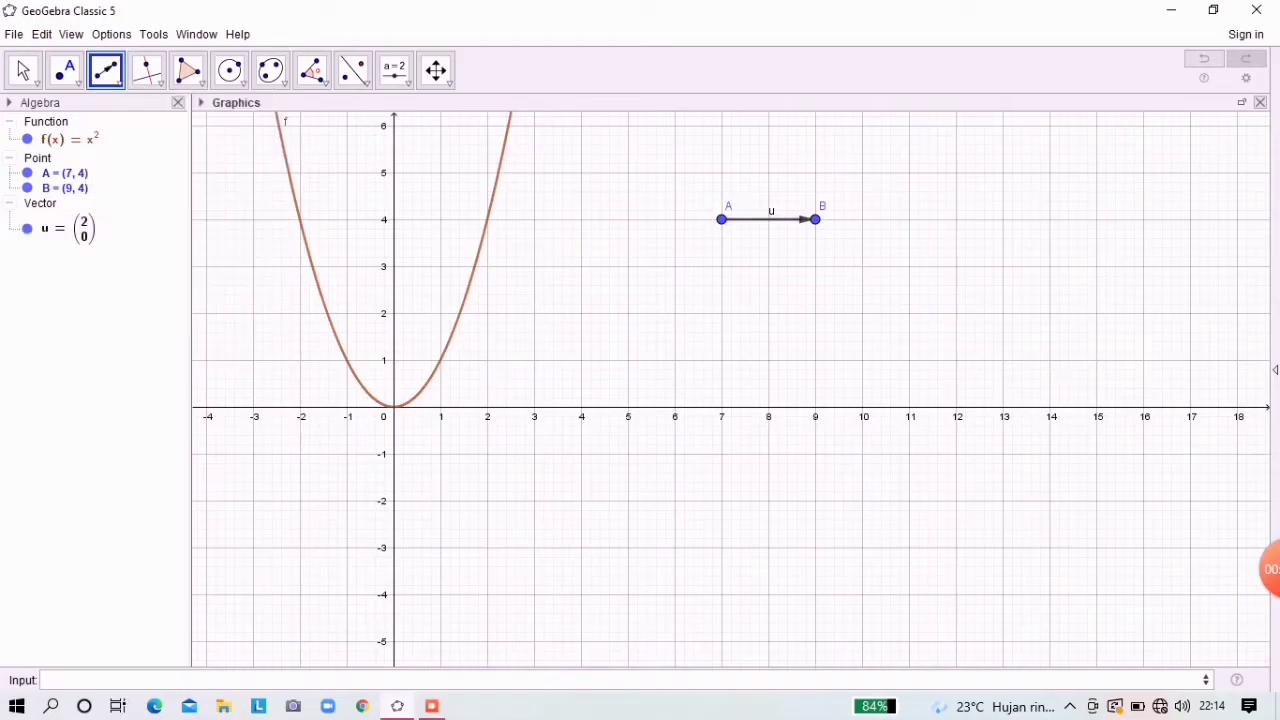
pyautogui.click(816, 219)
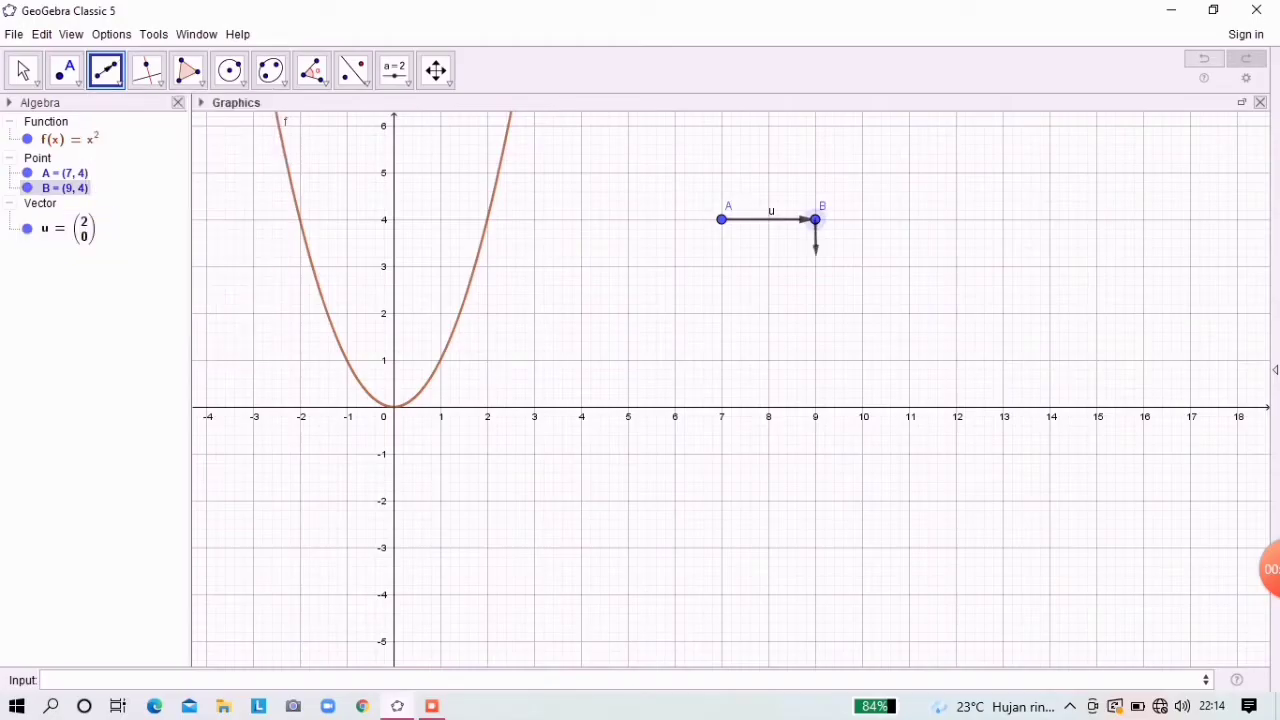
pyautogui.click(815, 266)
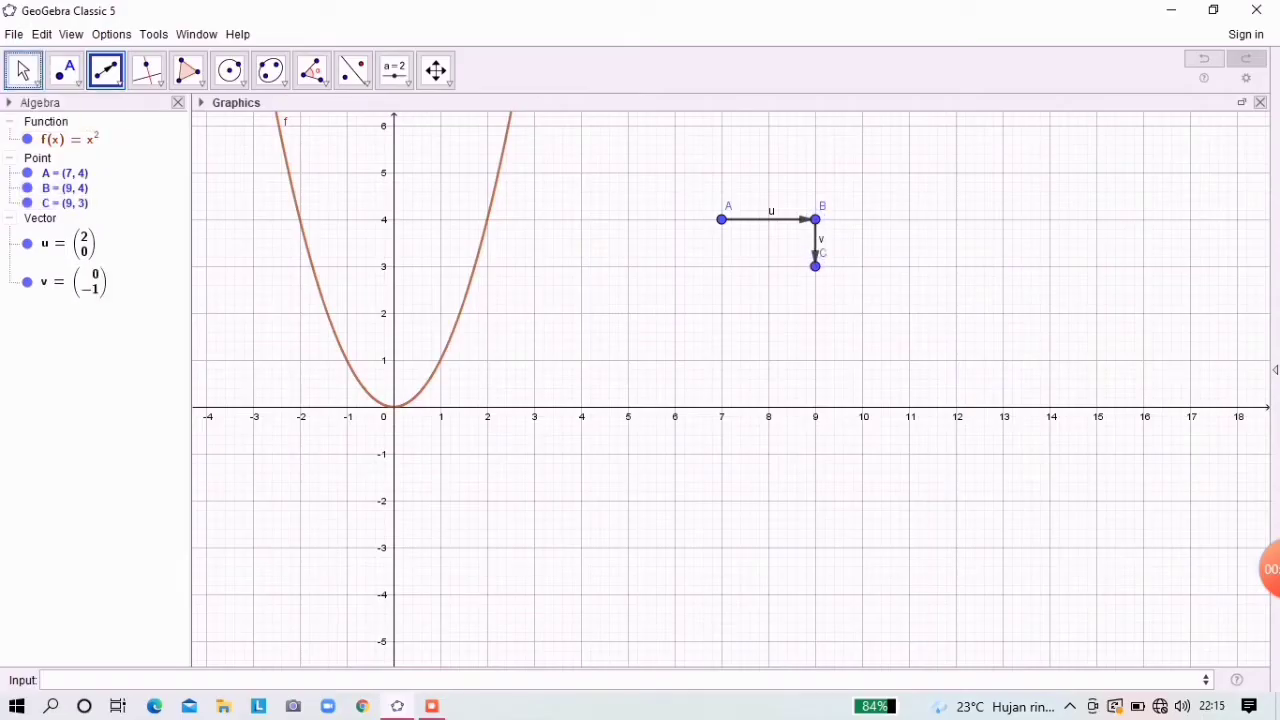
# Step: Move point A to (8, 4) to shorten the horizontal vector u
pyautogui.click(22, 70)
pyautogui.scroll(2, 972, 261)
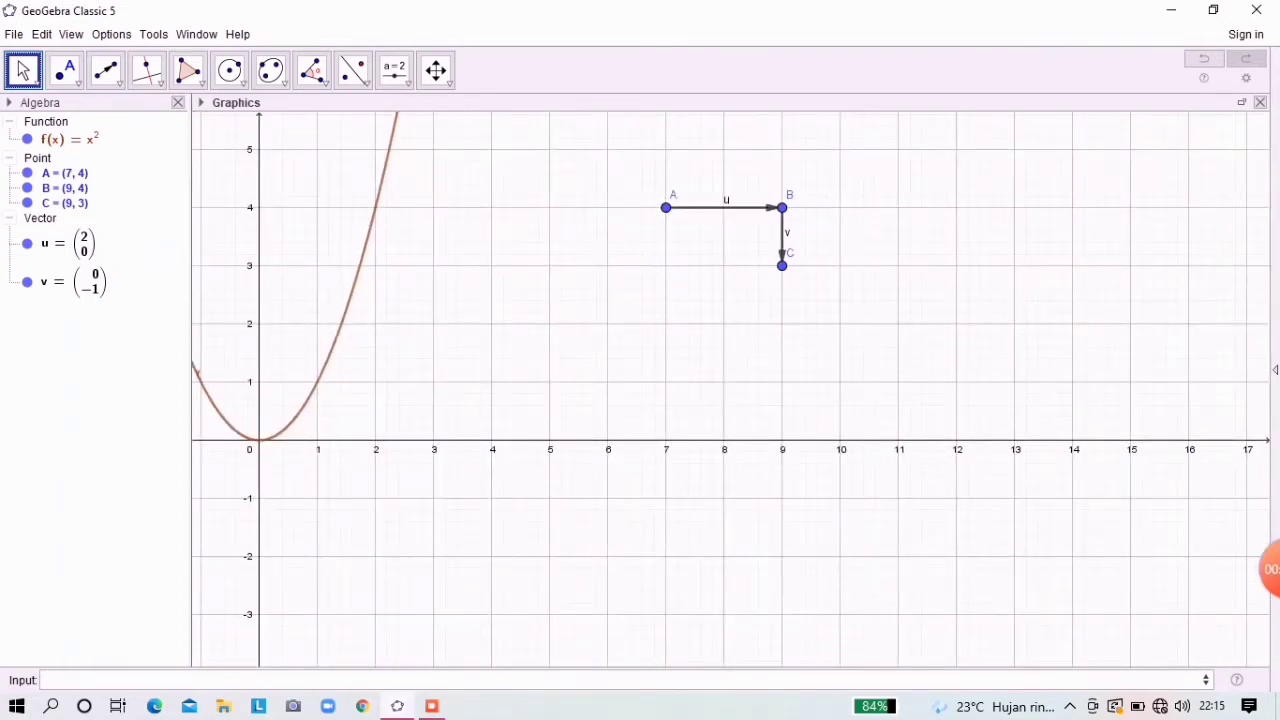
pyautogui.scroll(1, 946, 268)
pyautogui.moveTo(797, 206); pyautogui.dragTo(797, 316)
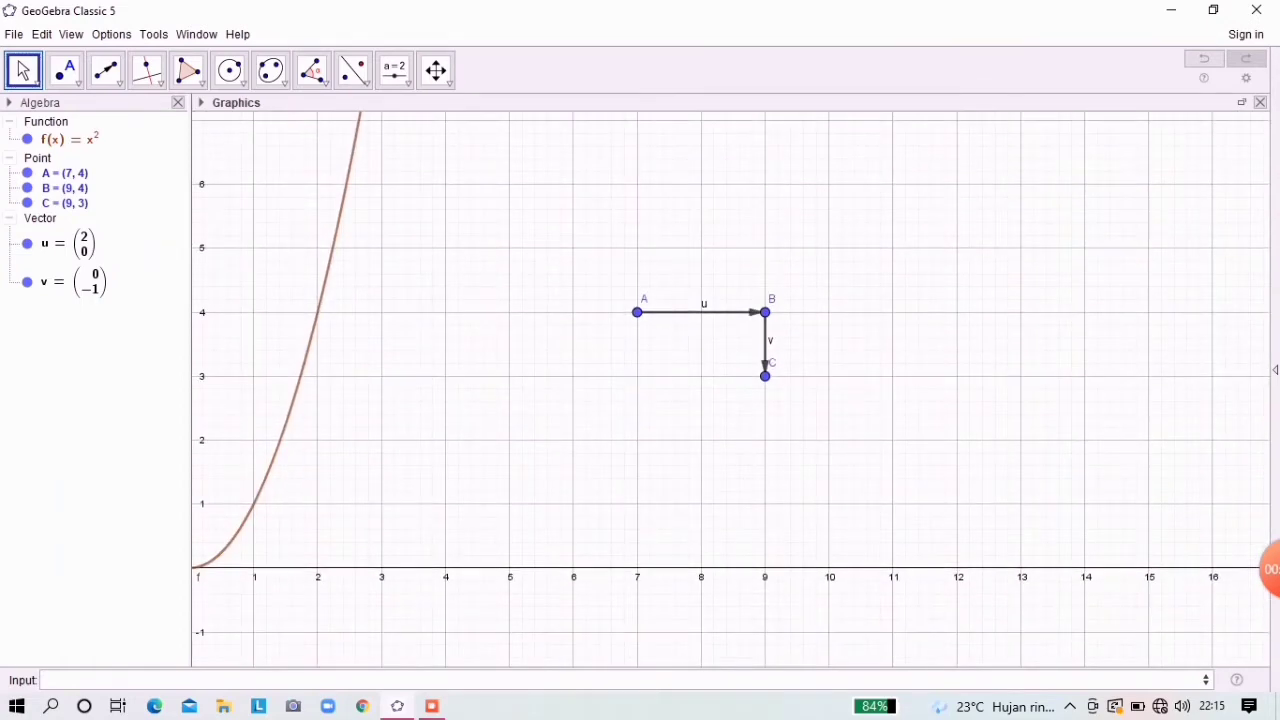
pyautogui.scroll(2, 797, 316)
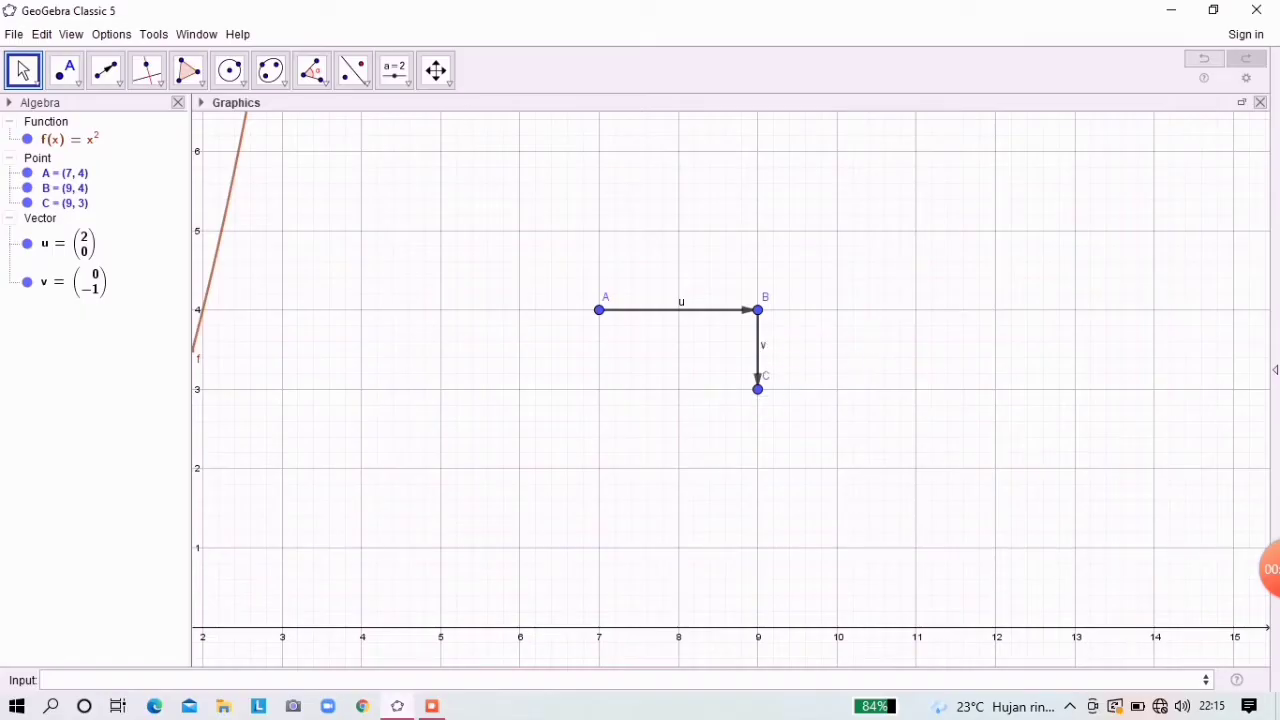
pyautogui.moveTo(599, 309); pyautogui.dragTo(678, 309)
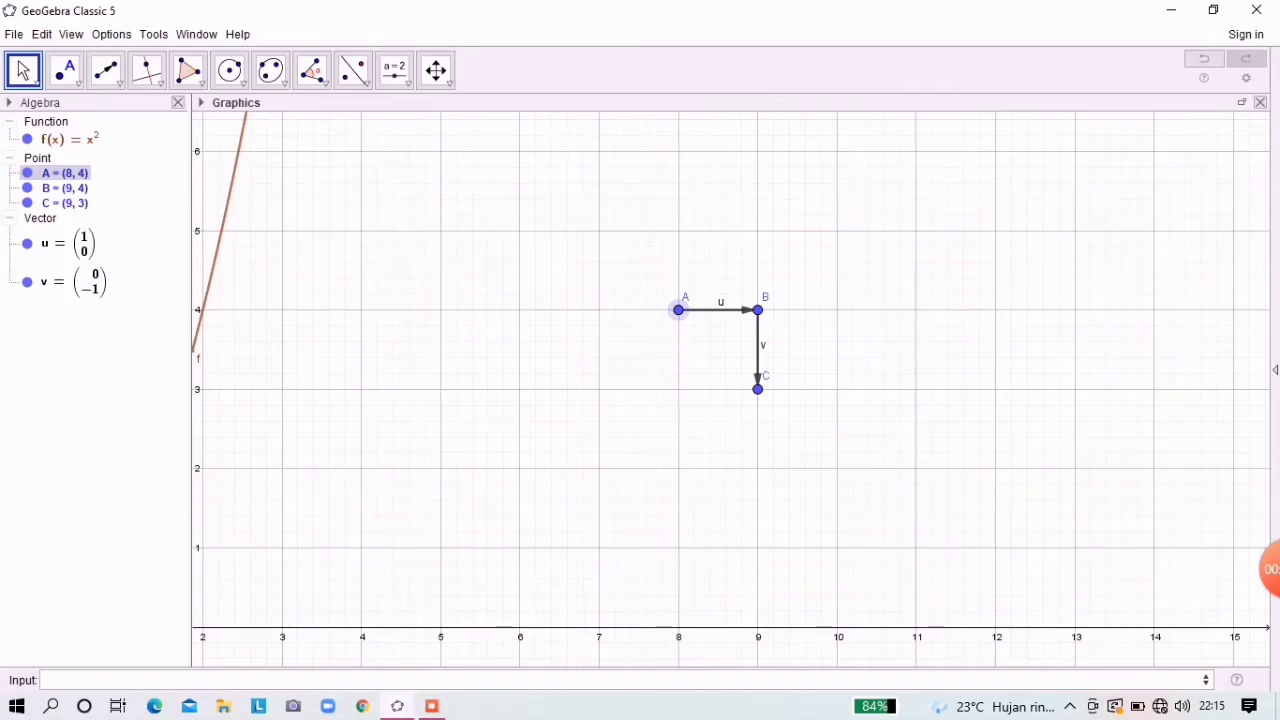
pyautogui.moveTo(758, 310)
pyautogui.mouseDown()
pyautogui.moveTo(837, 231)
pyautogui.moveTo(743, 334)
pyautogui.moveTo(758, 310)
pyautogui.mouseUp()
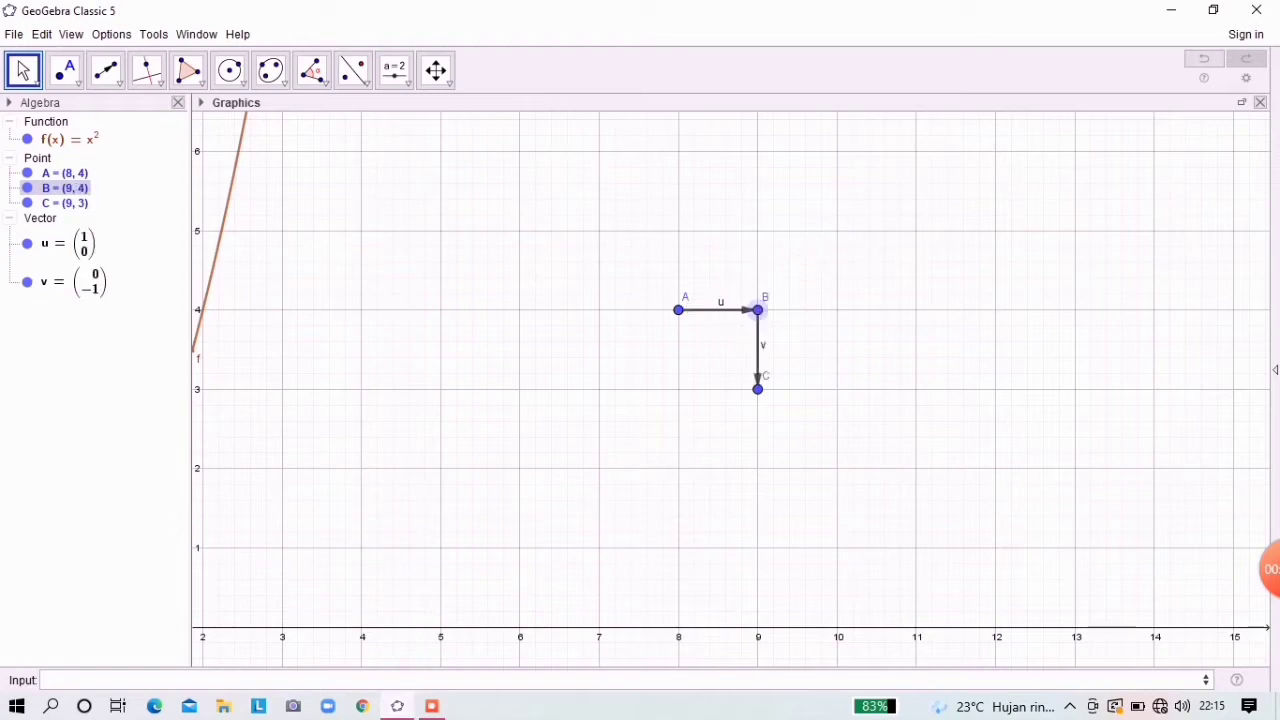
pyautogui.click(678, 310)
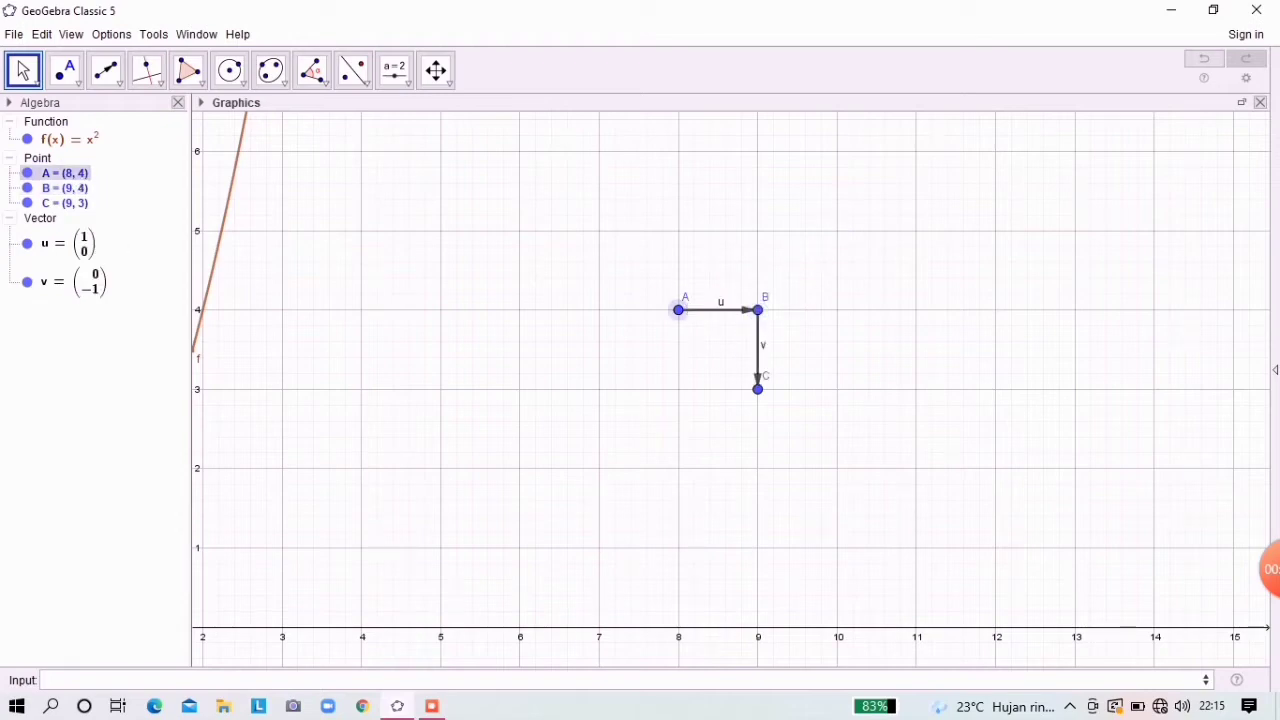
# Step: Translate function f by vector u with the Translate command
pyautogui.click(436, 70)
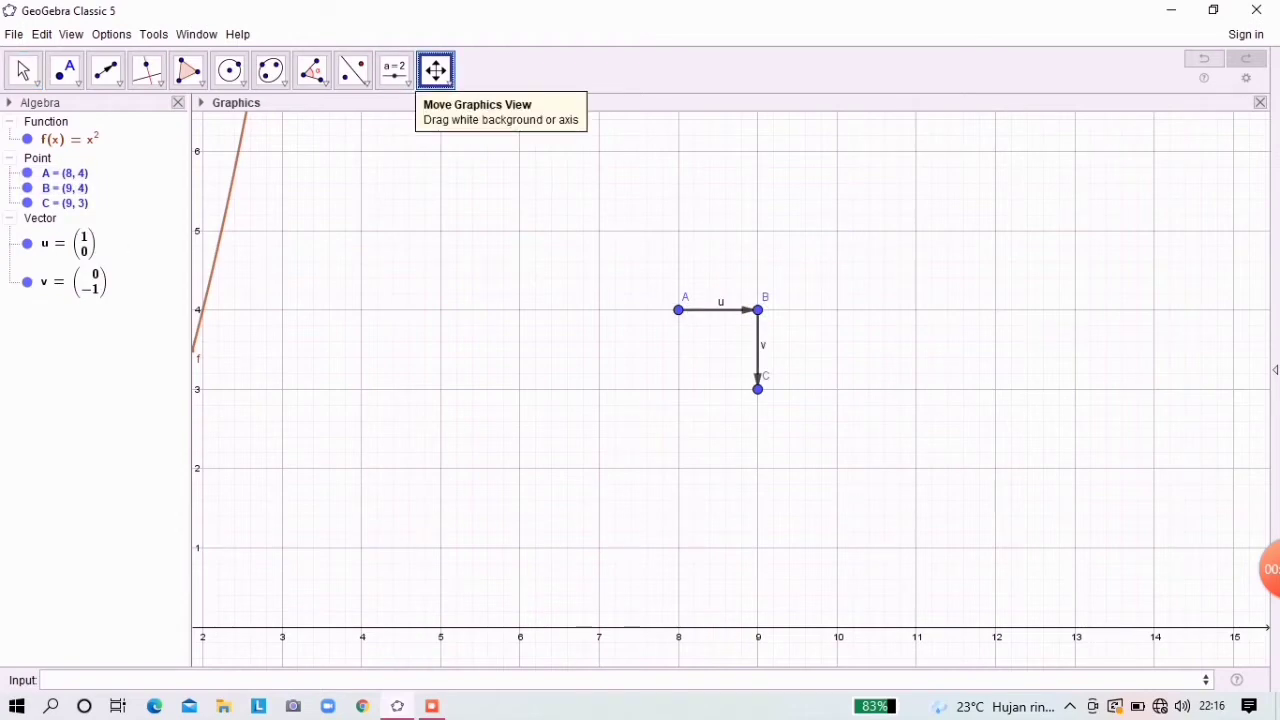
pyautogui.click(444, 80)
pyautogui.click(487, 183)
pyautogui.click(476, 178)
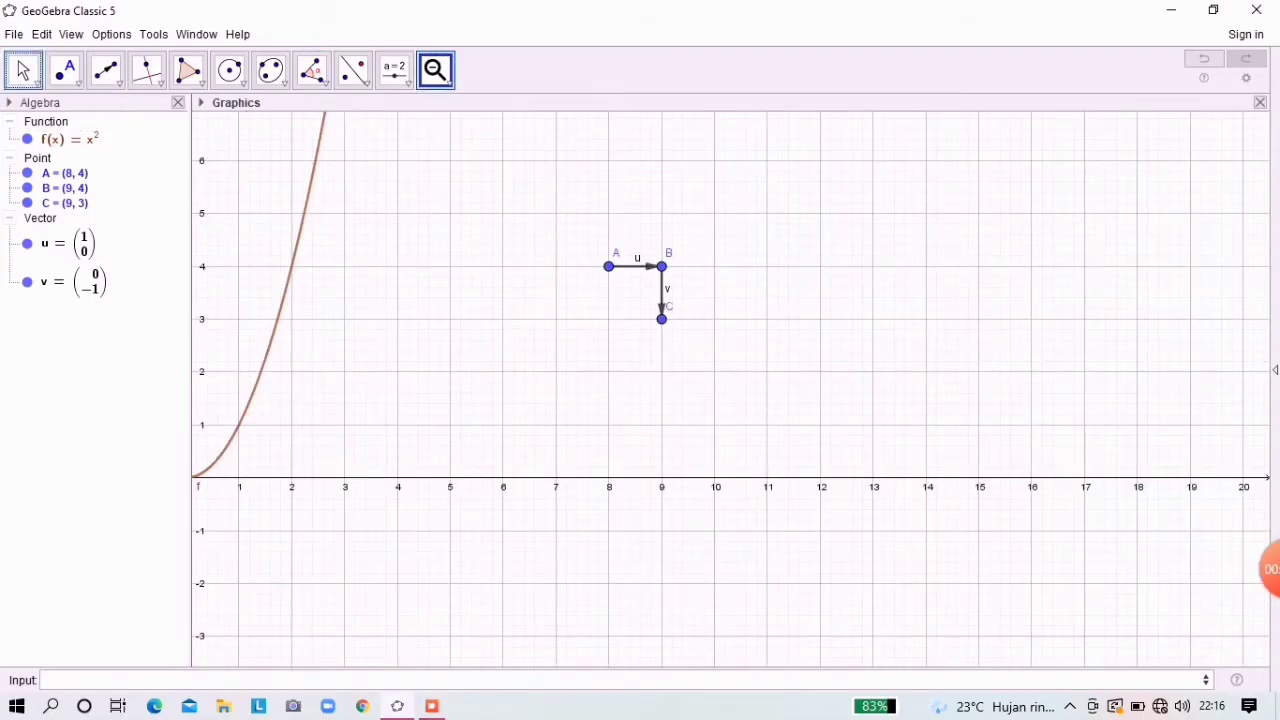
pyautogui.press('Escape')
pyautogui.moveTo(640, 400); pyautogui.dragTo(841, 412)
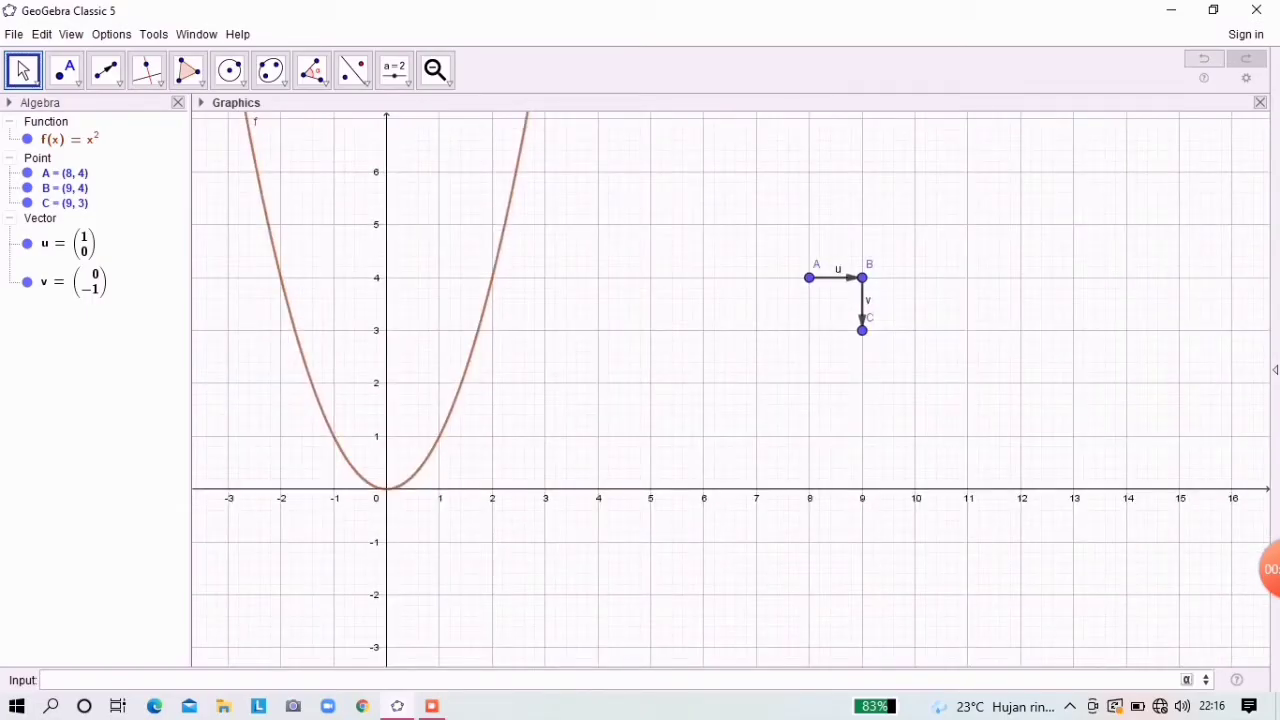
pyautogui.write('trans')
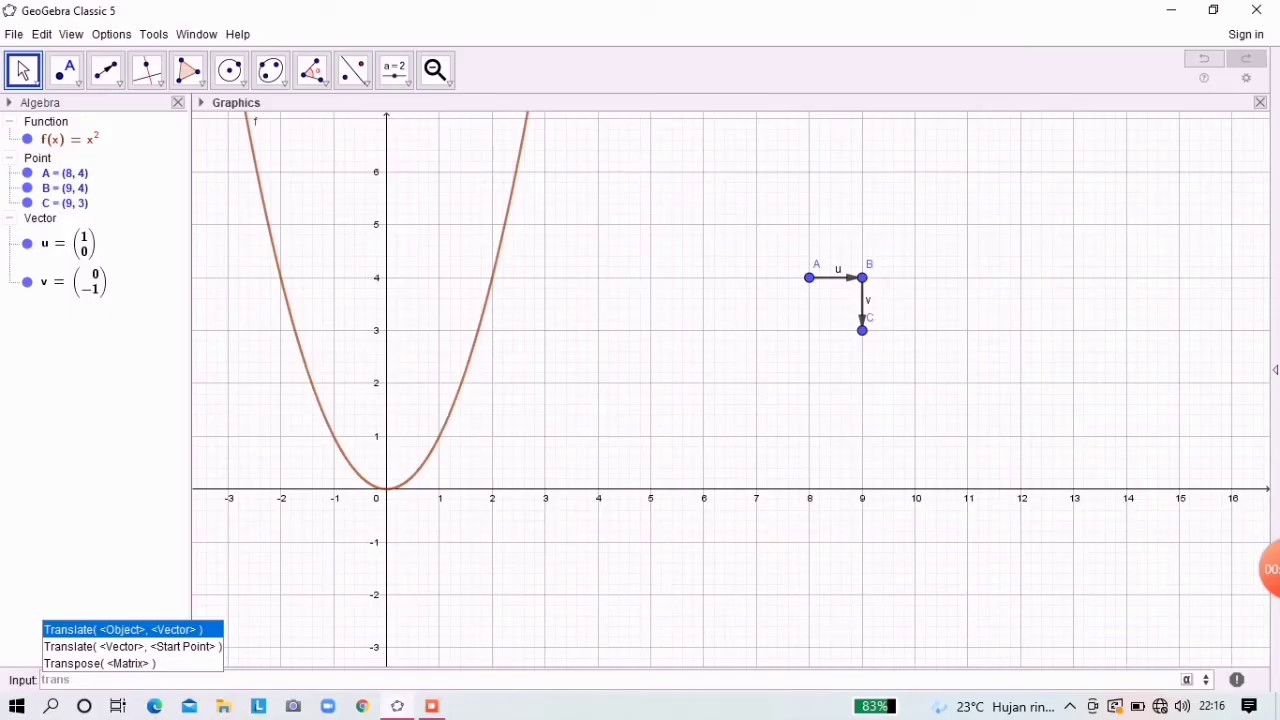
pyautogui.press('Return')
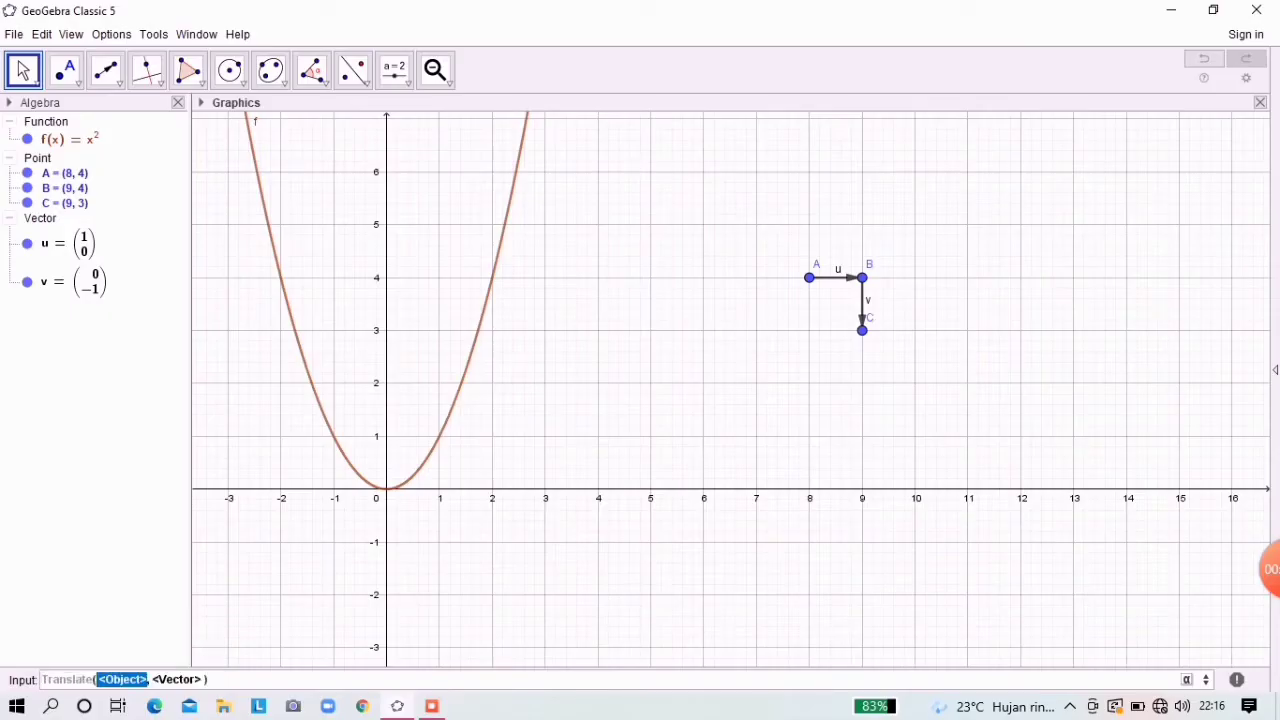
pyautogui.write('f')
pyautogui.press('Tab')
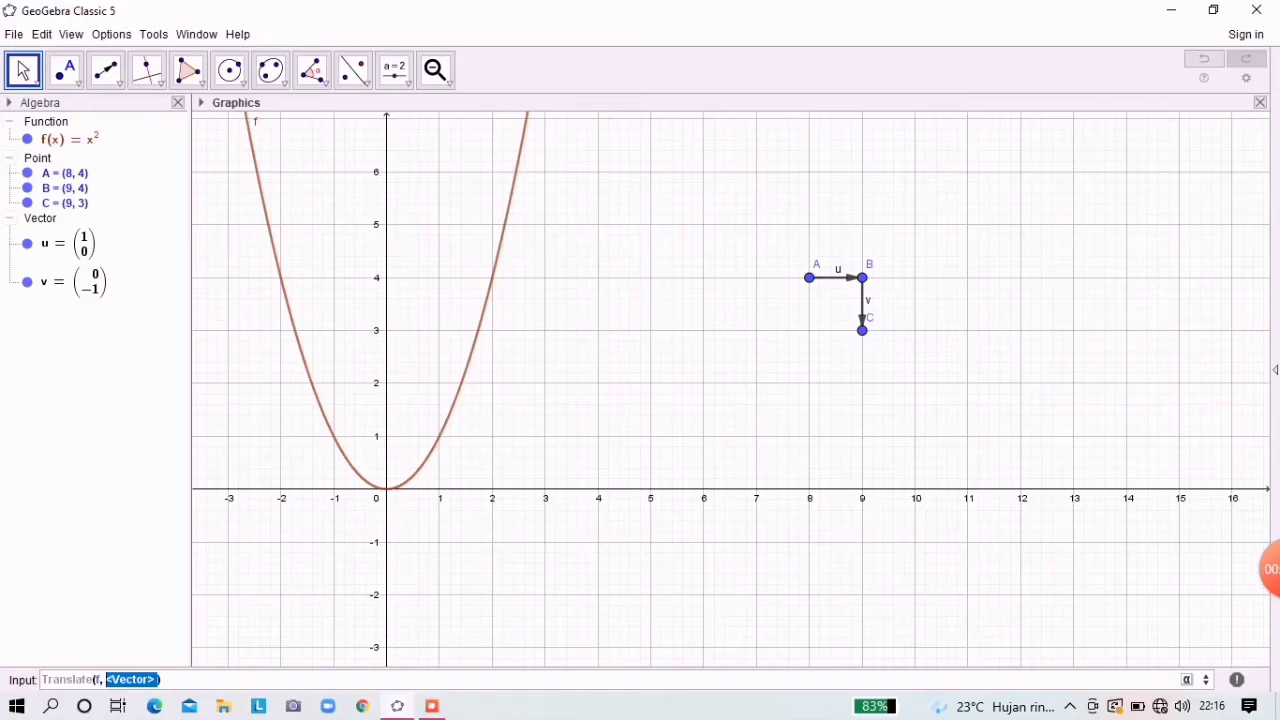
pyautogui.write('u')
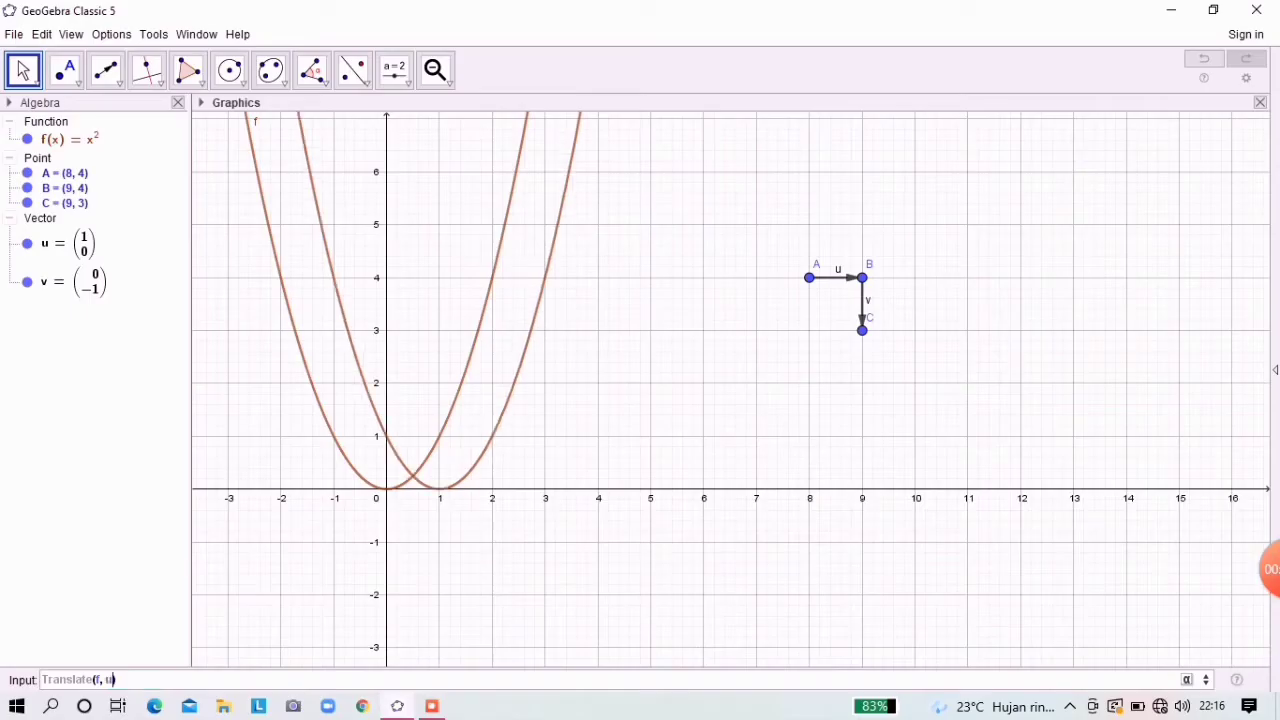
pyautogui.press('Return')
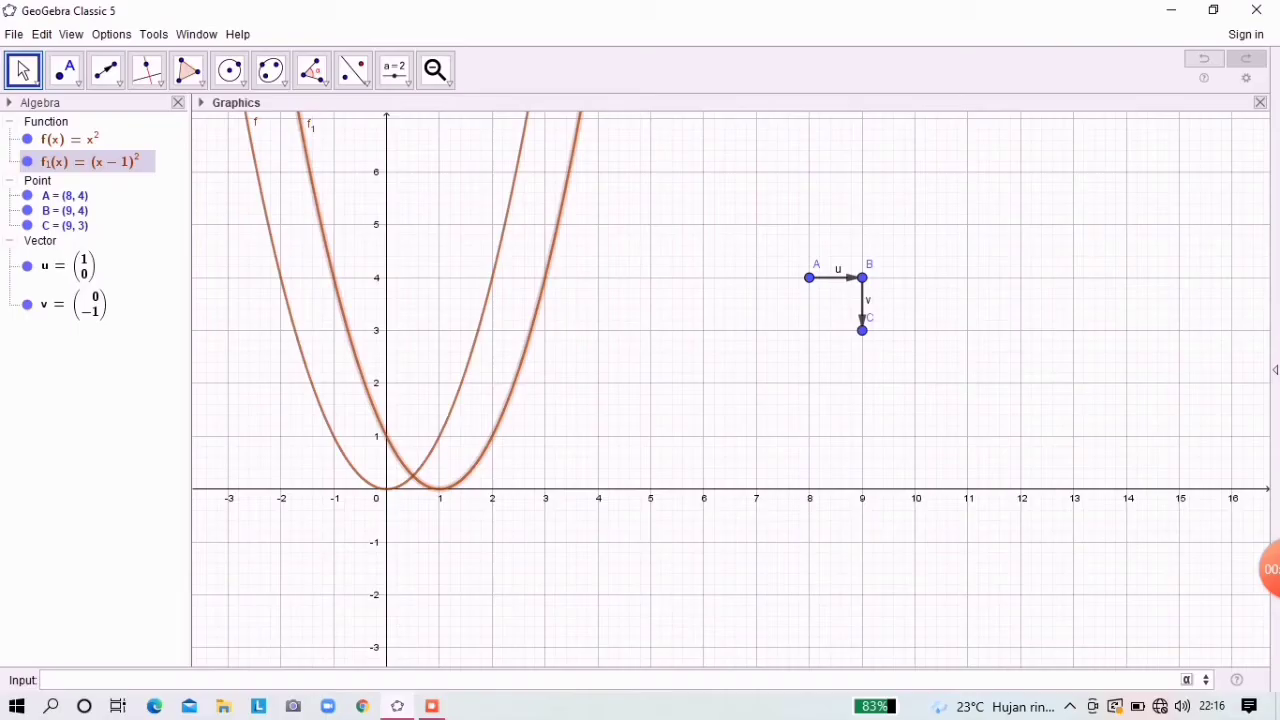
# Step: Translate function f by vector v with the Translate command
pyautogui.write('f')
pyautogui.write('(')
pyautogui.write('a')
pyautogui.write('ns')
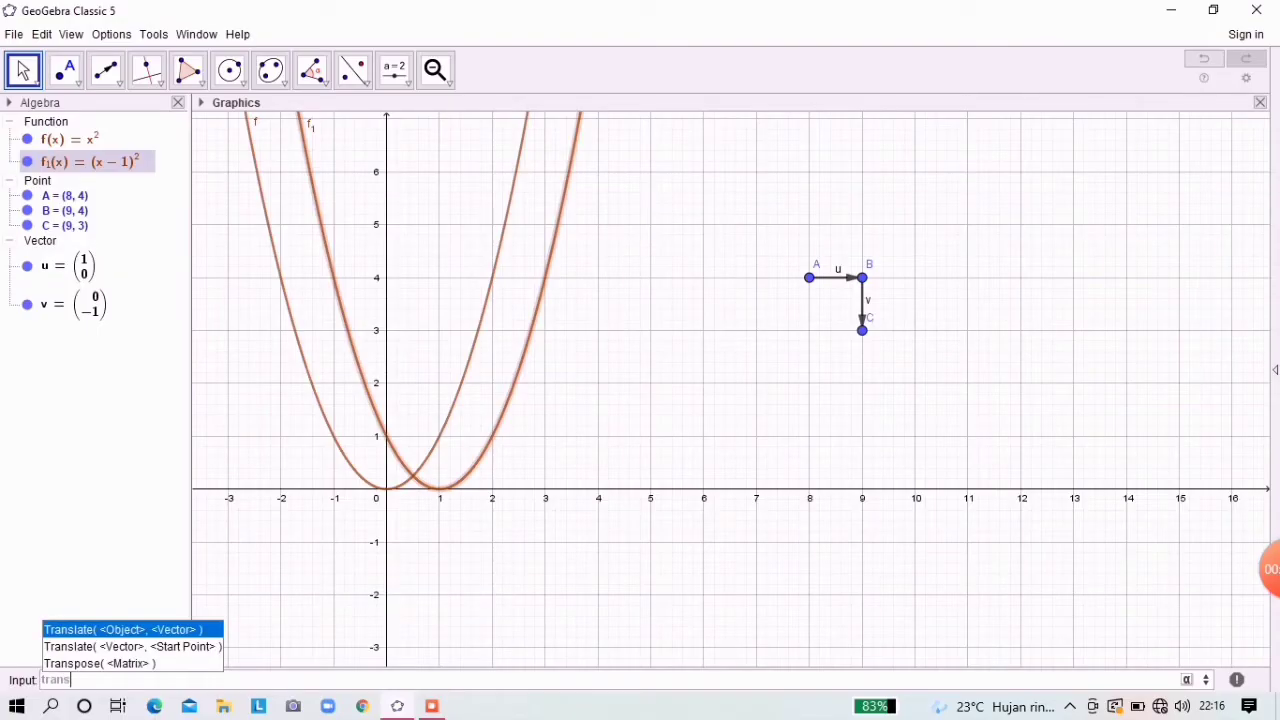
pyautogui.press('Return')
pyautogui.write('f')
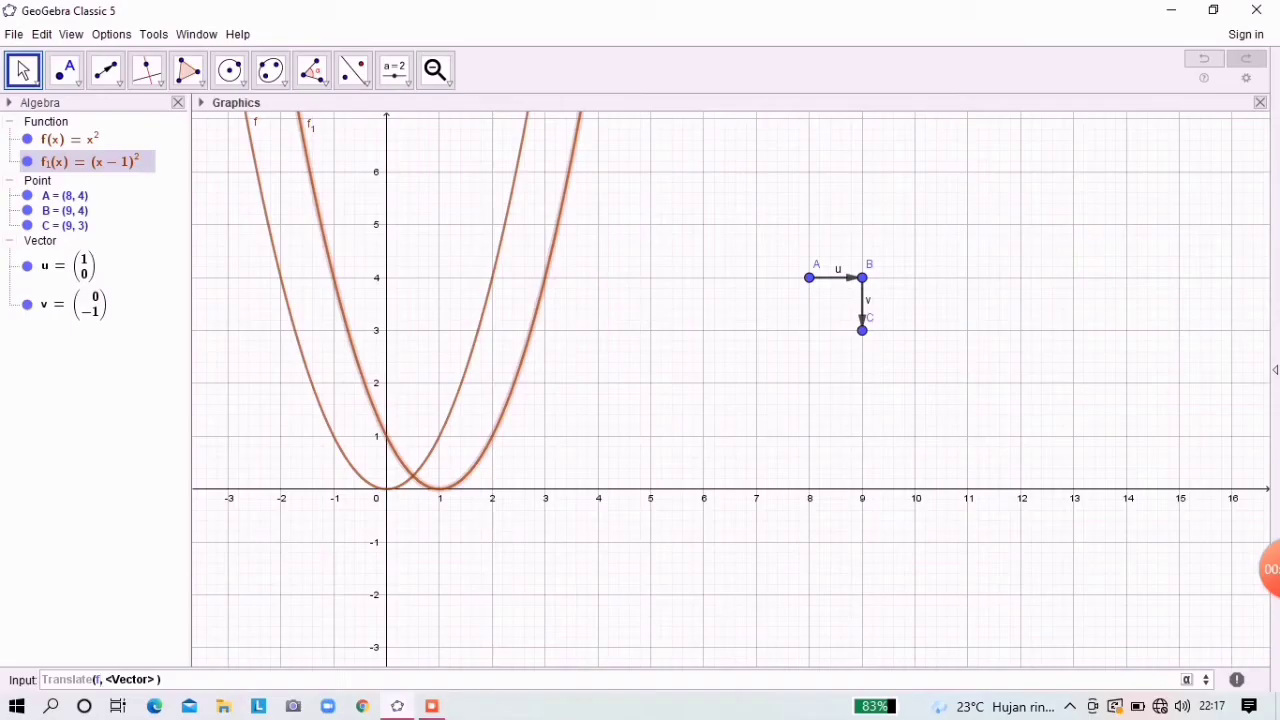
pyautogui.press('Tab')
pyautogui.write('v')
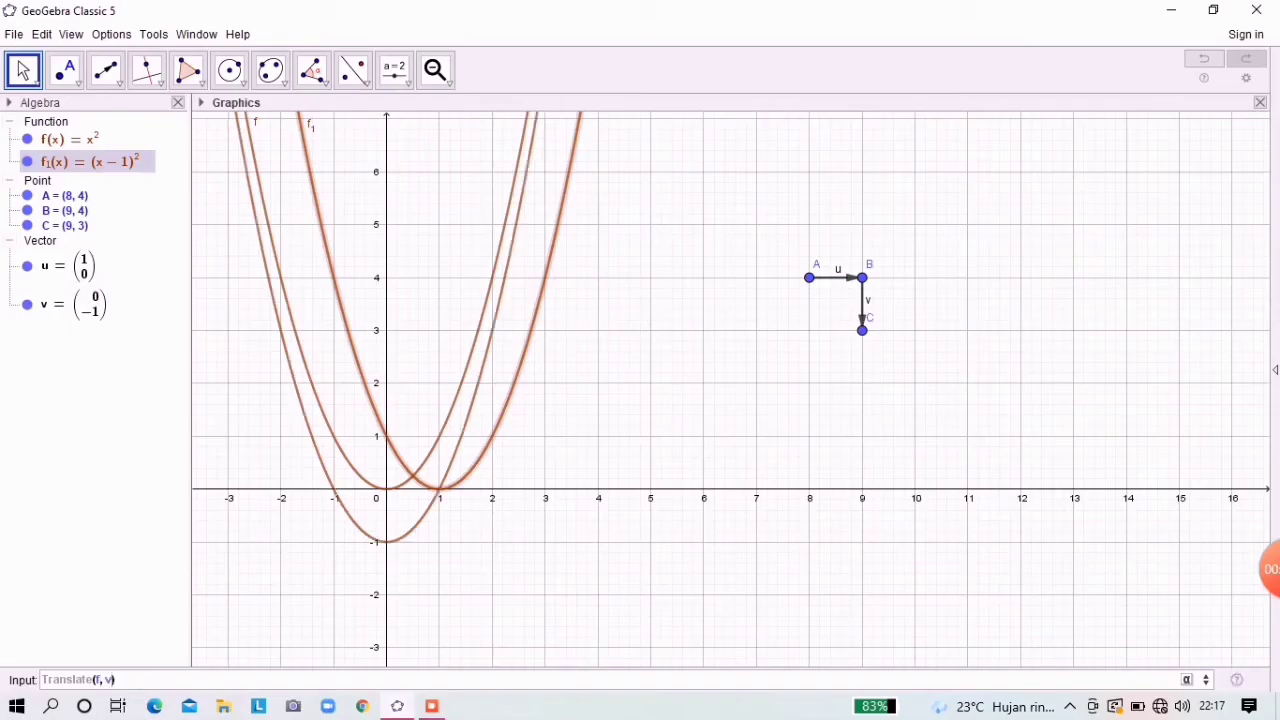
pyautogui.press('Return')
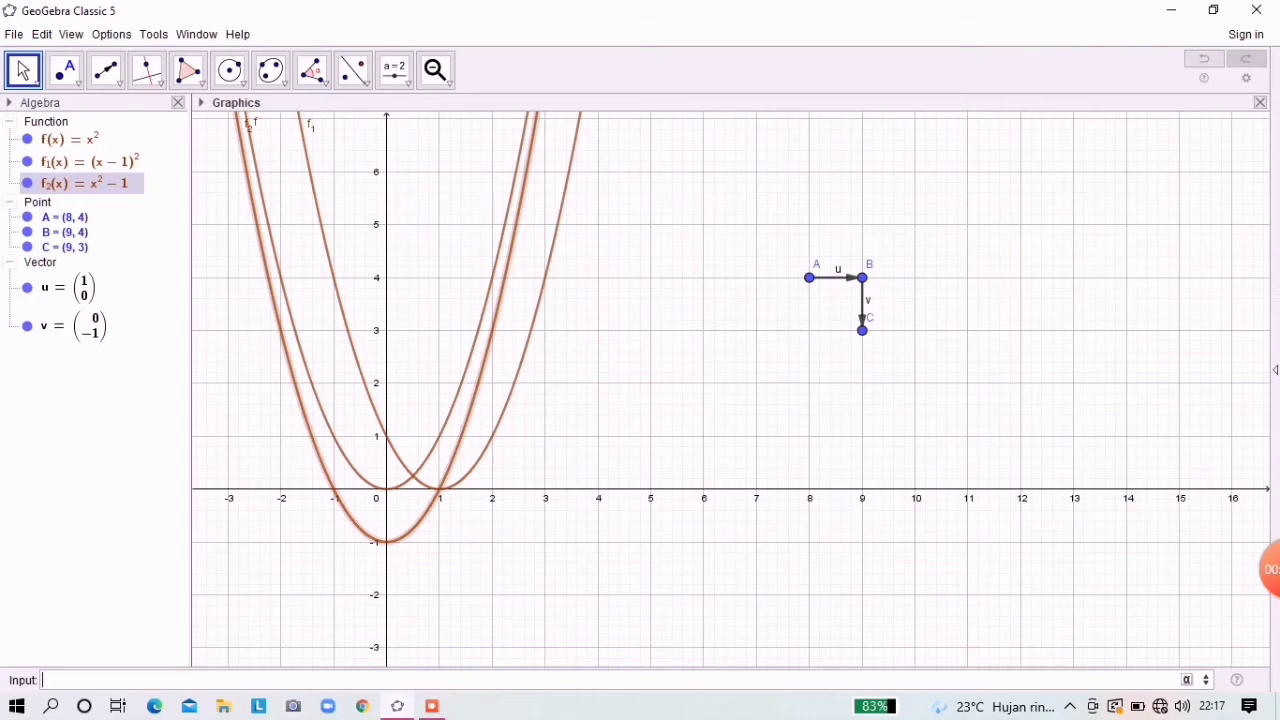
# Step: Hide the translated function f1 and move point C to (9, 1) to lengthen the vertical vector v
pyautogui.click(27, 161)
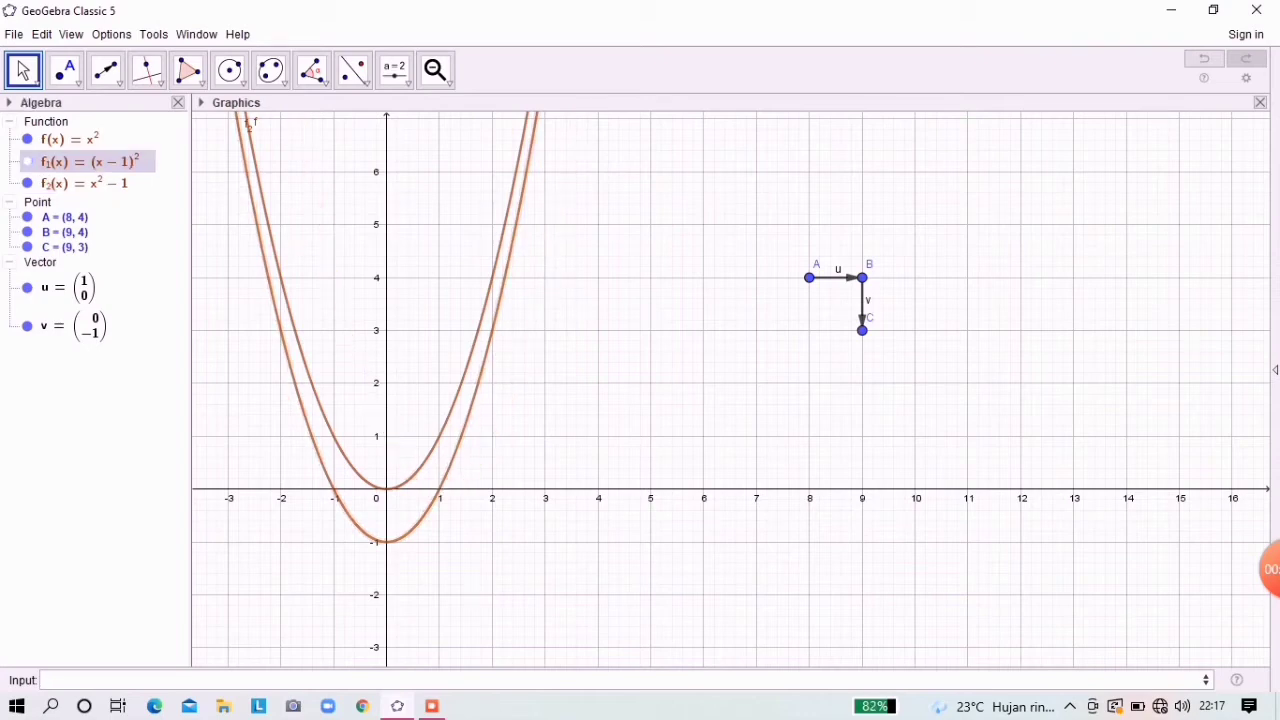
pyautogui.moveTo(870, 263); pyautogui.dragTo(1032, 176)
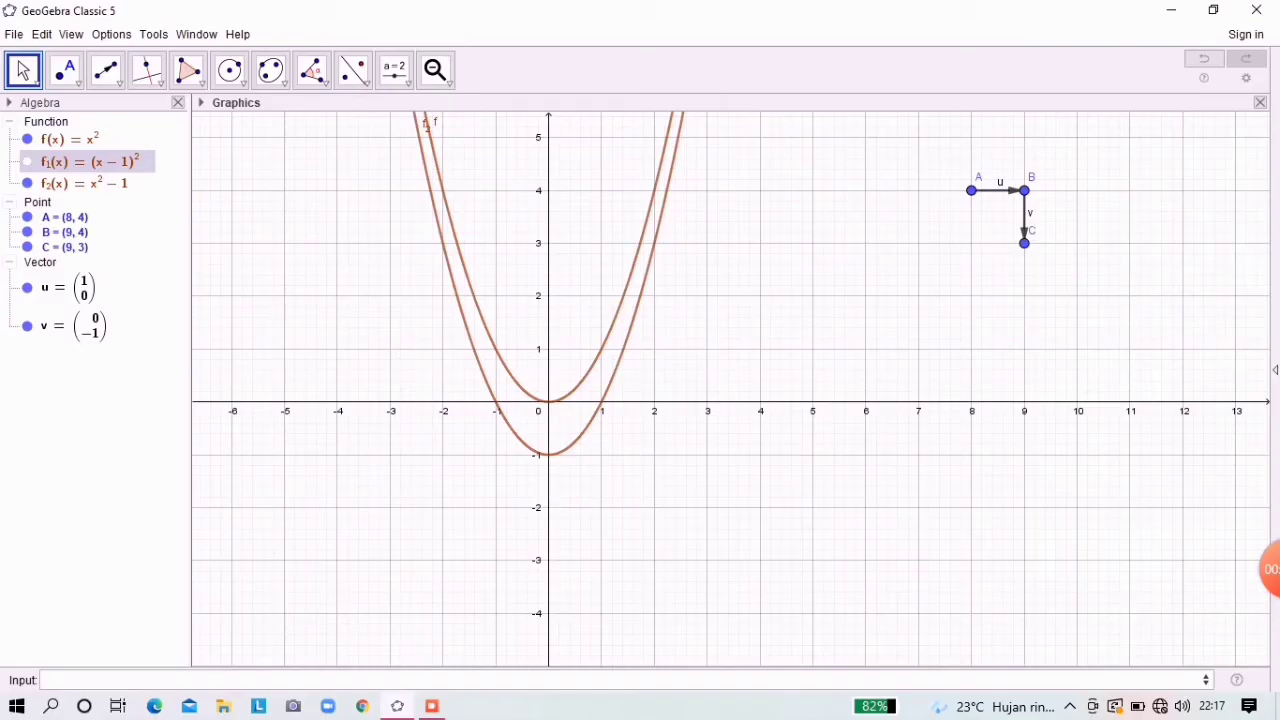
pyautogui.moveTo(1024, 243); pyautogui.dragTo(1024, 349)
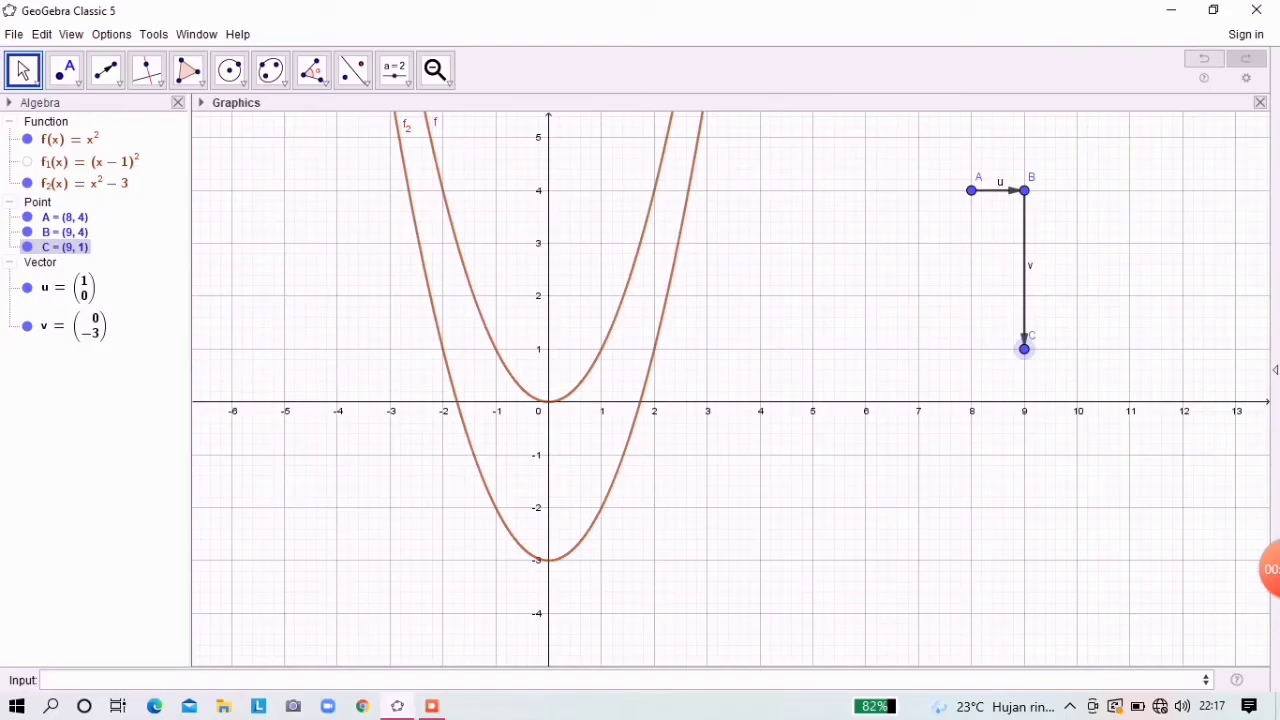
# Step: Open a new blank window and maximize it
pyautogui.click(14, 34)
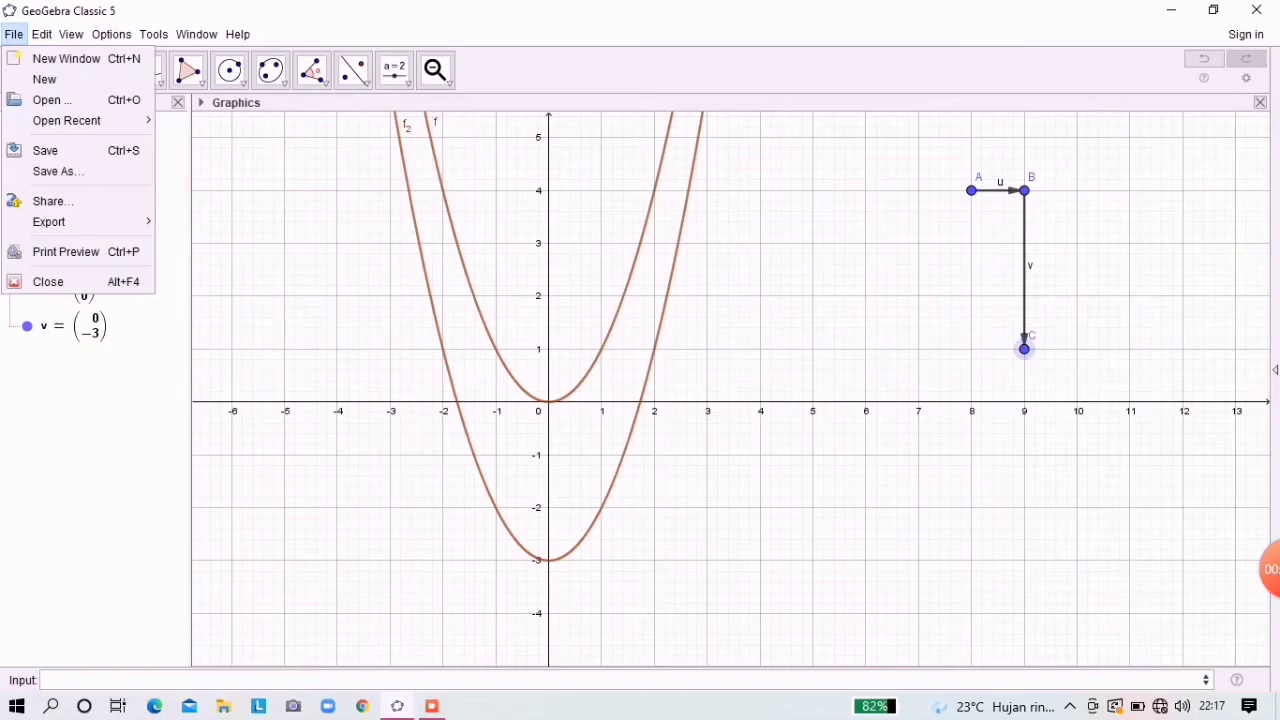
pyautogui.click(14, 34)
pyautogui.click(42, 34)
pyautogui.moveTo(14, 34)
pyautogui.click(23, 72)
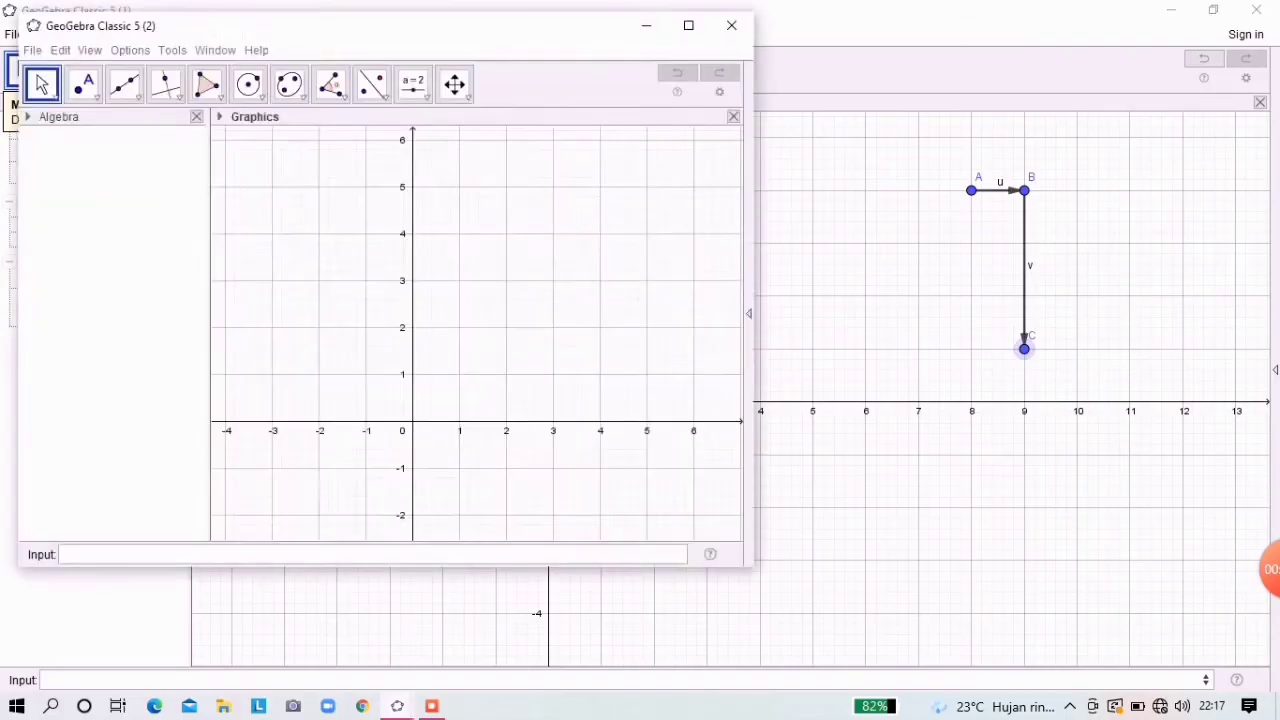
pyautogui.click(688, 25)
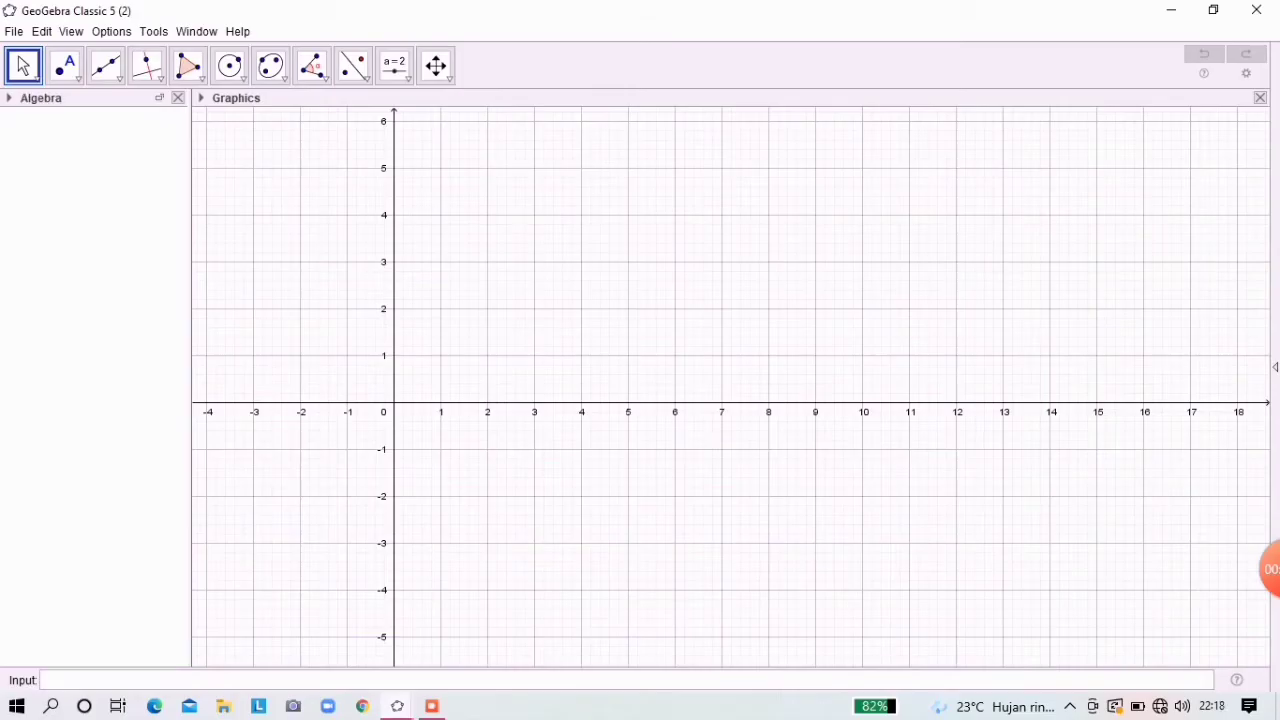
# Step: Set the algebra list to sort by Object Type
pyautogui.click(9, 98)
pyautogui.click(45, 118)
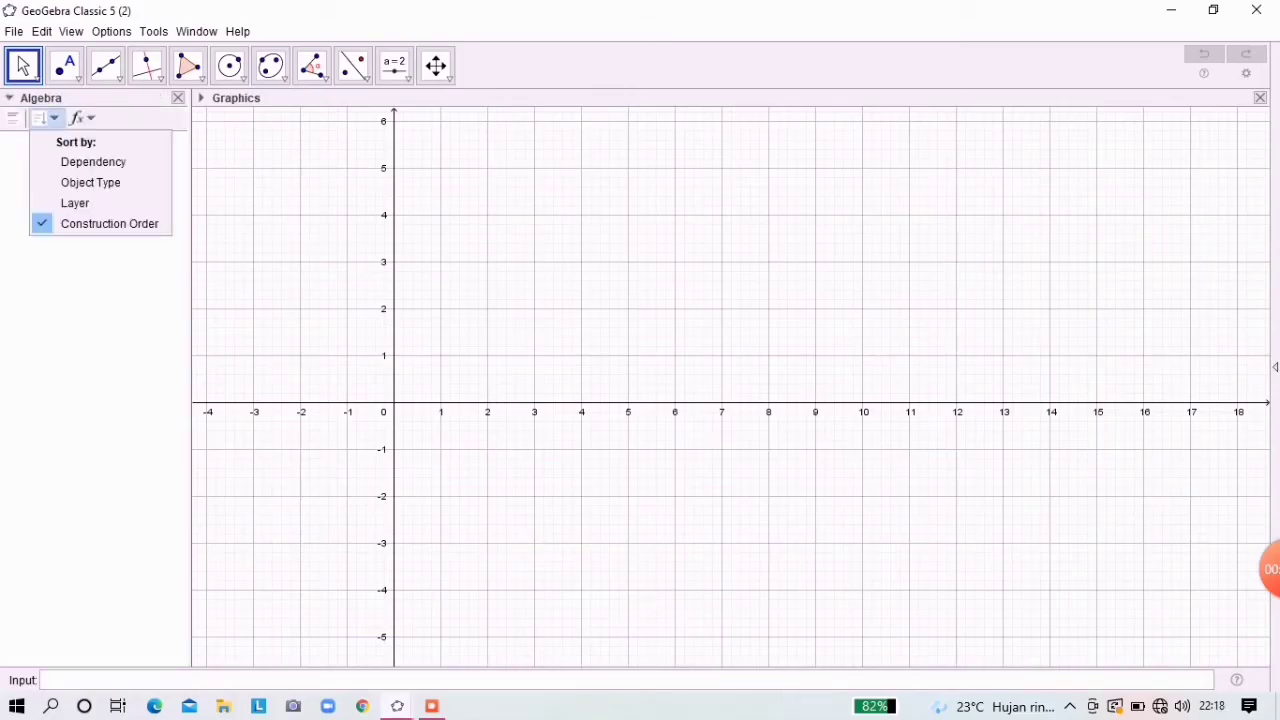
pyautogui.click(91, 183)
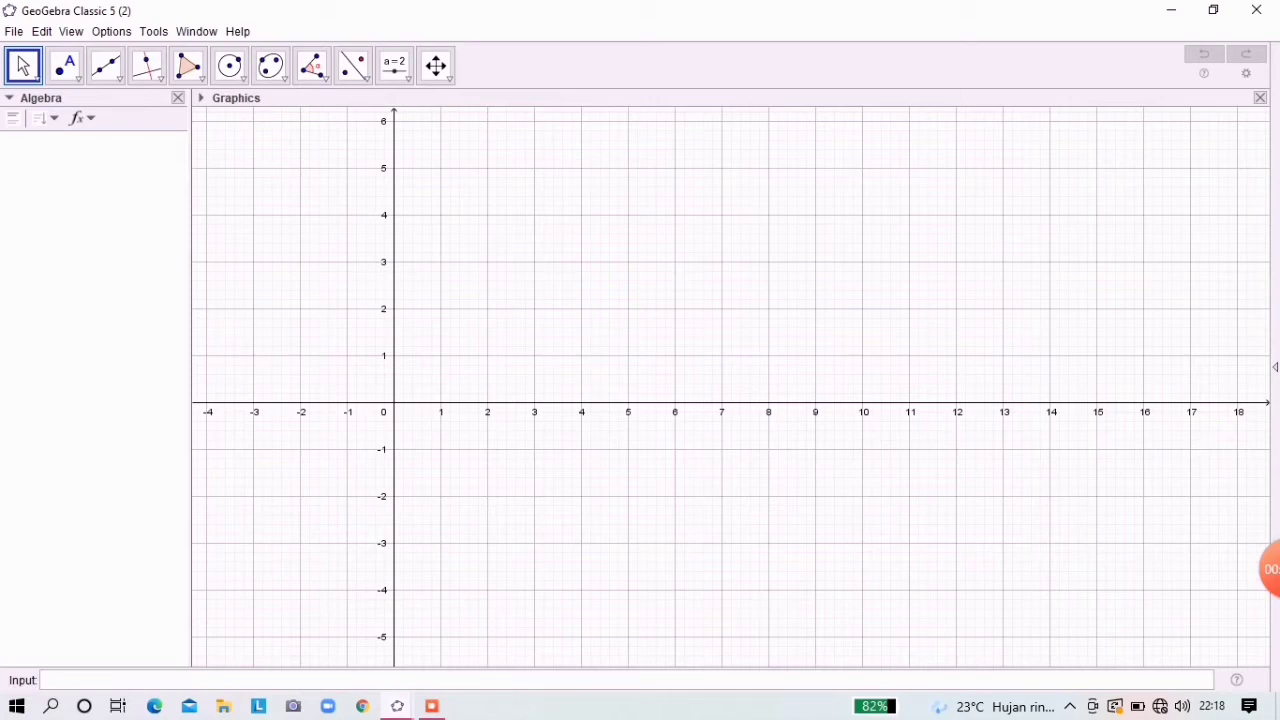
# Step: Plot the function x^2 and the line y=x
pyautogui.click(200, 680)
pyautogui.write('x^2')
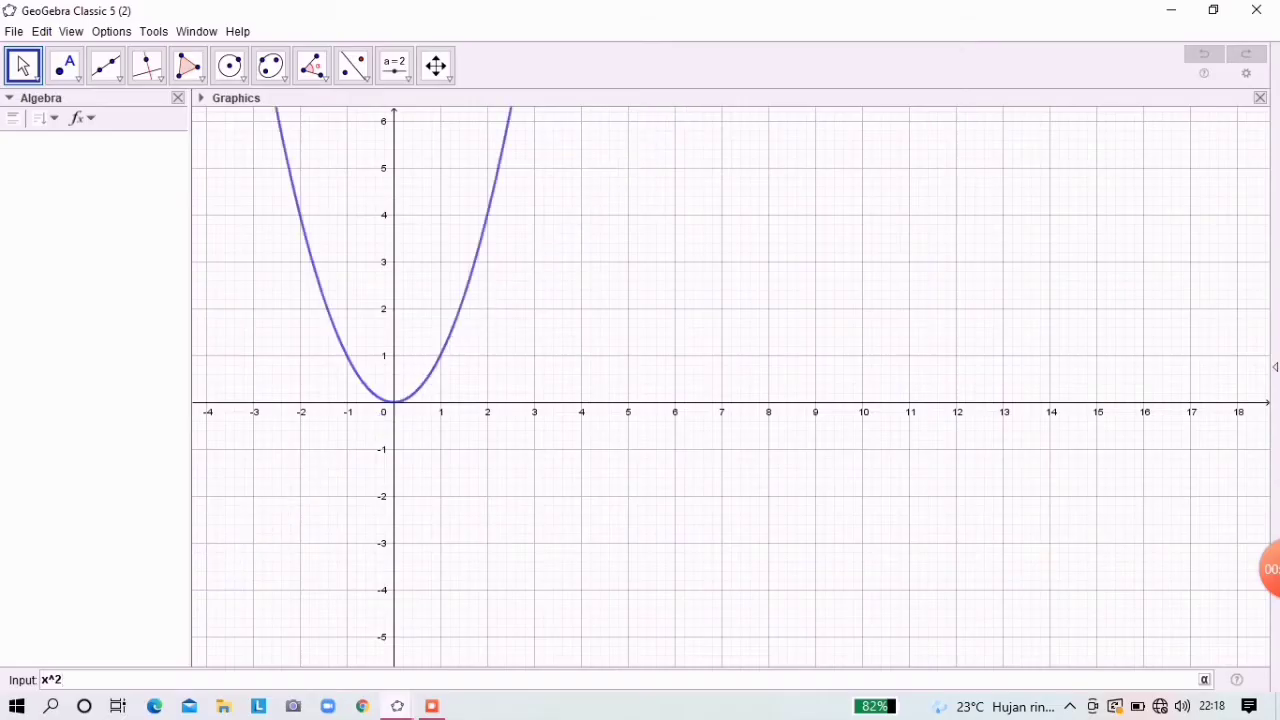
pyautogui.press('Return')
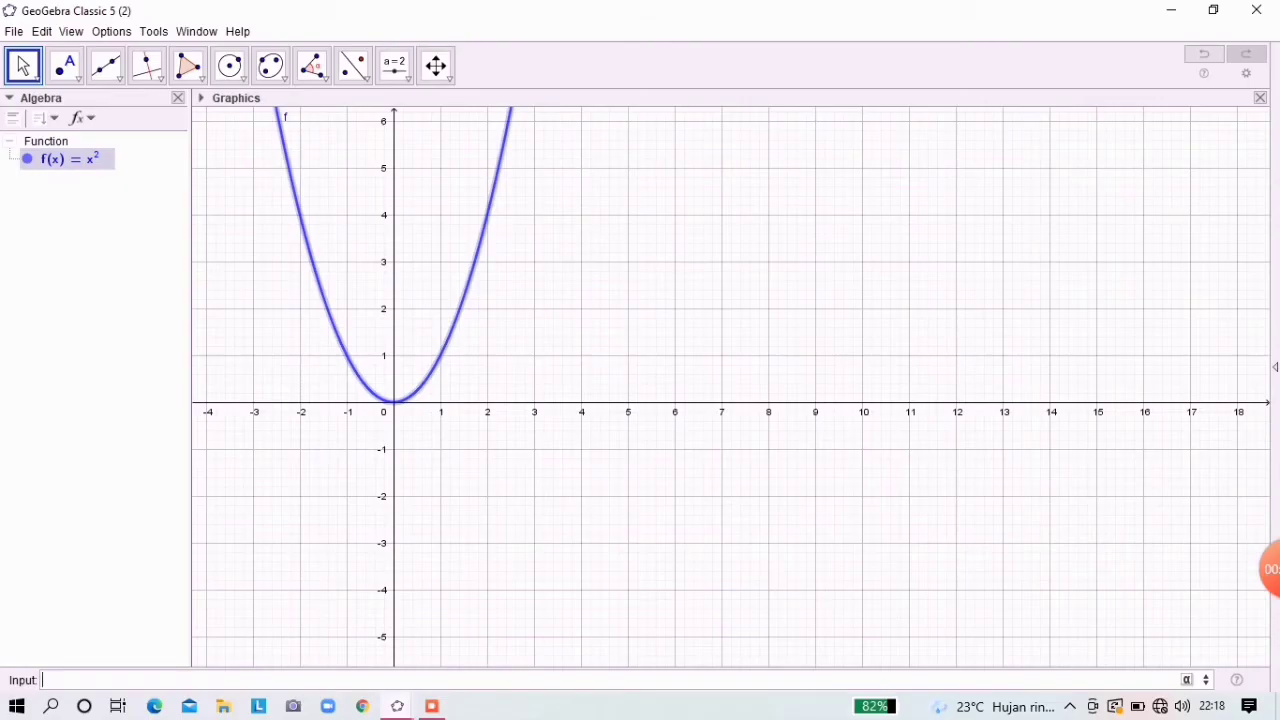
pyautogui.write('y=x')
pyautogui.press('Return')
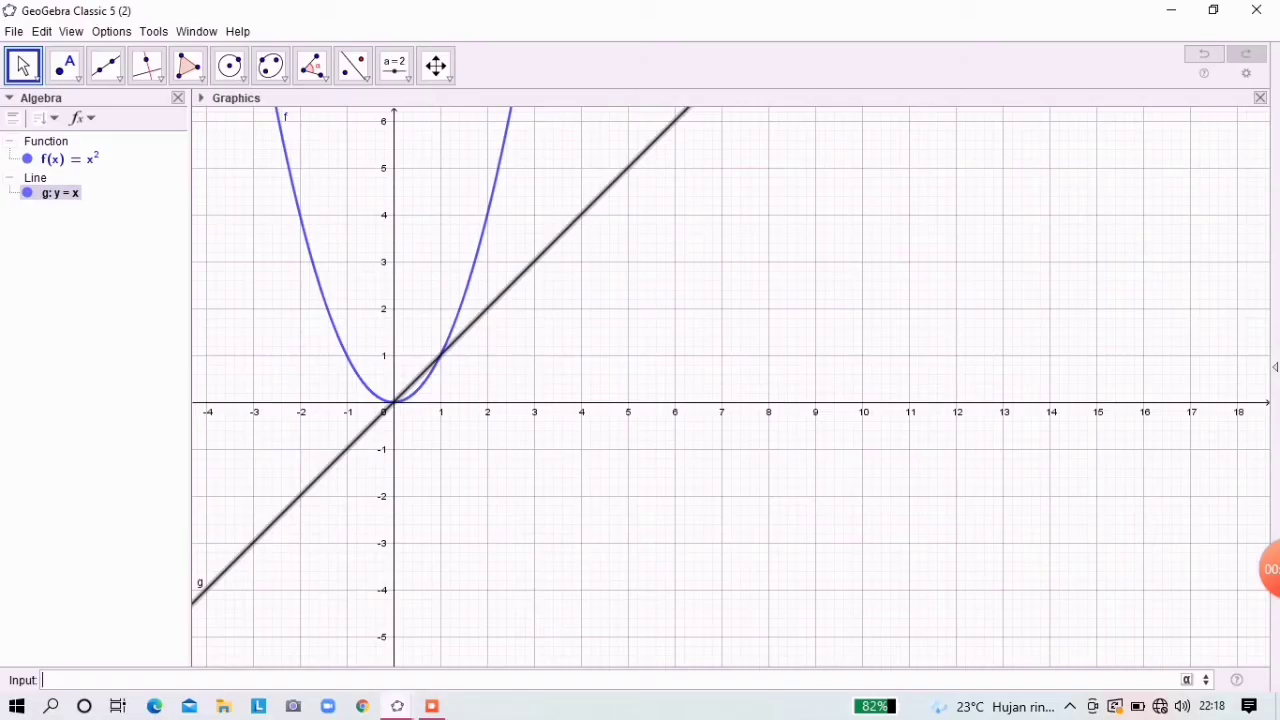
# Step: Reflect function f across line g with the Reflect command's object and line form
pyautogui.write('ref')
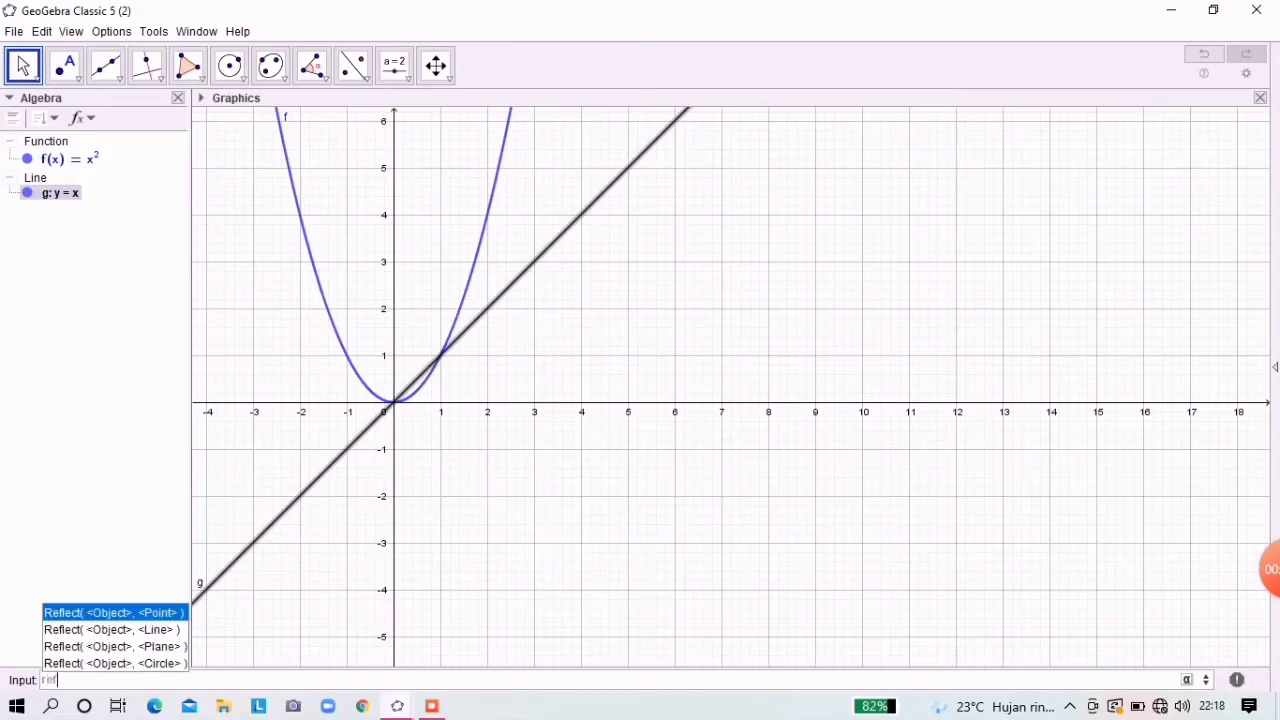
pyautogui.write('l')
pyautogui.press('Down')
pyautogui.press('Return')
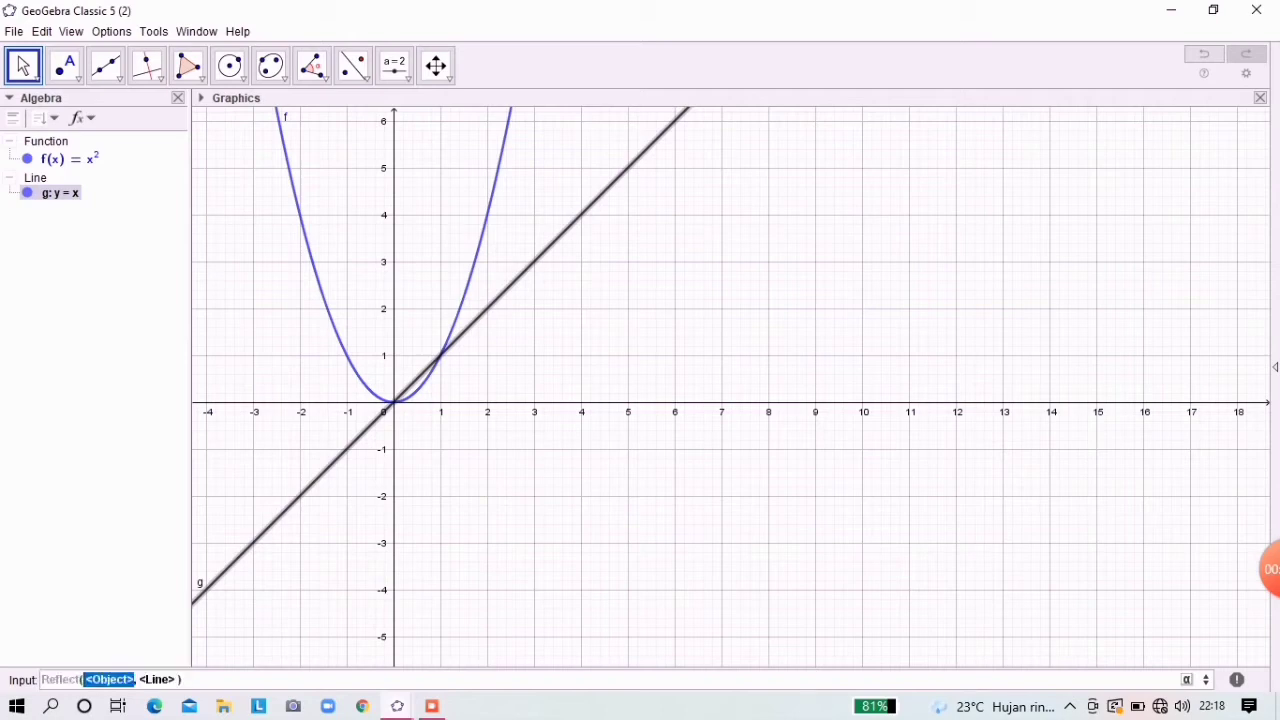
pyautogui.write('f')
pyautogui.press('Tab')
pyautogui.write('g')
pyautogui.press('Return')
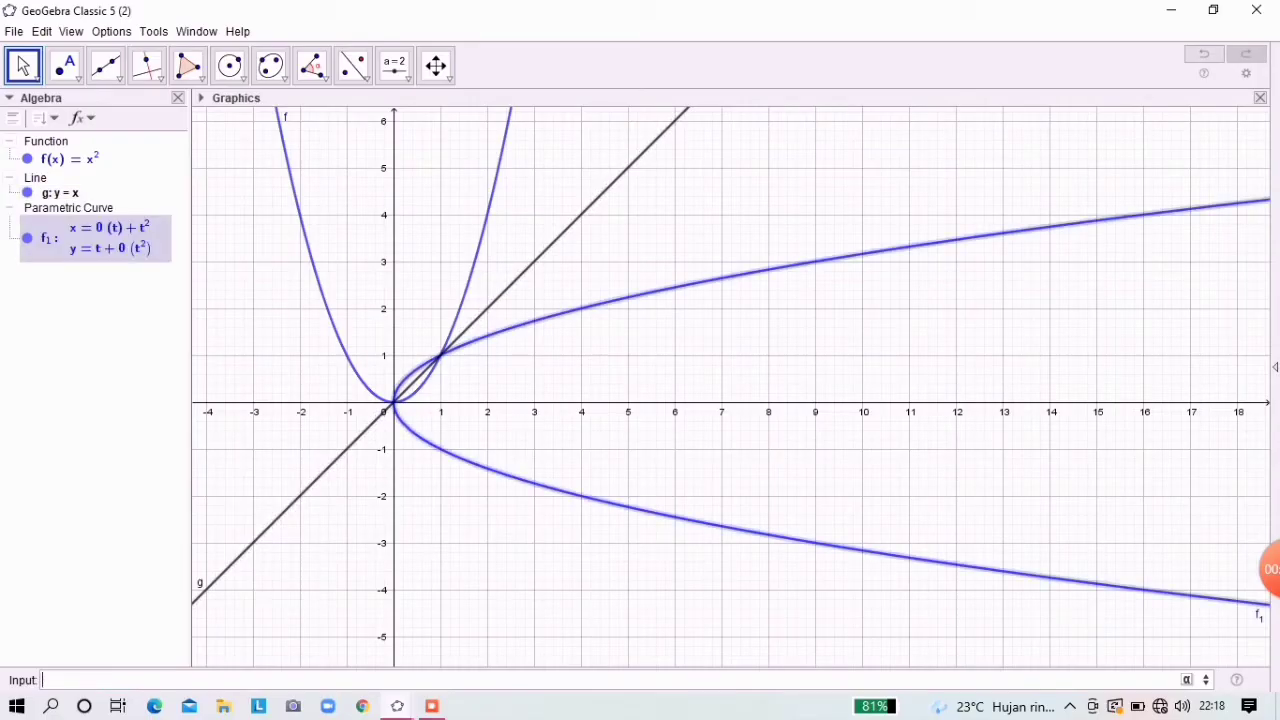
# Step: Plot the line y=-x
pyautogui.moveTo(700, 470); pyautogui.dragTo(806, 445)
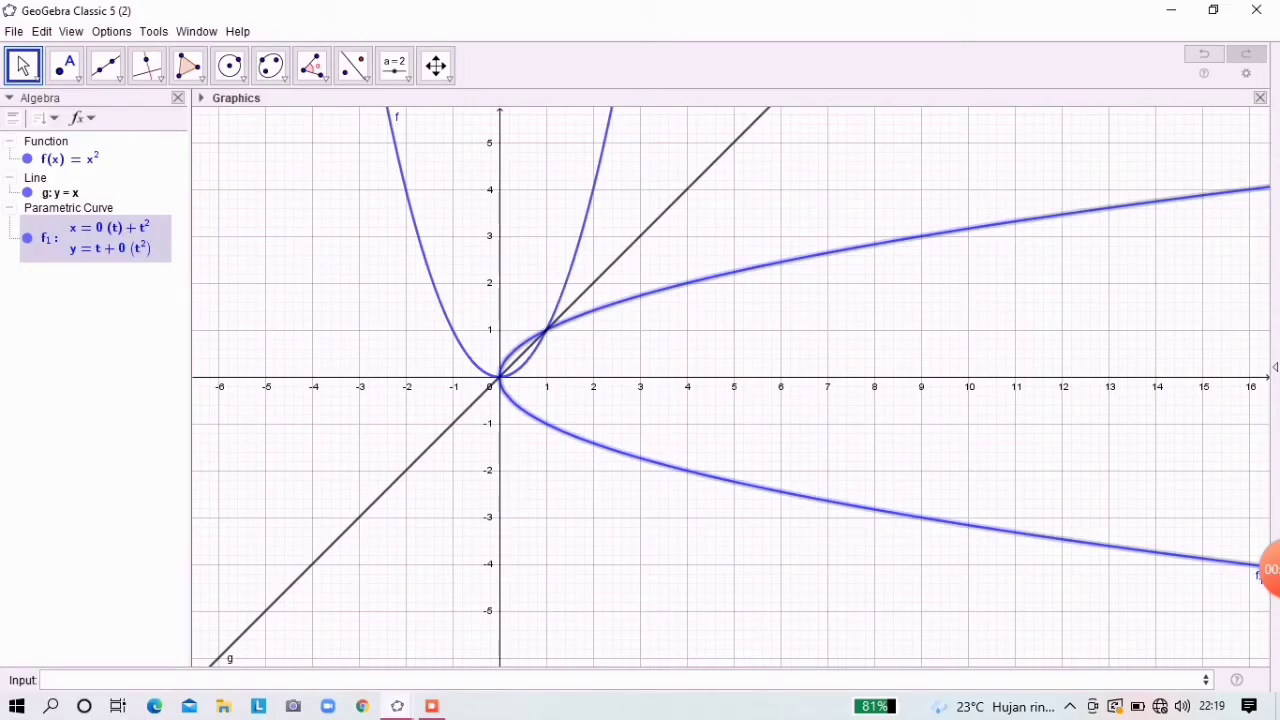
pyautogui.click(90, 680)
pyautogui.write('y=-x')
pyautogui.press('Return')
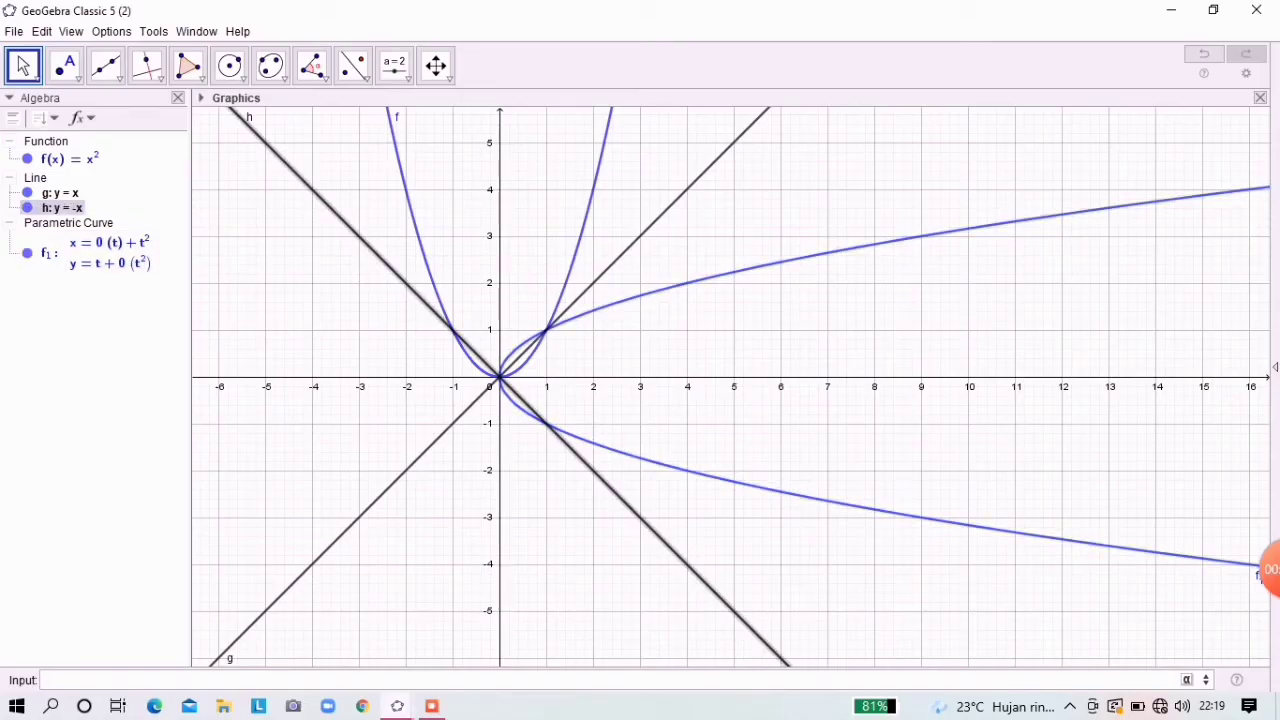
# Step: Reflect function f across line h with the Reflect command's object and line form
pyautogui.write('reflec')
pyautogui.press('Down')
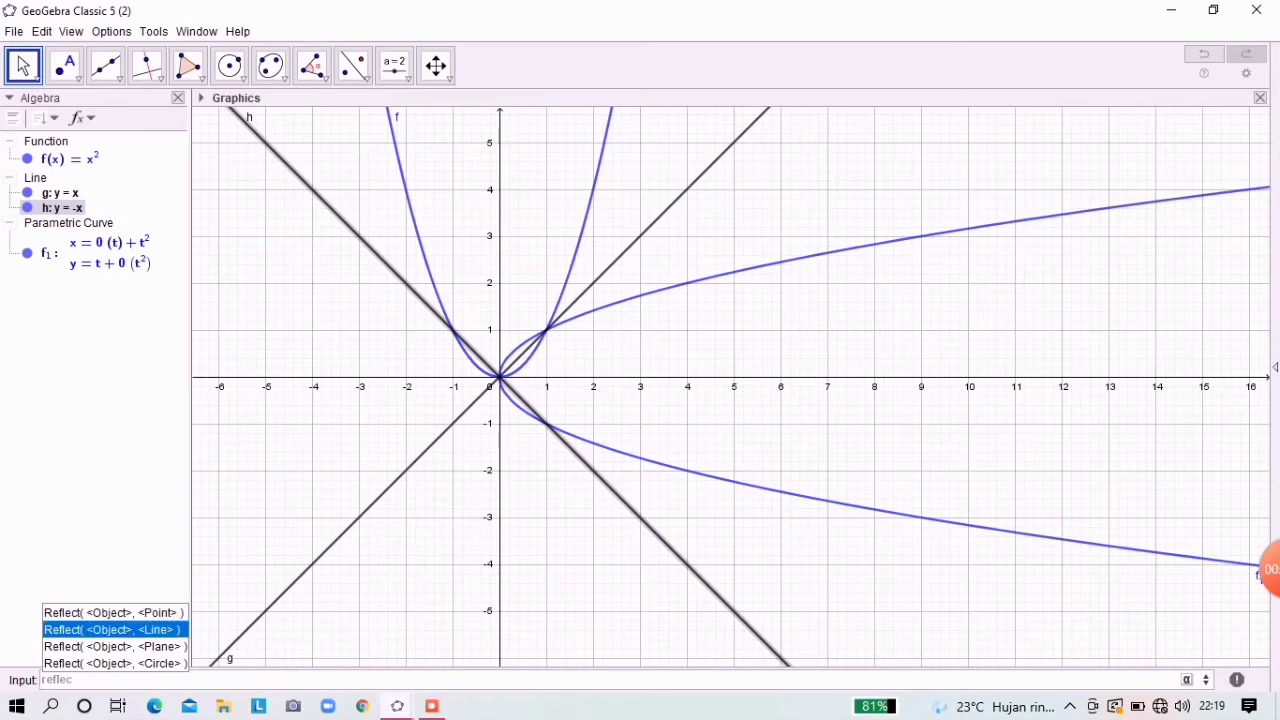
pyautogui.press('Return')
pyautogui.write('f')
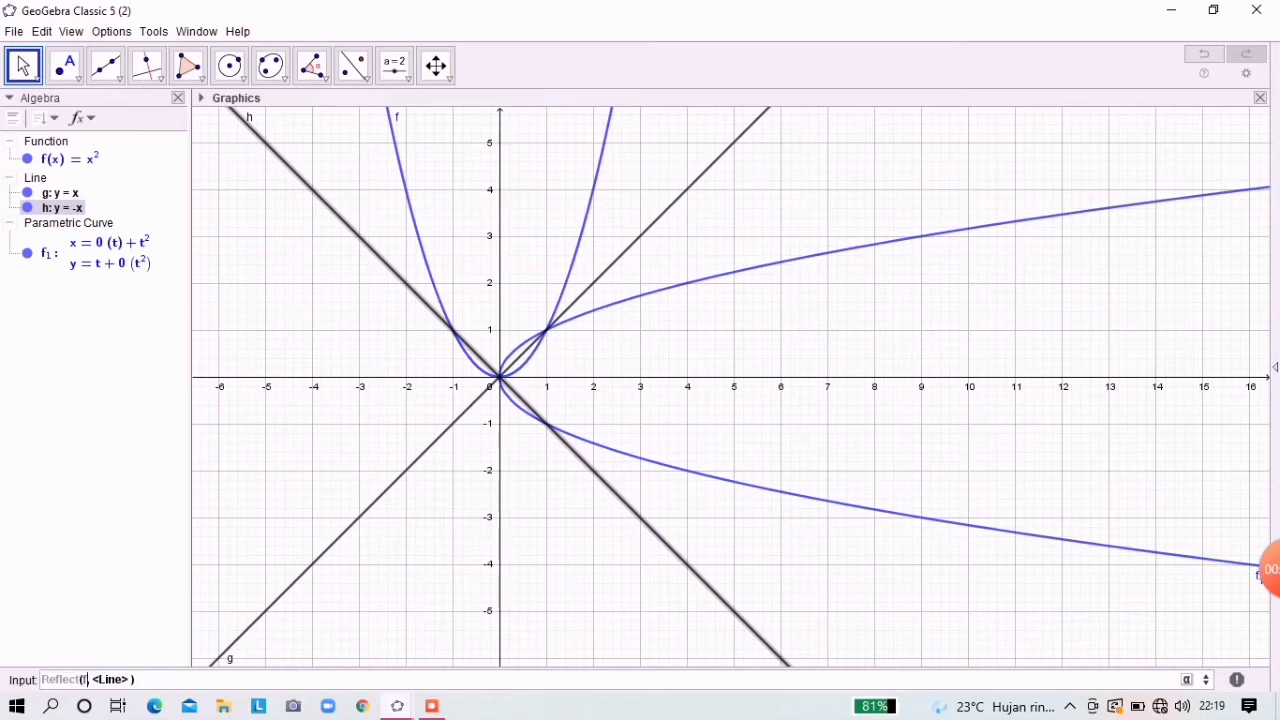
pyautogui.press('Tab')
pyautogui.write('h')
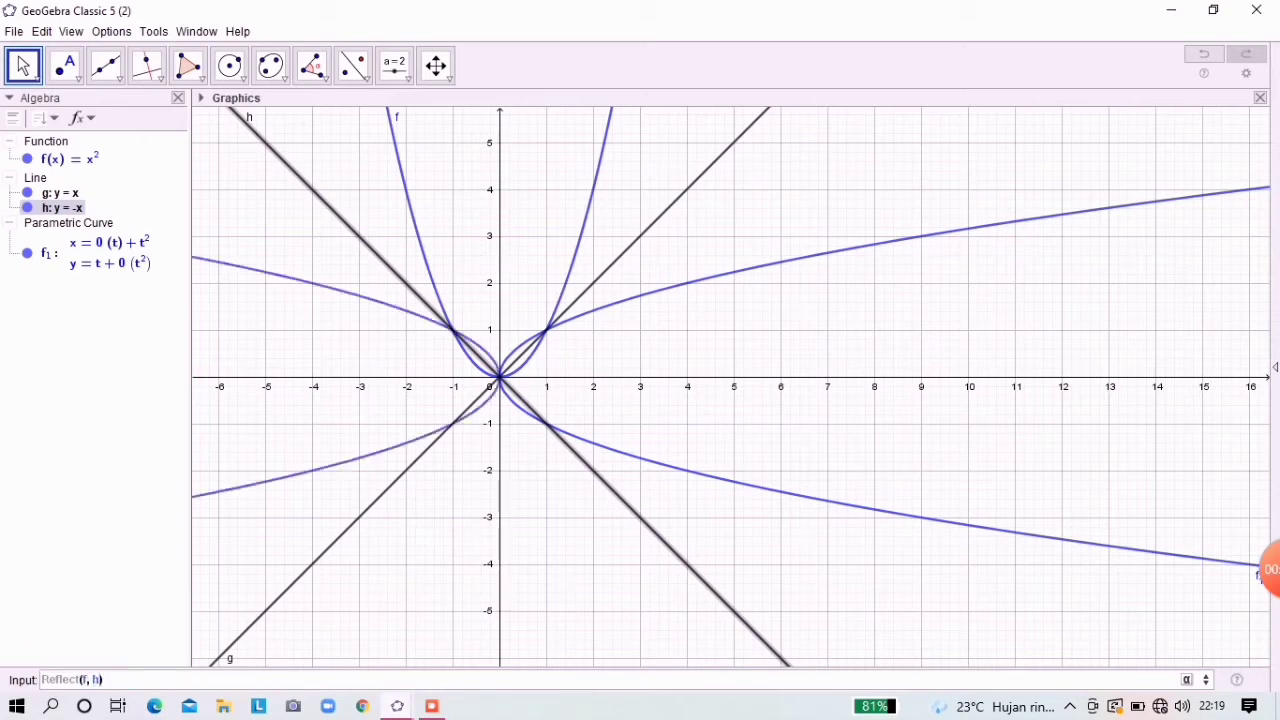
pyautogui.press('Return')
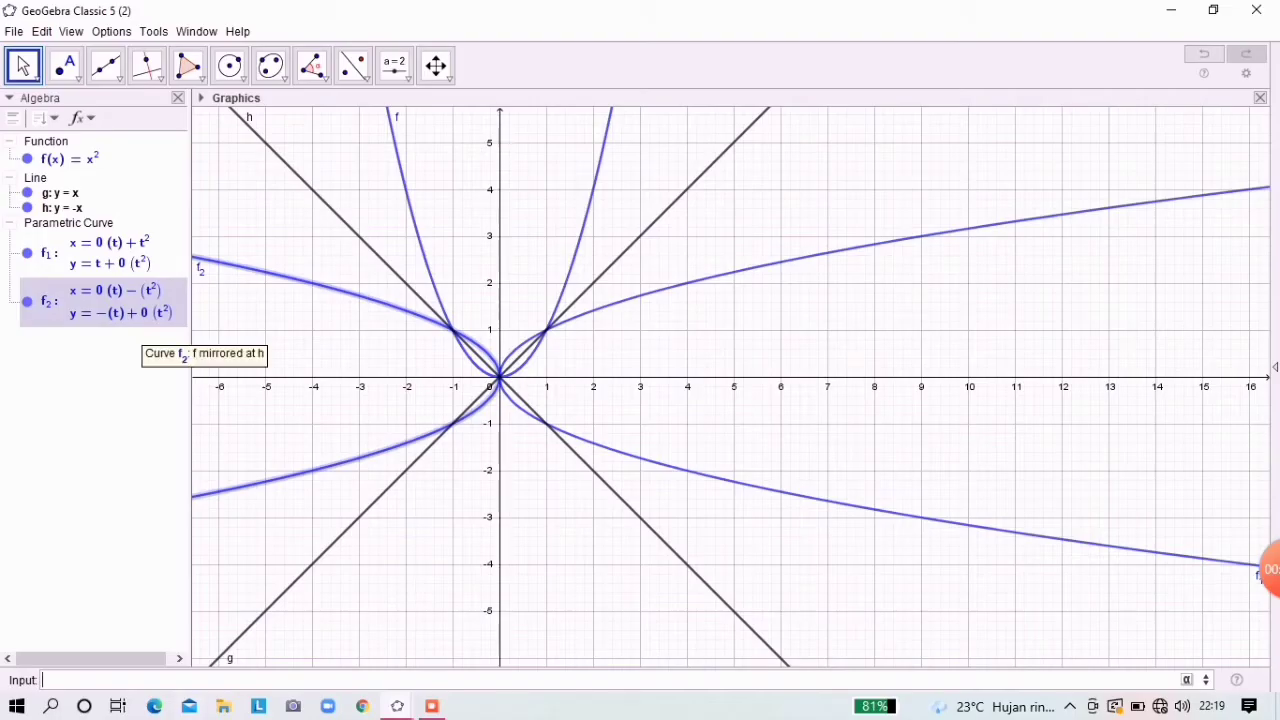
# Step: Place a point at (0, -2) on the y-axis with the Point tool
pyautogui.click(76, 76)
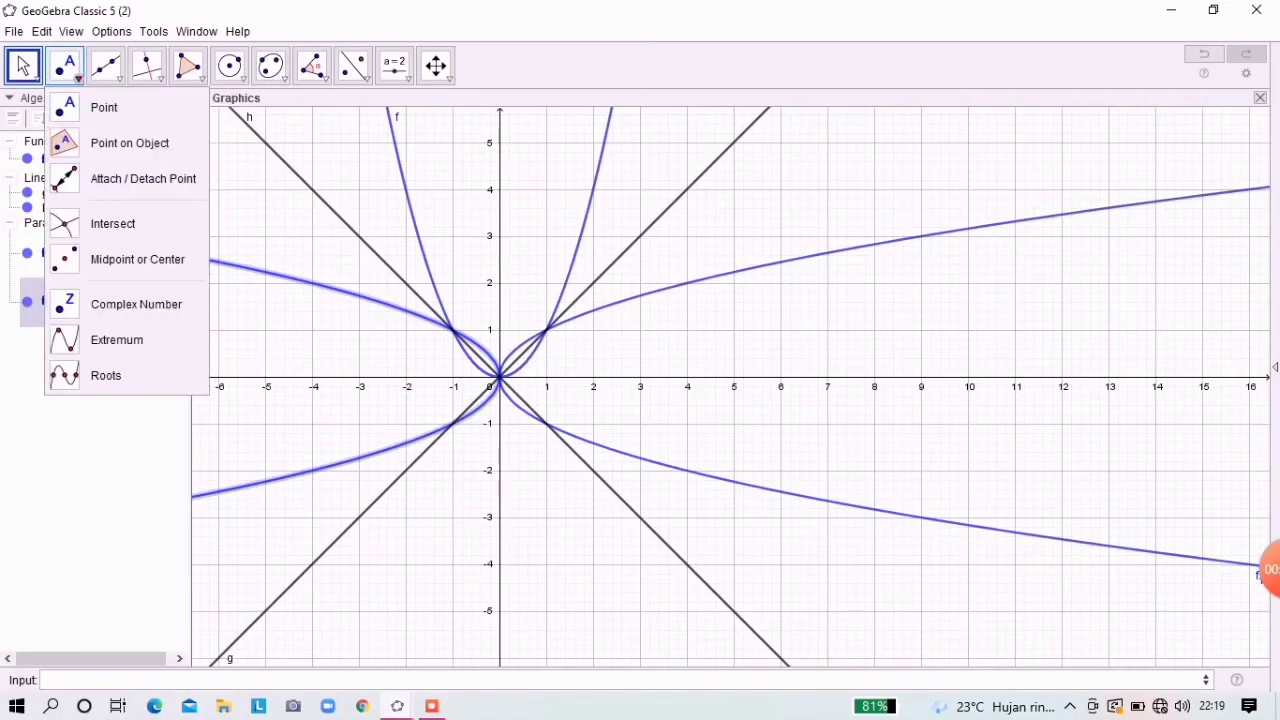
pyautogui.click(104, 107)
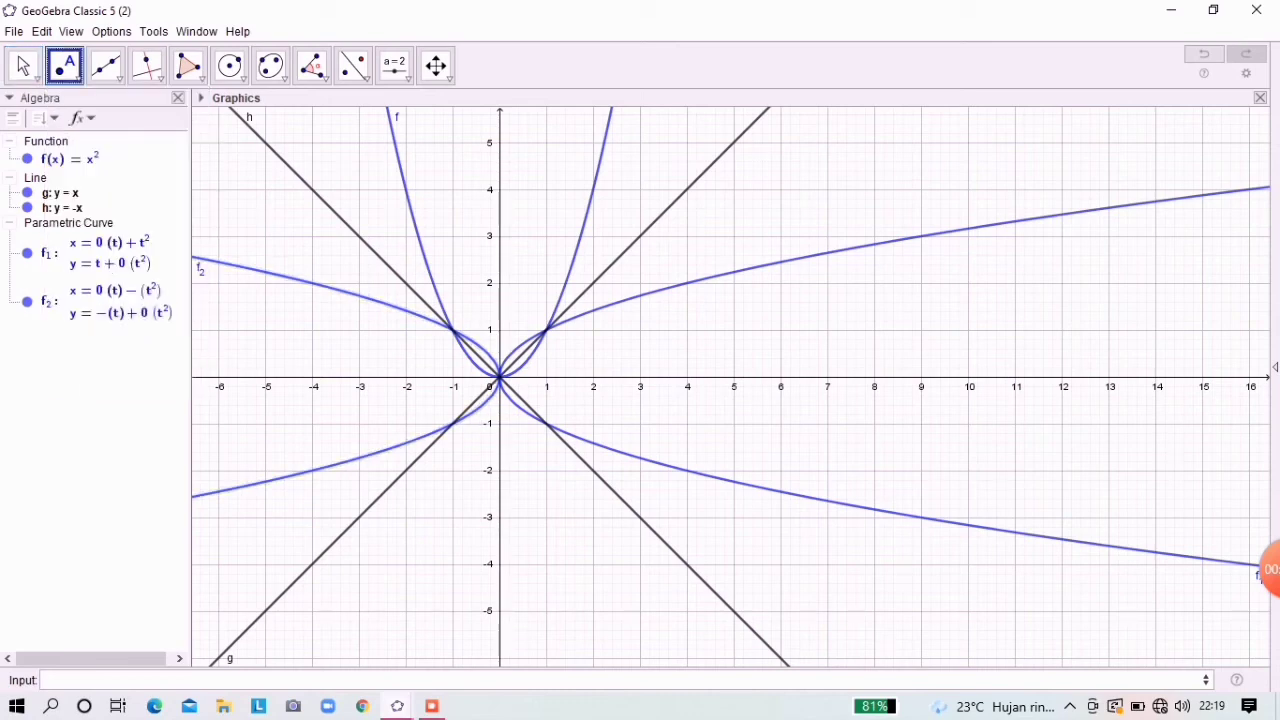
pyautogui.click(499, 470)
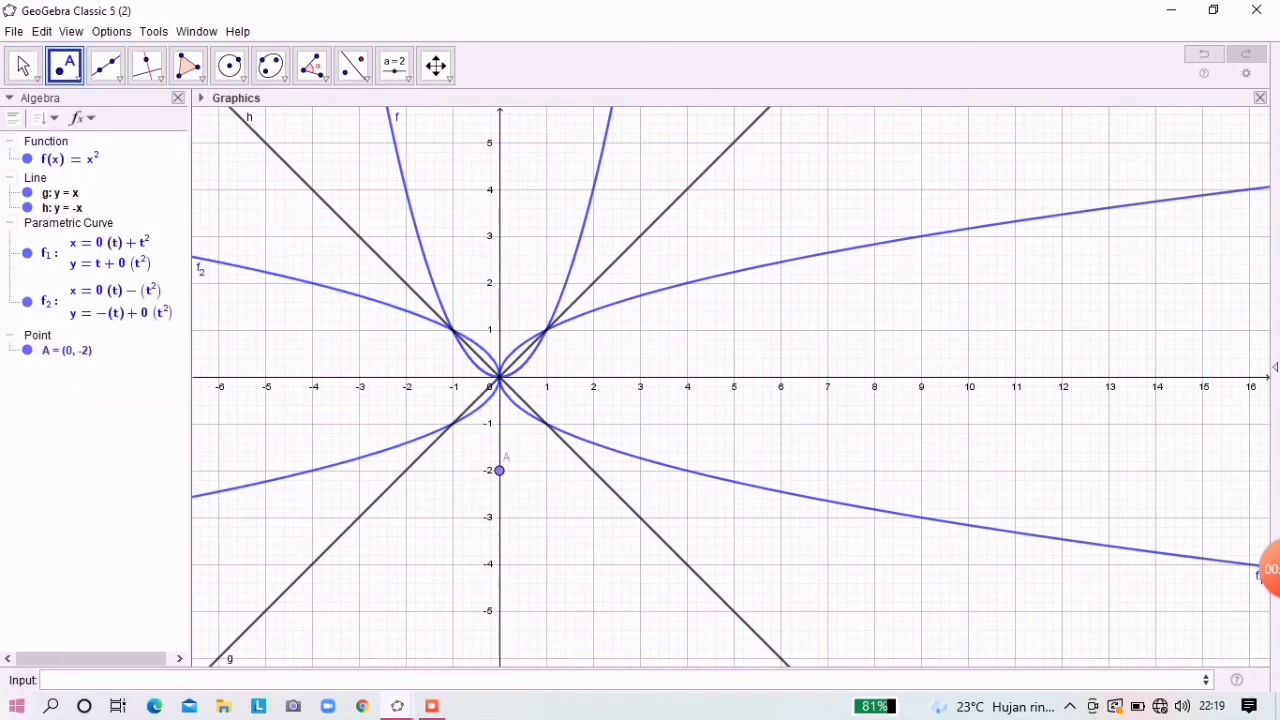
# Step: Reflect function f about point A with the Reflect command's object and point form
pyautogui.click(480, 680)
pyautogui.write('ref')
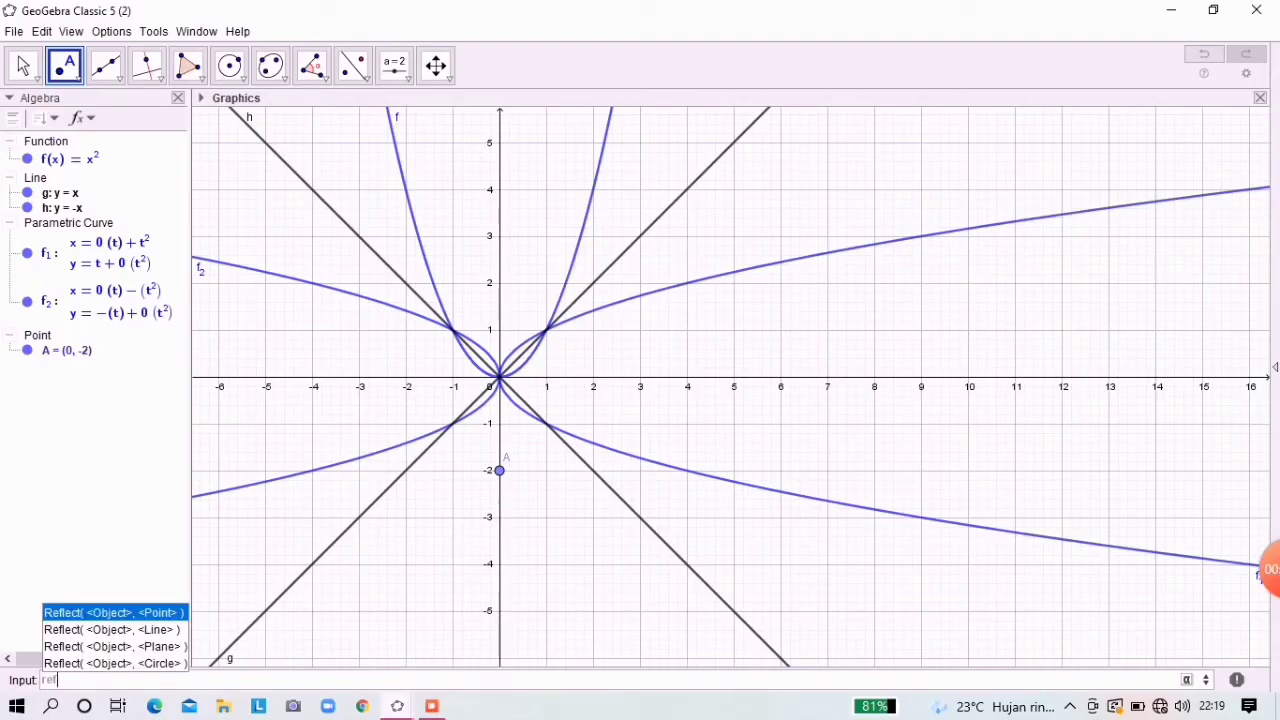
pyautogui.press('Return')
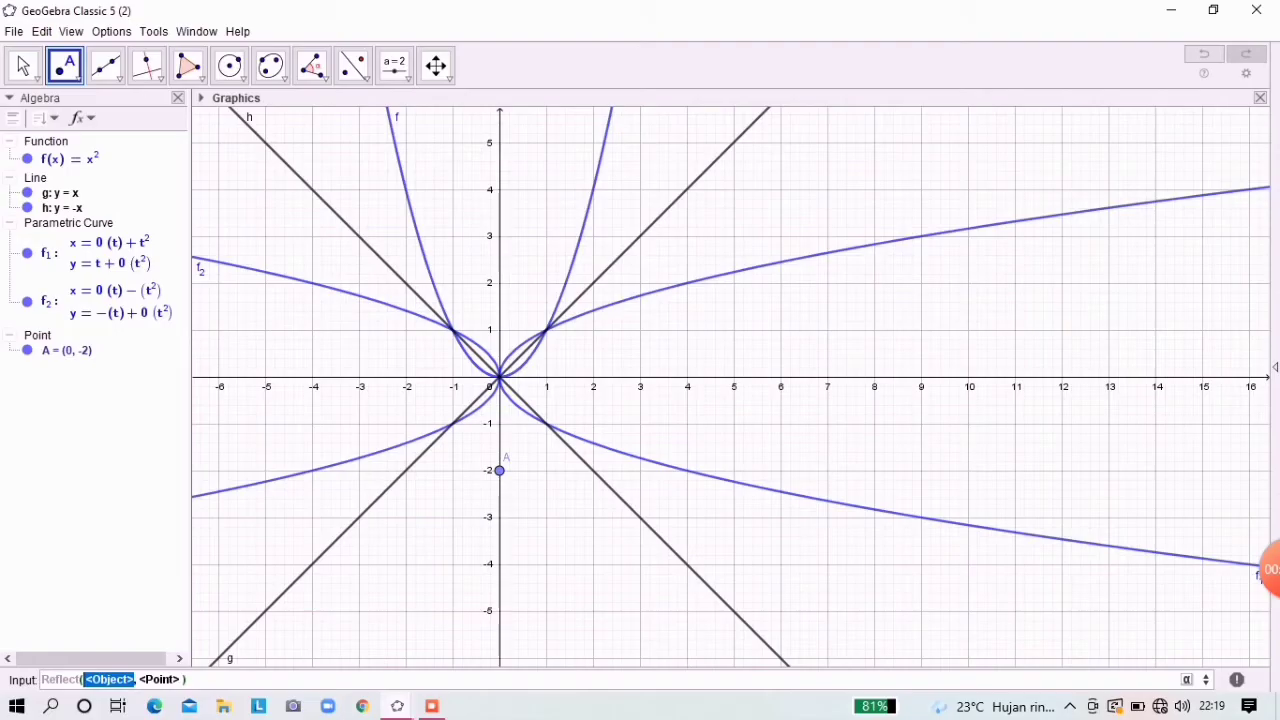
pyautogui.write('f')
pyautogui.press('Tab')
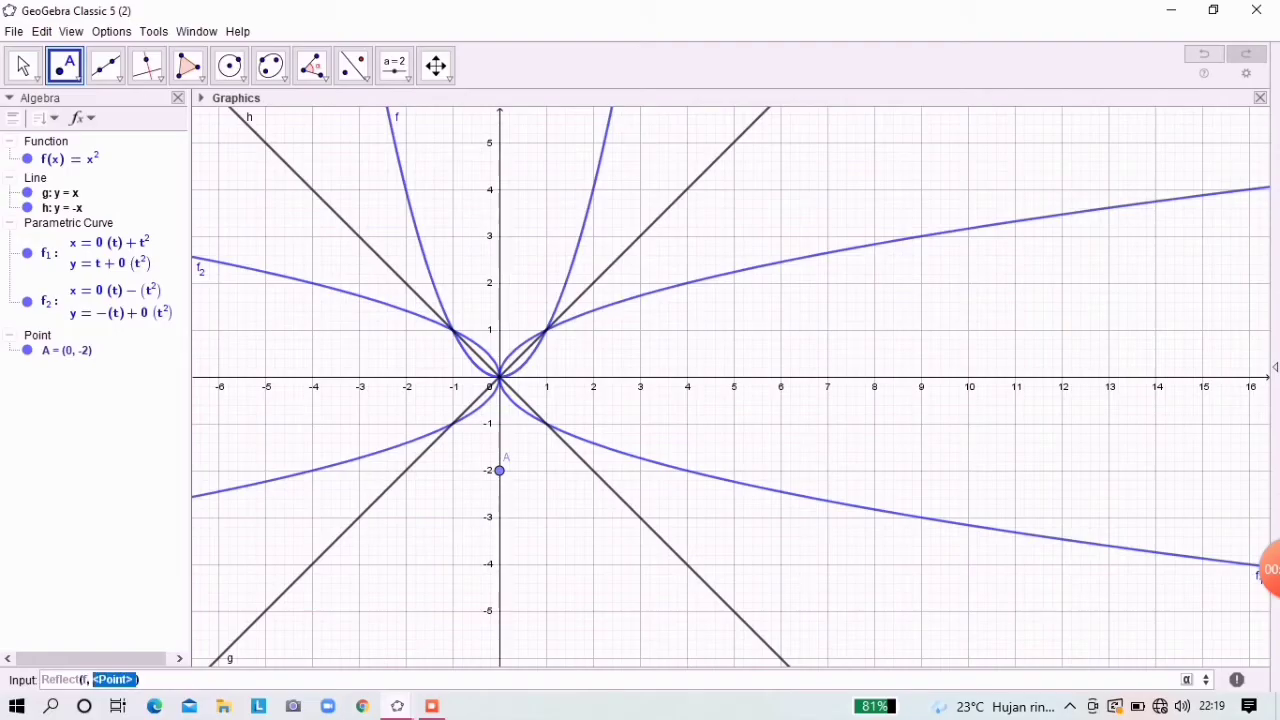
pyautogui.write('A')
pyautogui.press('Return')
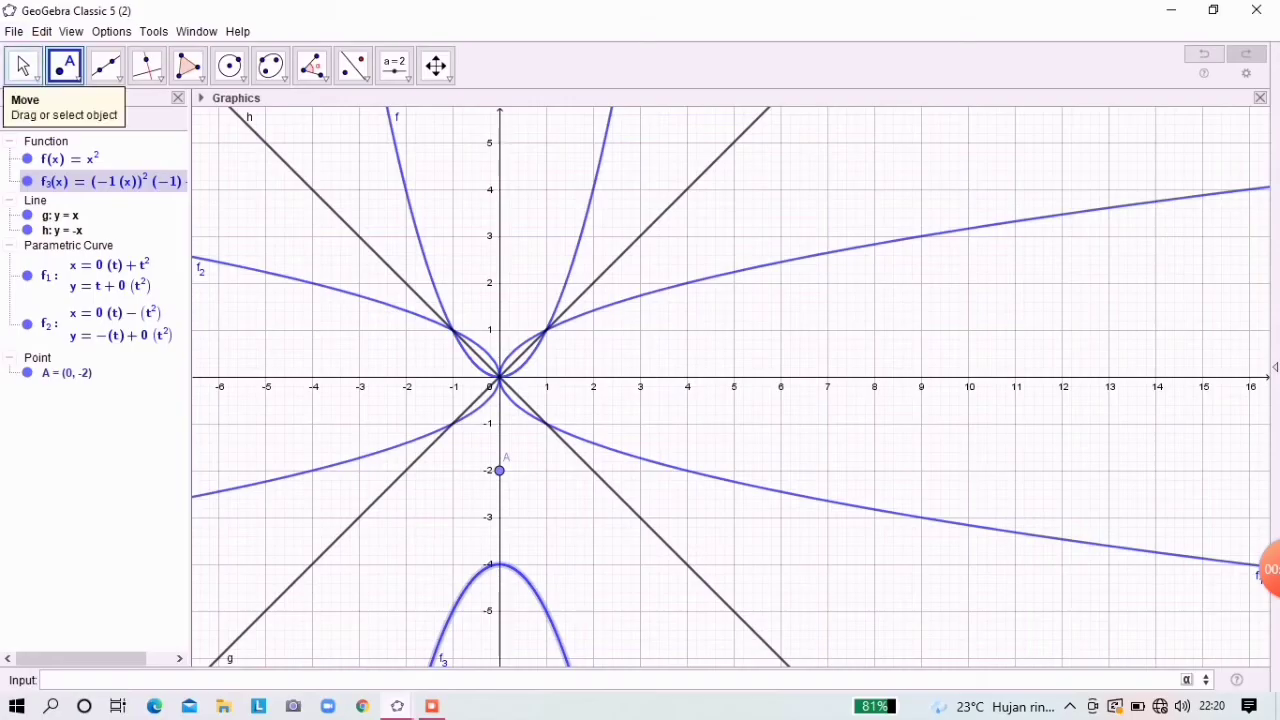
# Step: Change the colour of the point-reflected parabola f3 to pinkish red 255, 51, 102 (#FF3366) and close its properties
pyautogui.click(22, 65)
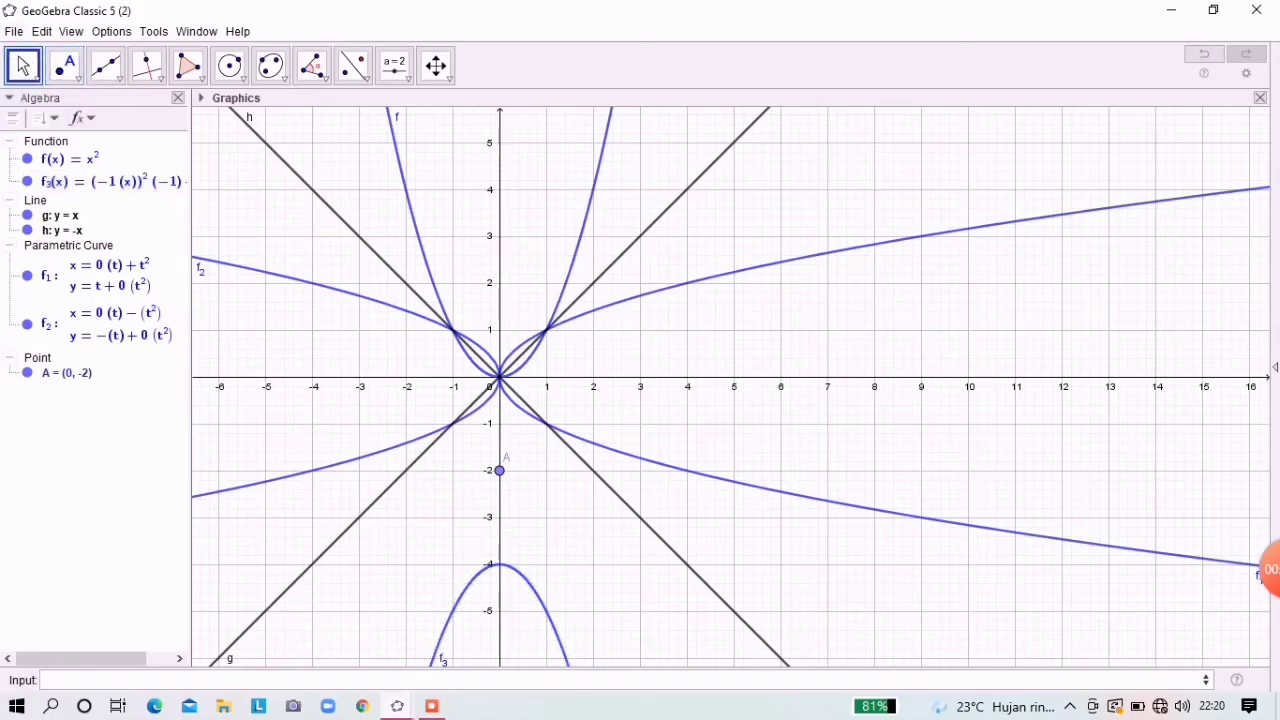
pyautogui.moveTo(800, 388); pyautogui.dragTo(787, 291)
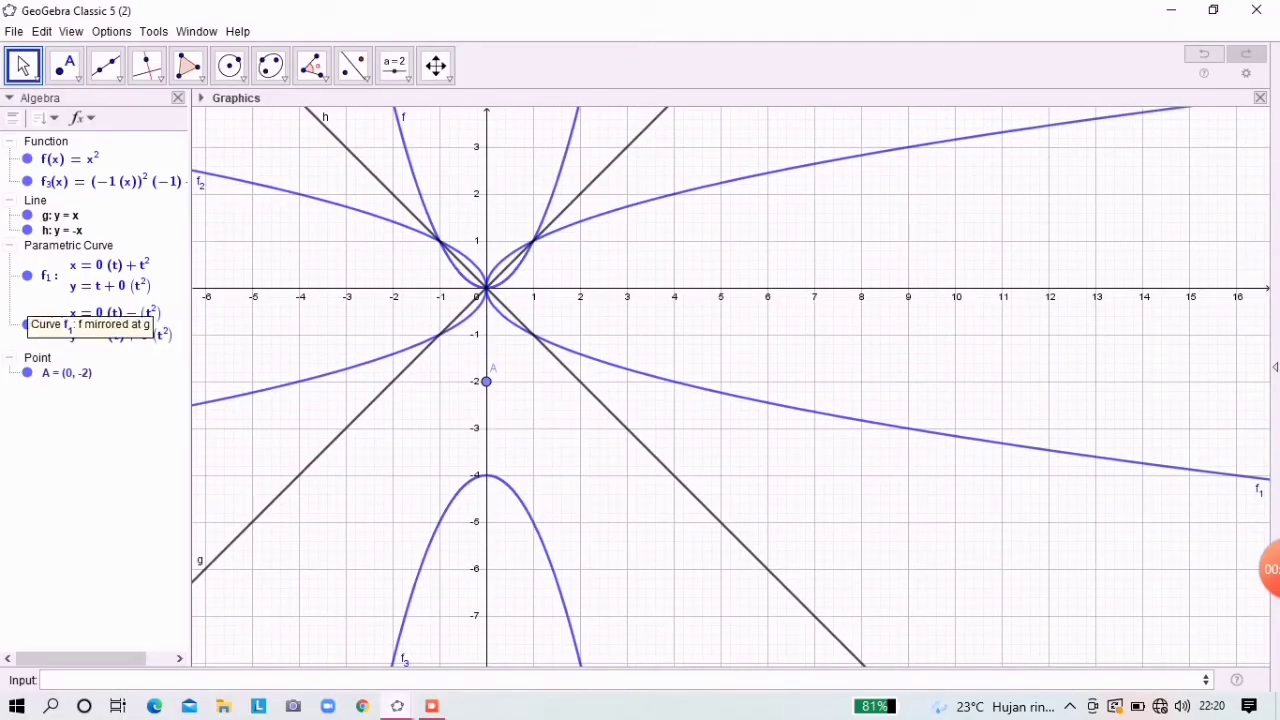
pyautogui.click(201, 350)
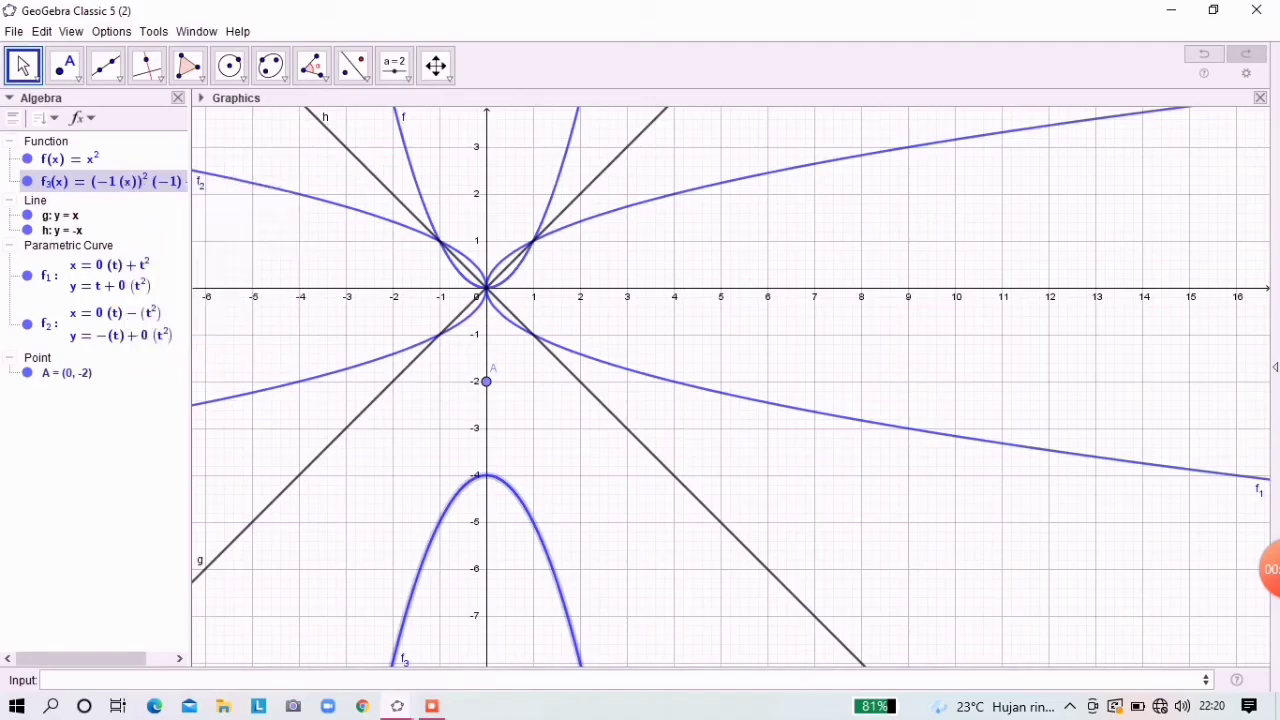
pyautogui.click(968, 153)
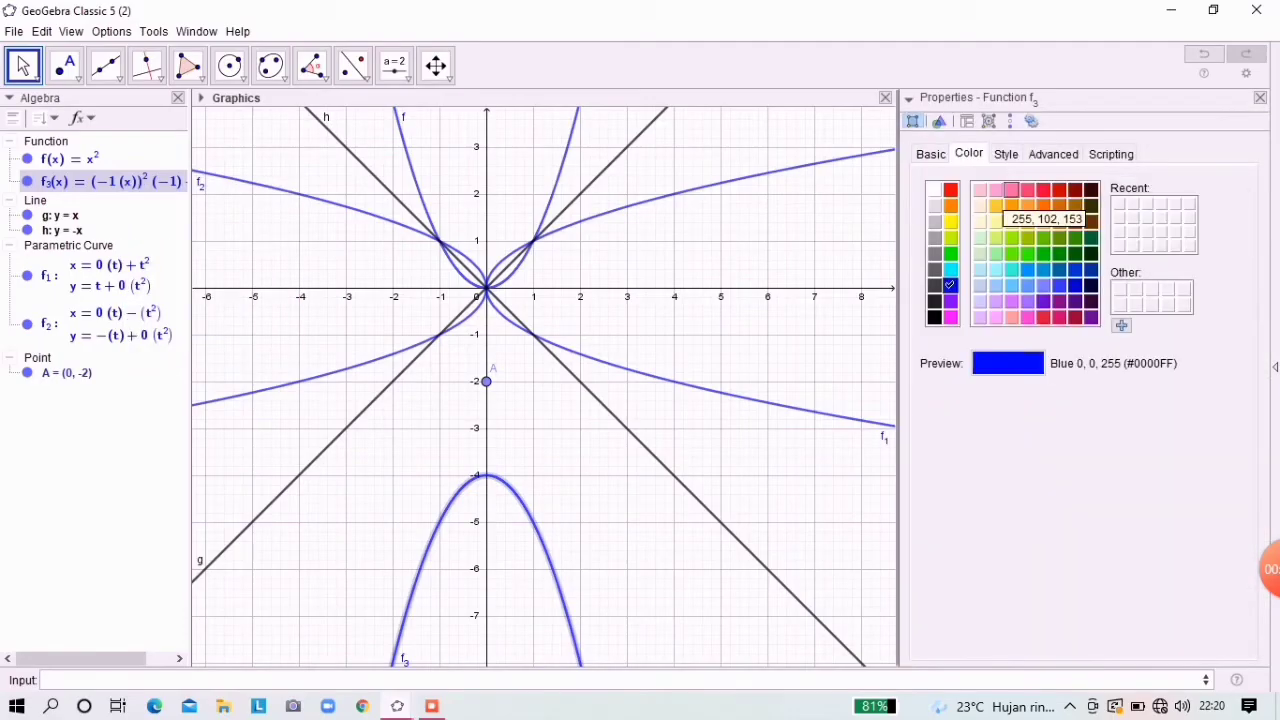
pyautogui.click(1011, 190)
pyautogui.click(1027, 192)
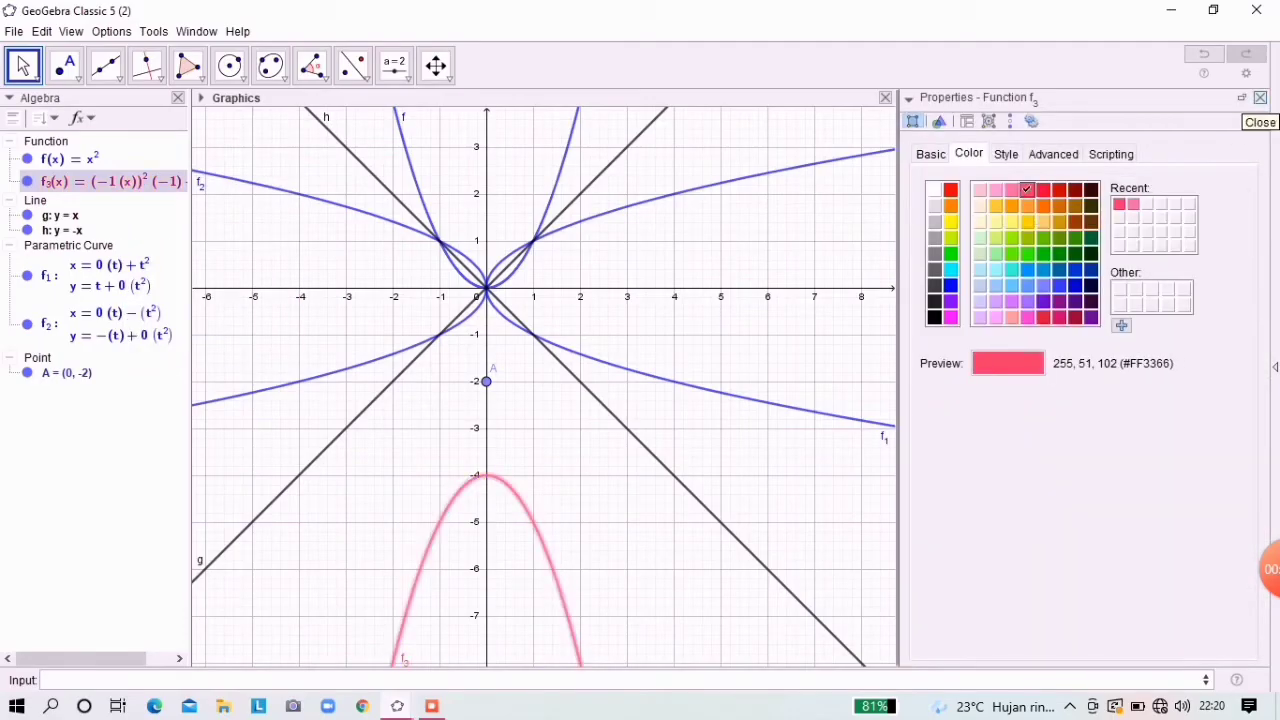
pyautogui.click(1260, 97)
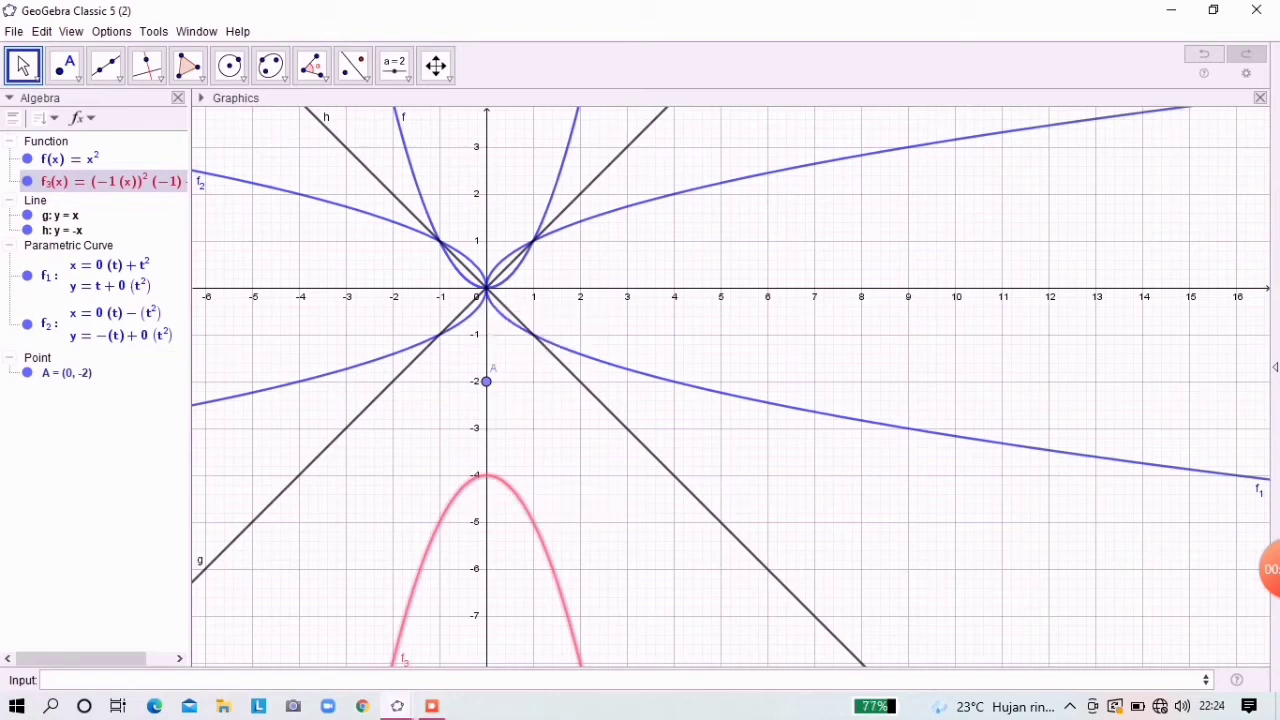
# Step: Open another new blank window
pyautogui.click(14, 31)
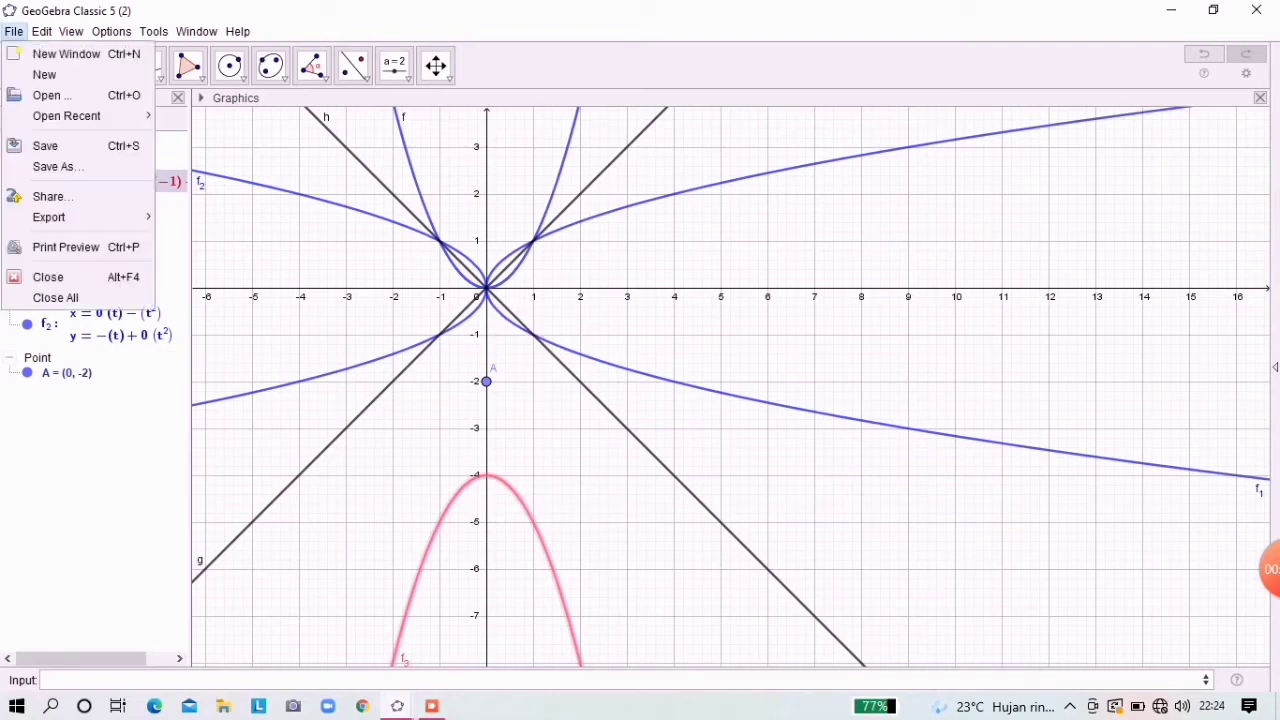
pyautogui.click(65, 55)
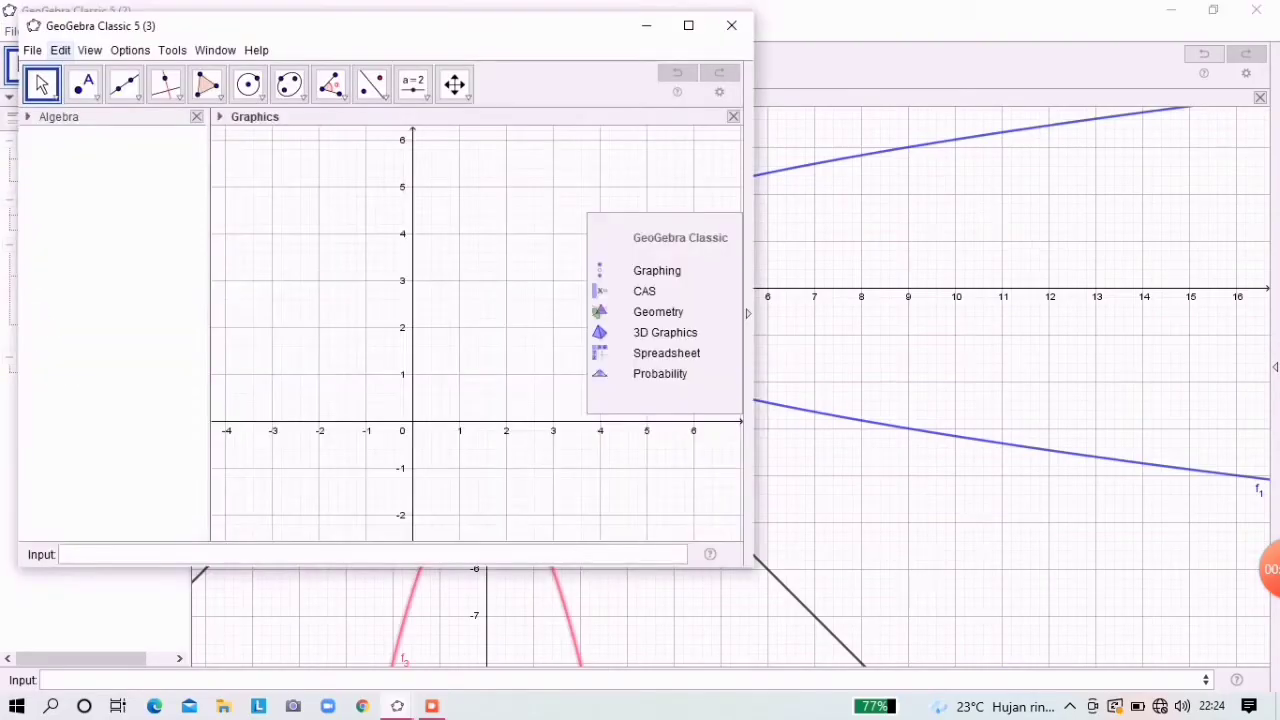
# Step: Maximize the new window and sort the algebra objects by object type
pyautogui.click(688, 25)
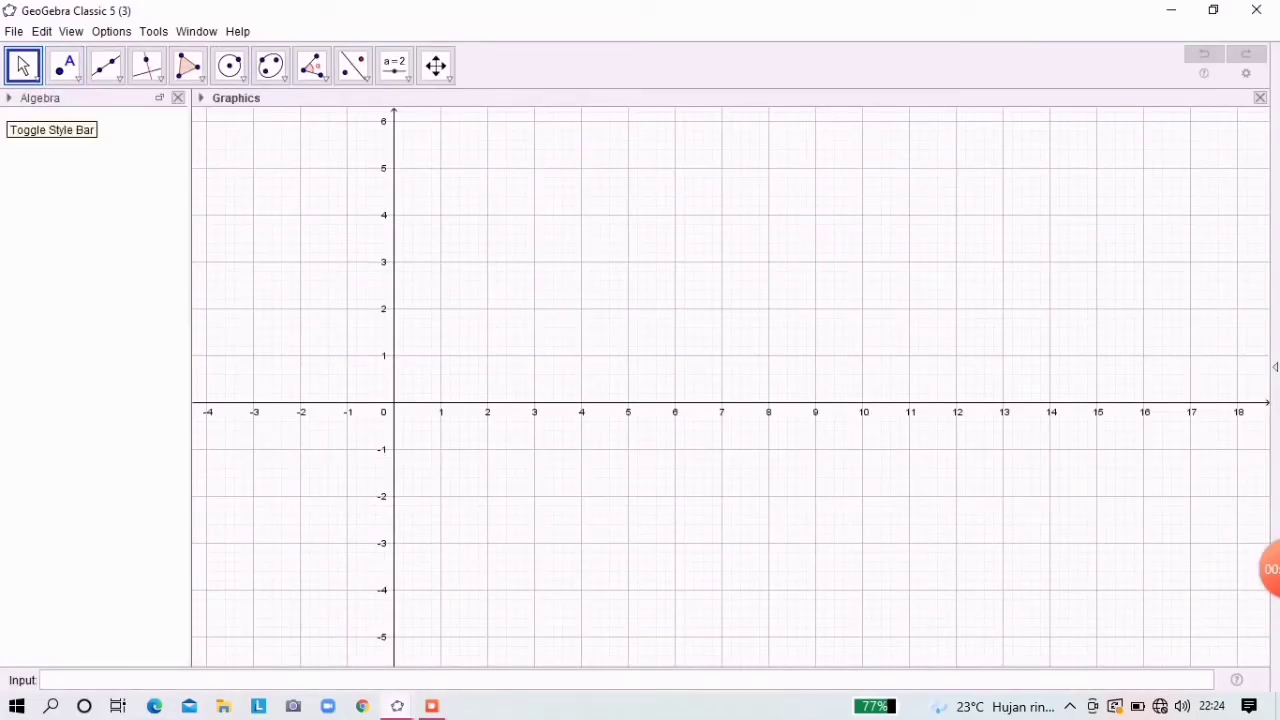
pyautogui.click(9, 98)
pyautogui.click(45, 118)
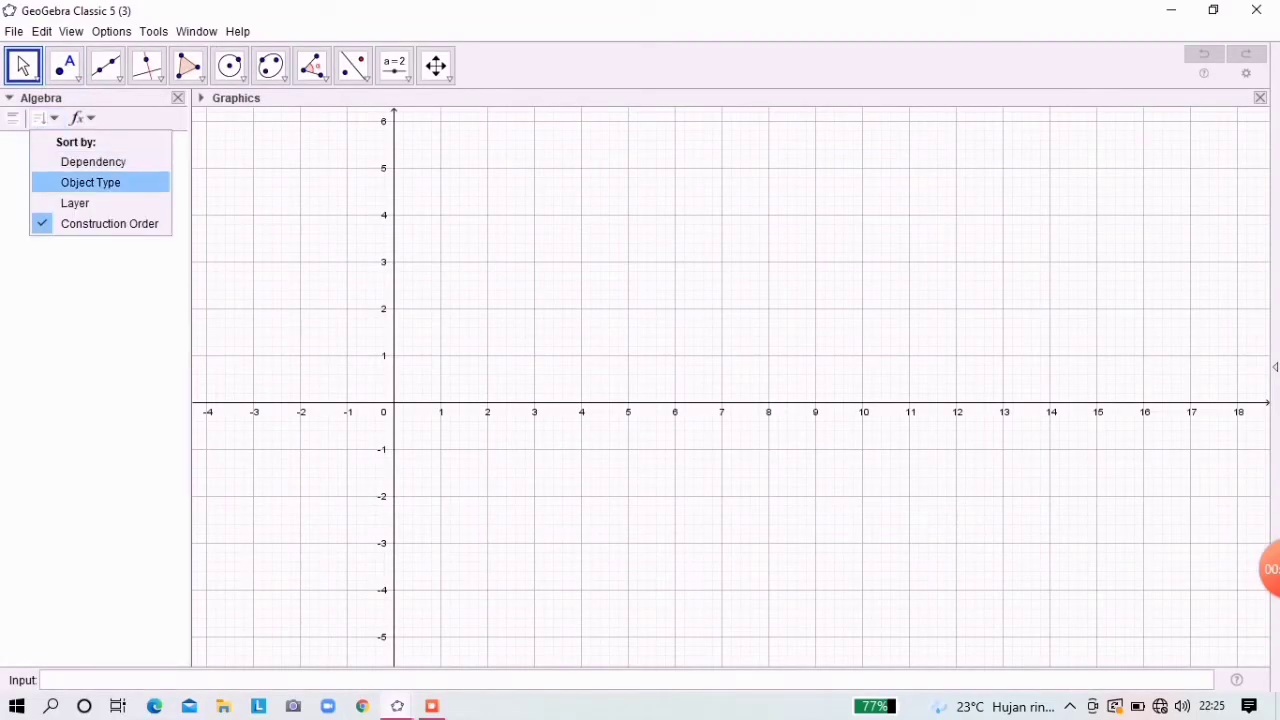
pyautogui.click(93, 161)
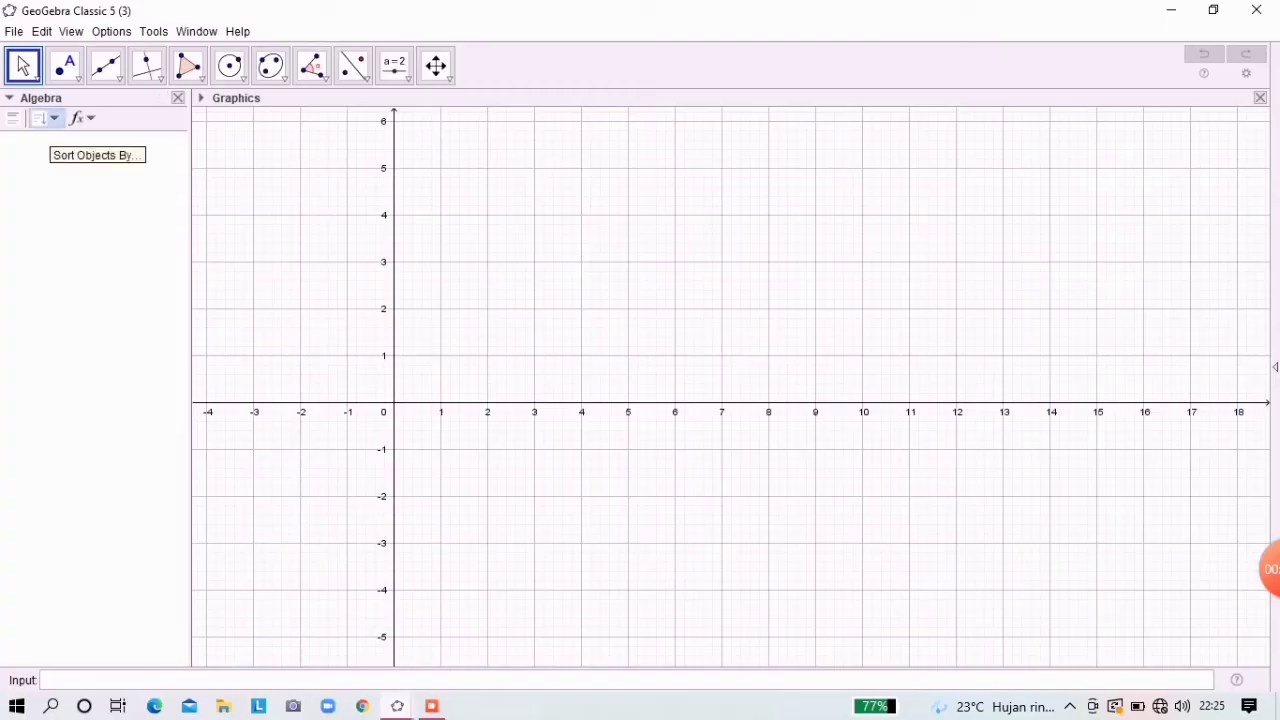
pyautogui.click(9, 98)
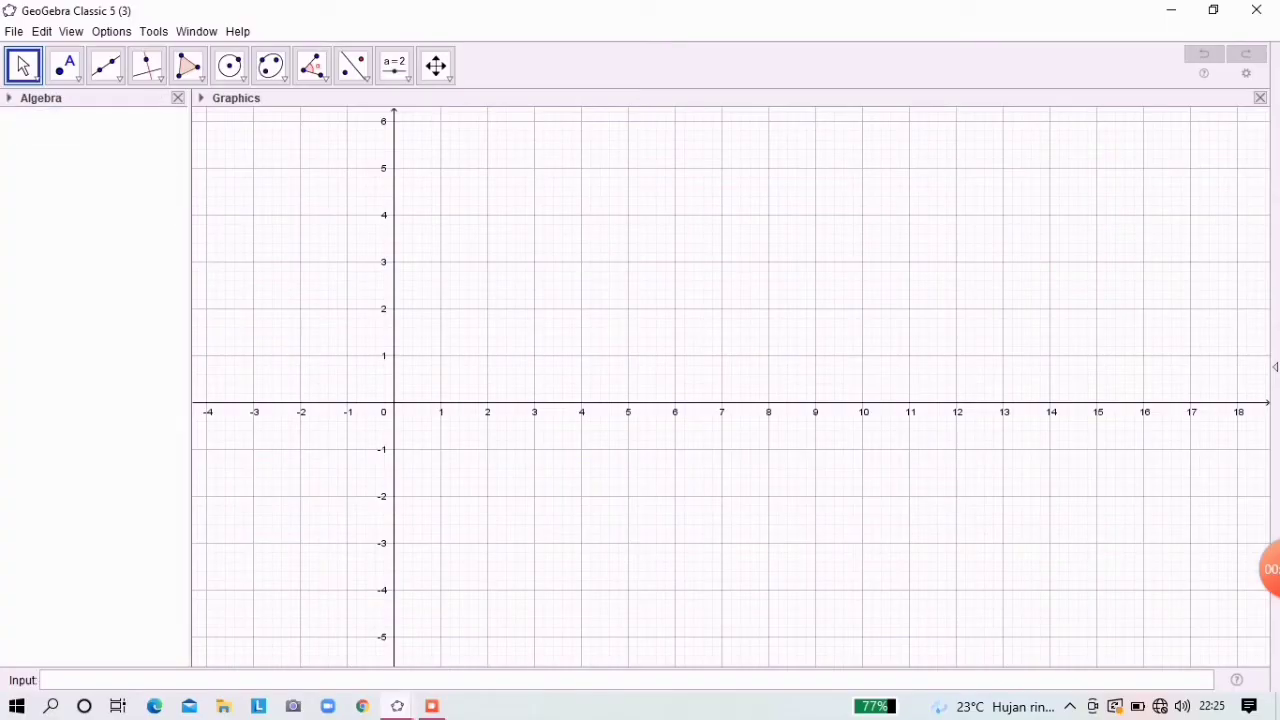
# Step: Plot the function x^2 in the blank window
pyautogui.click(44, 680)
pyautogui.write('x^2')
pyautogui.press('Return')
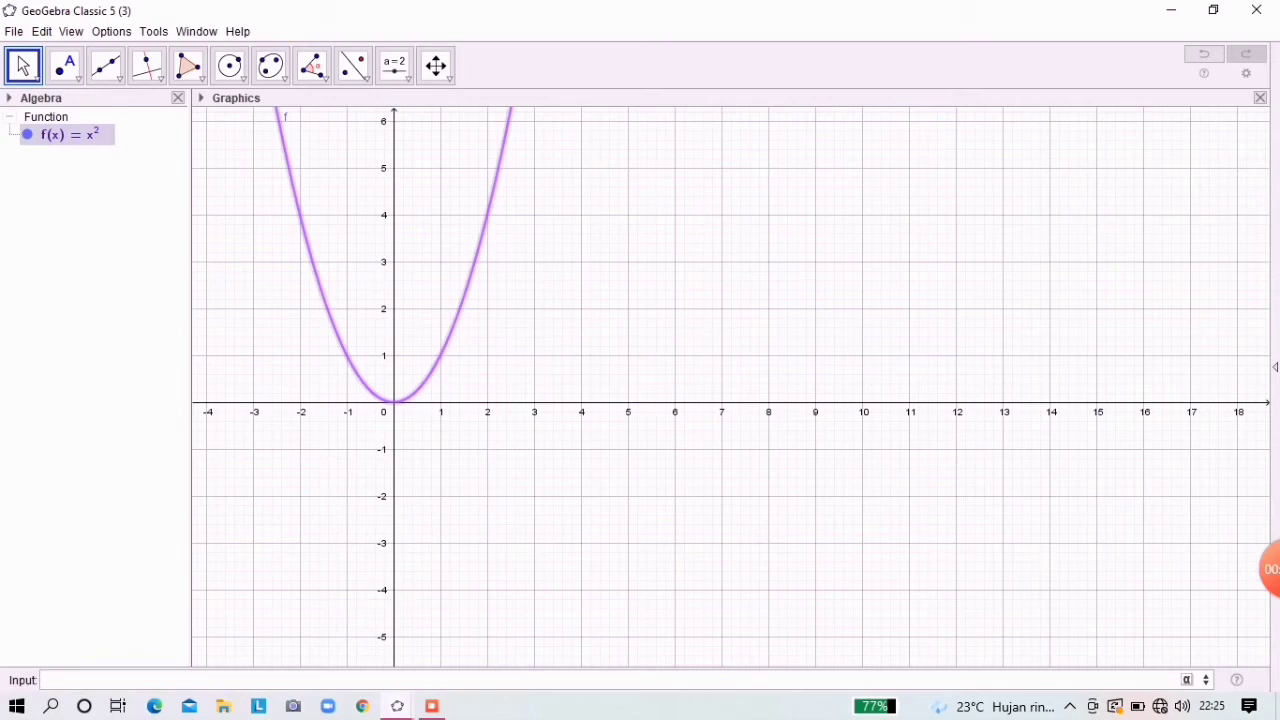
# Step: Create an angle slider named a from 0° to 360° with increment 15°, and move it to the upper part of the graph beside the parabola
pyautogui.click(396, 66)
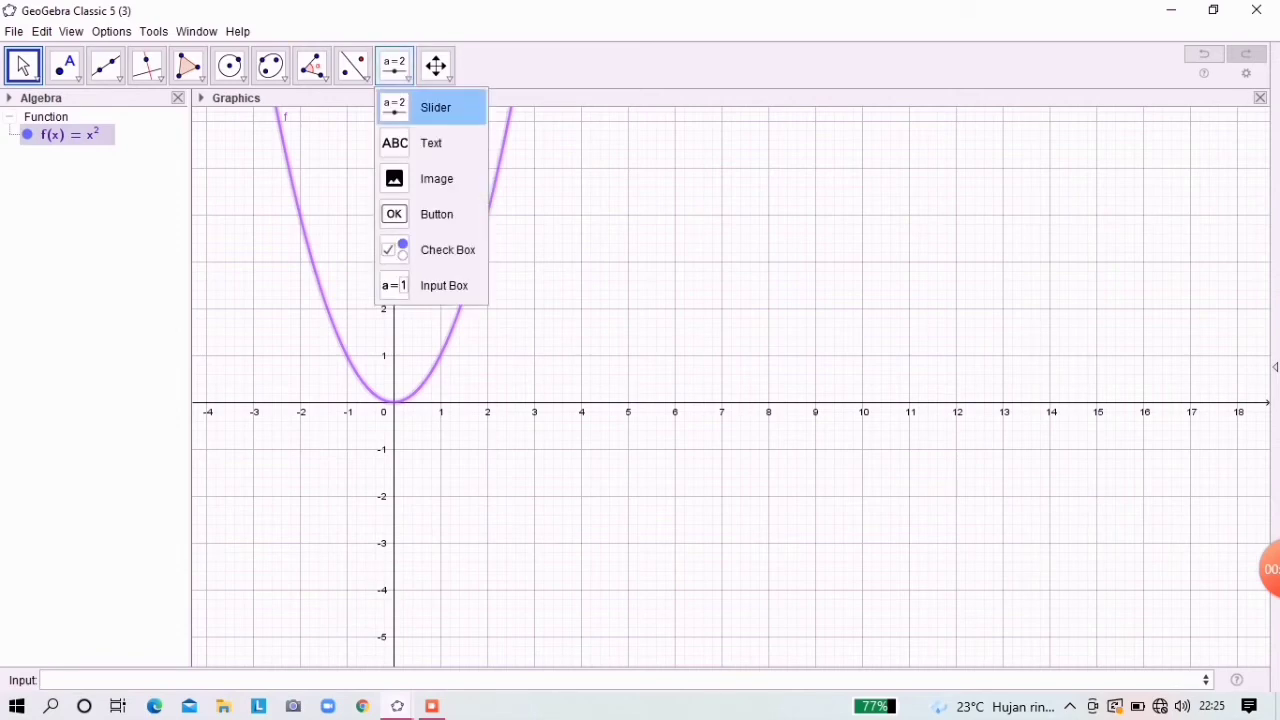
pyautogui.click(435, 107)
pyautogui.click(740, 333)
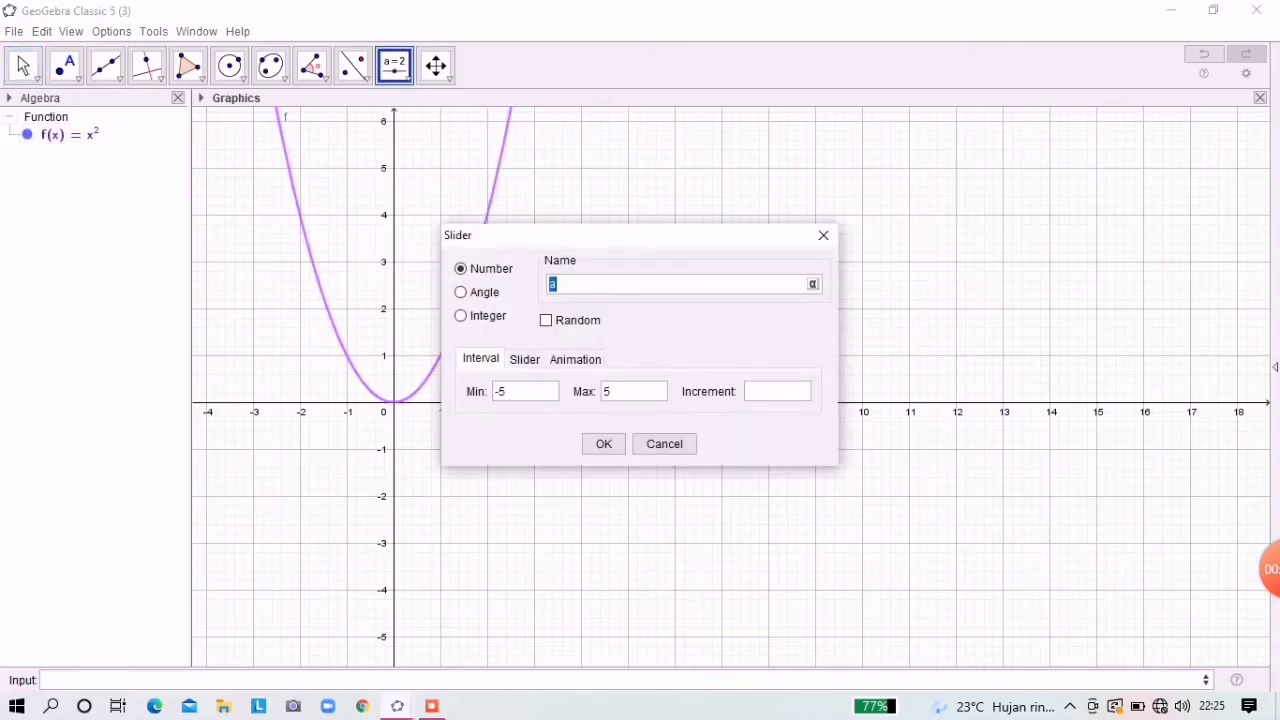
pyautogui.click(480, 292)
pyautogui.click(604, 284)
pyautogui.press('BackSpace')
pyautogui.write('a')
pyautogui.click(755, 391)
pyautogui.write('5')
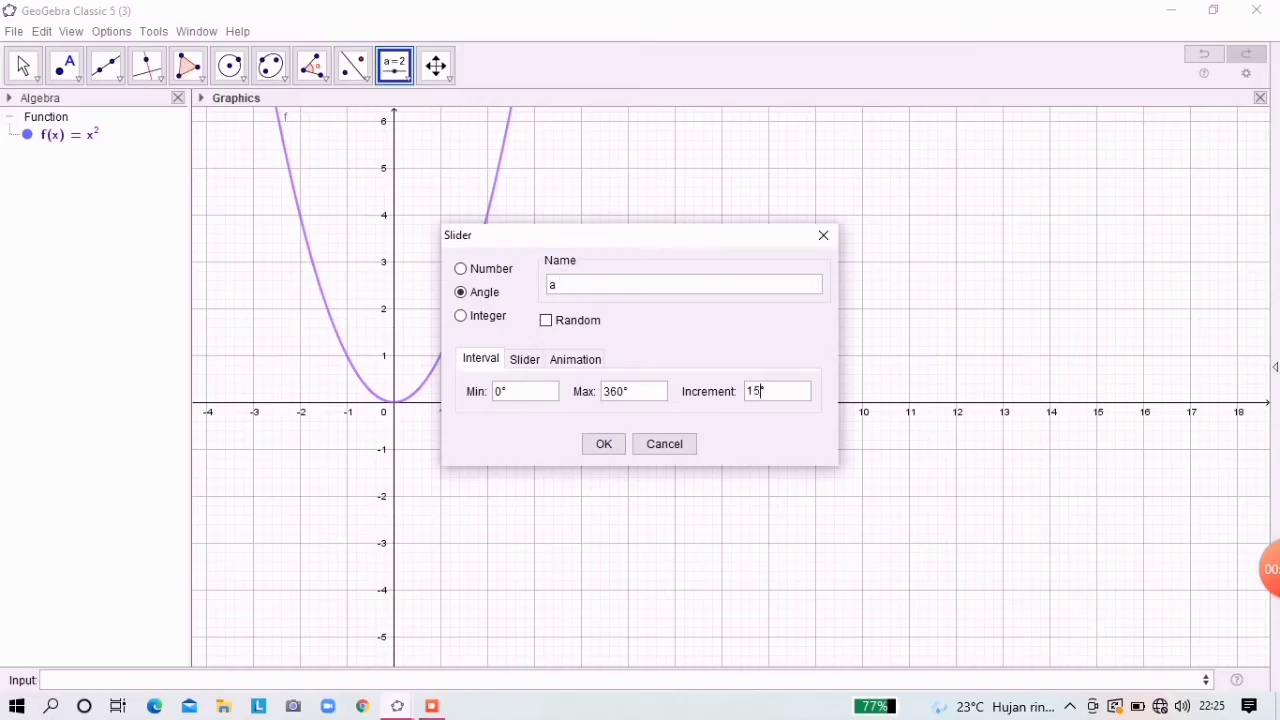
pyautogui.click(603, 444)
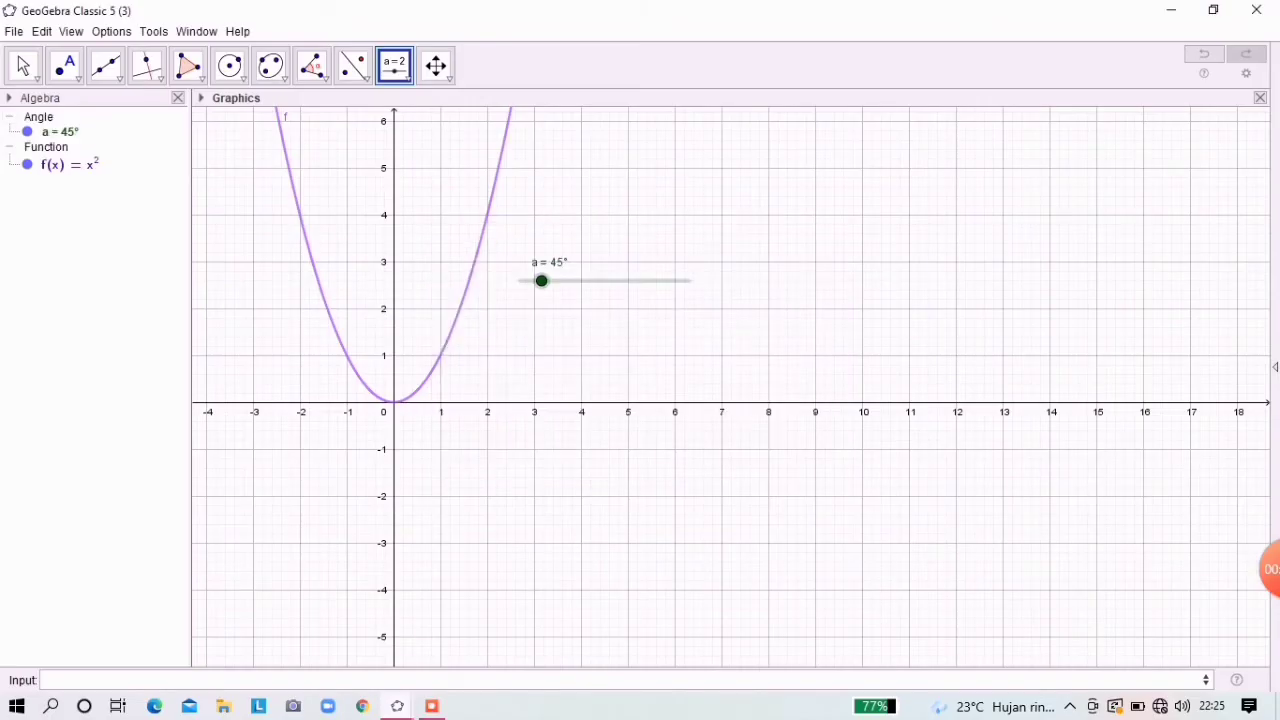
pyautogui.moveTo(541, 280); pyautogui.dragTo(557, 144)
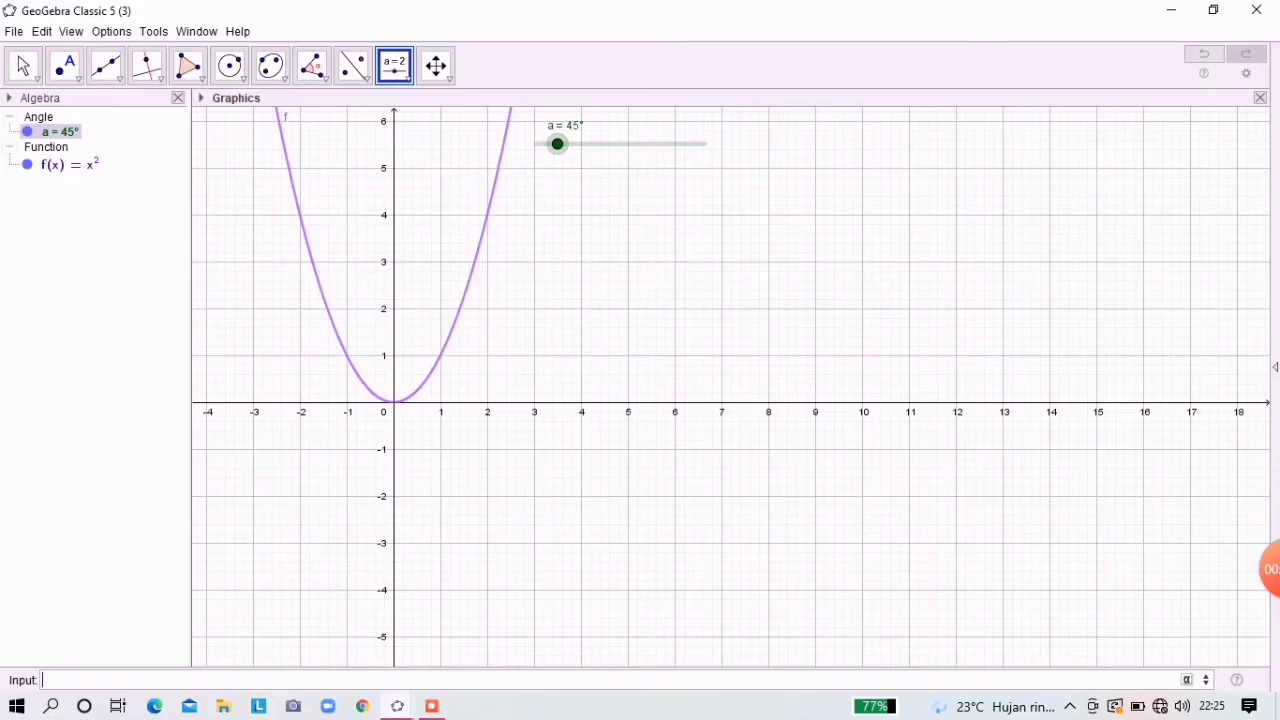
pyautogui.write('ref')
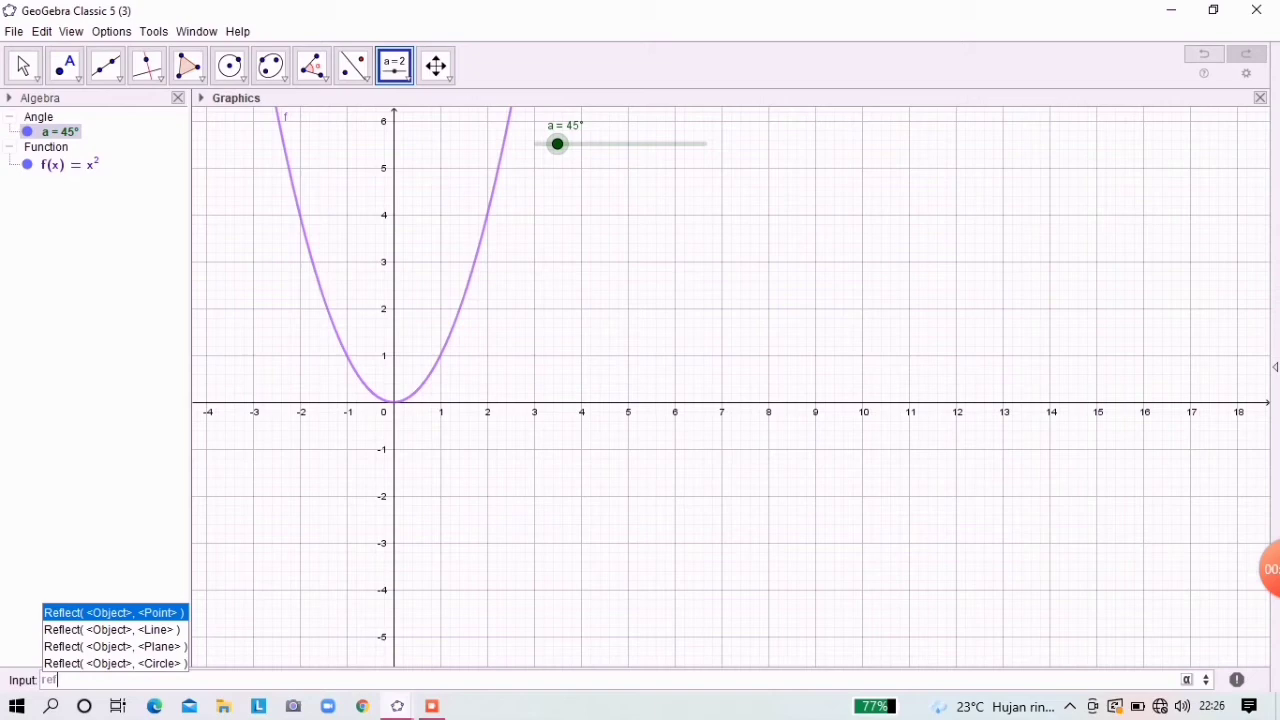
pyautogui.press('BackSpace')
pyautogui.press('BackSpace')
pyautogui.press('BackSpace')
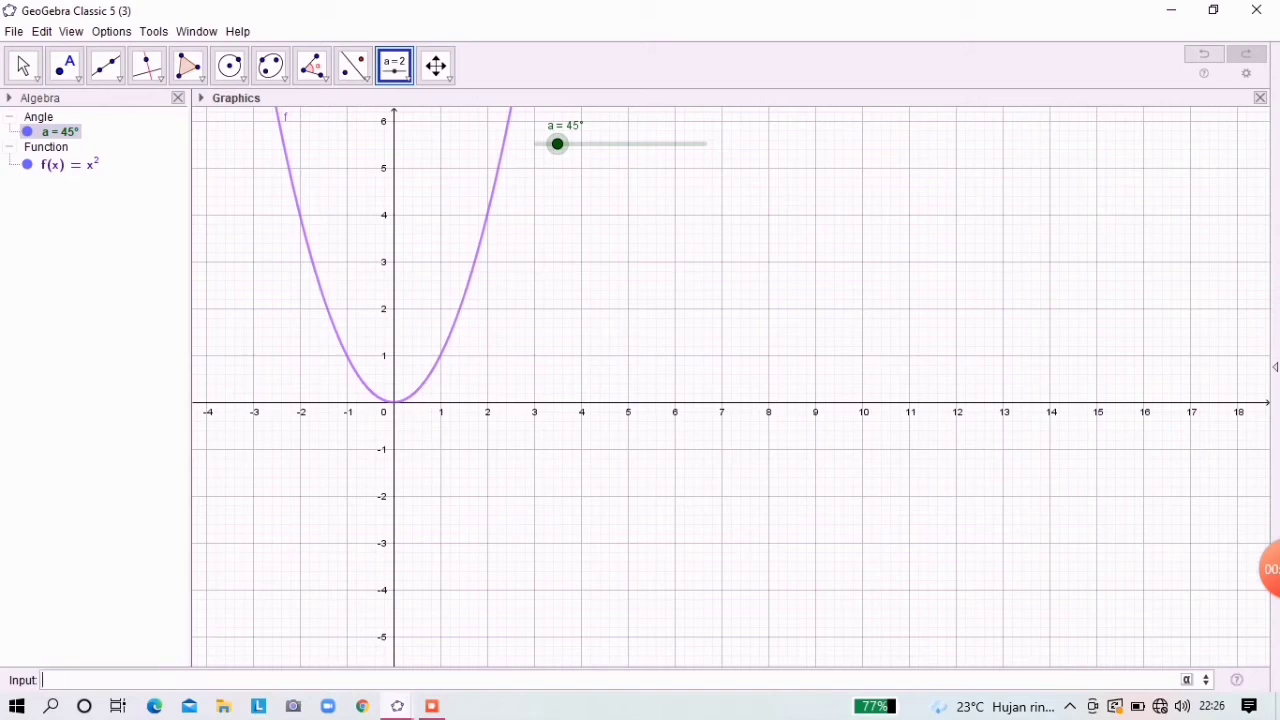
# Step: Rotate function f by the slider angle a using the Rotate command's object and angle form, and set slider a to 180°
pyautogui.write('rota')
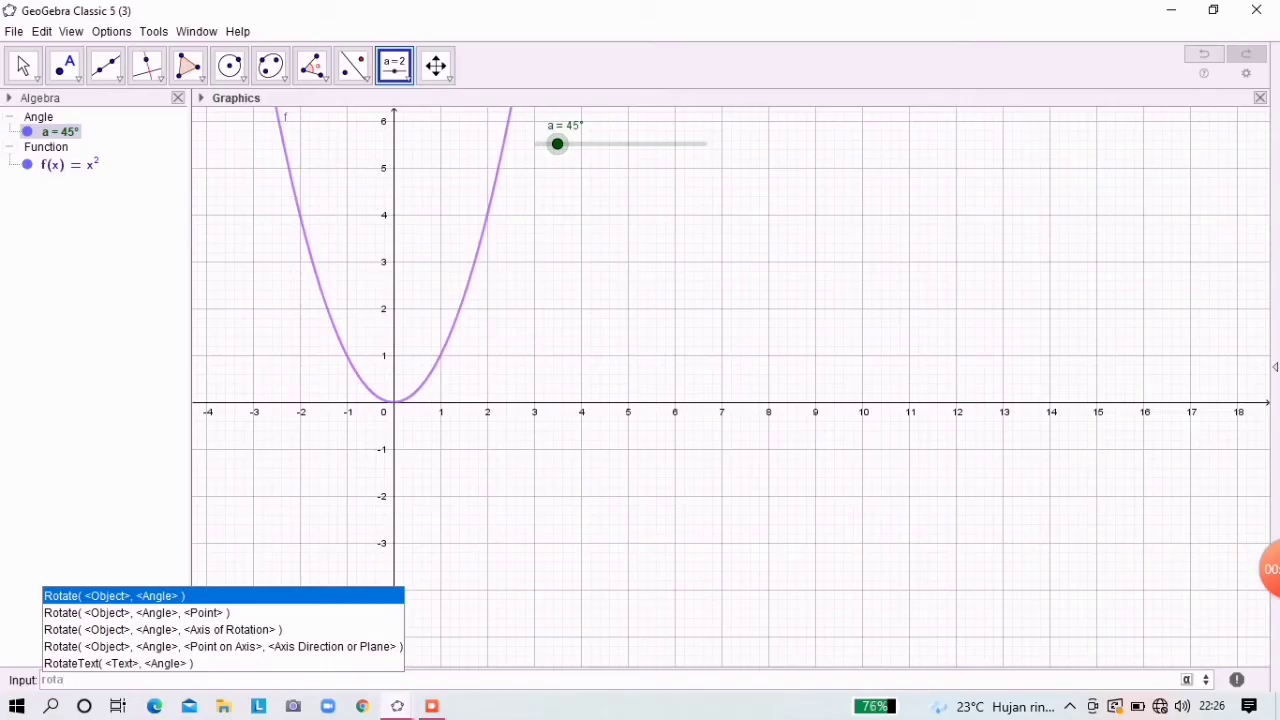
pyautogui.press('Return')
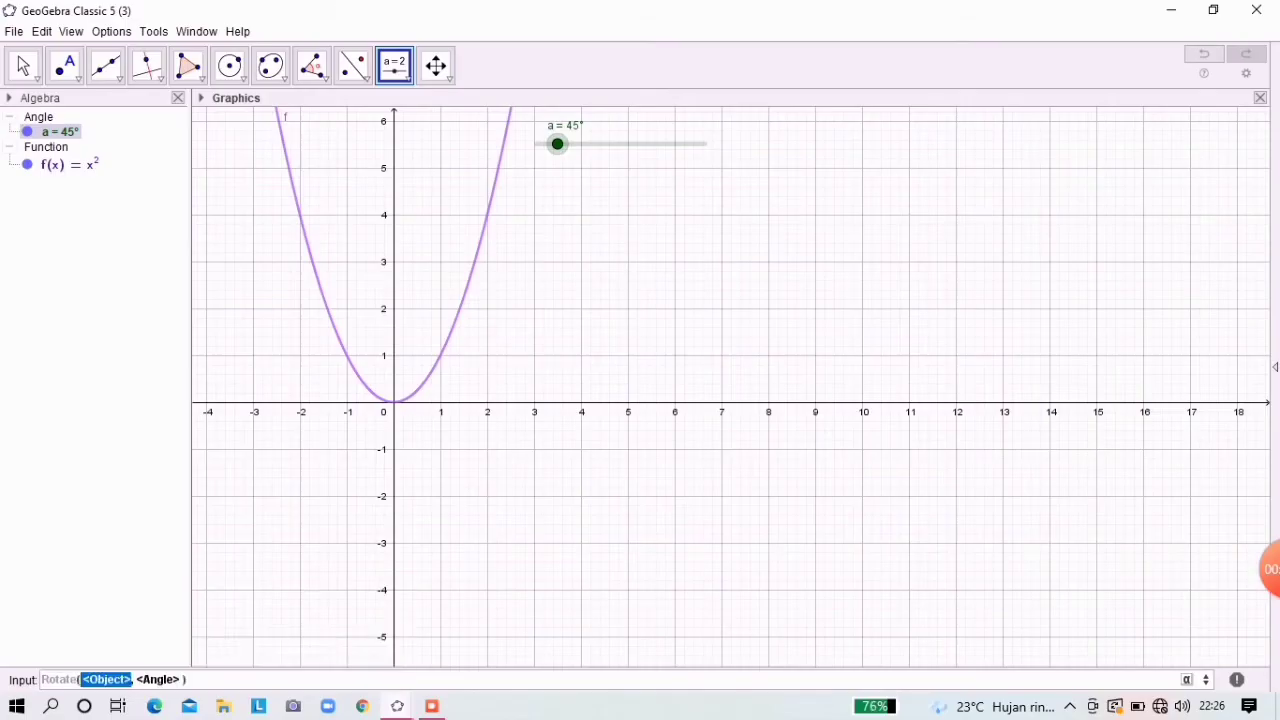
pyautogui.write('f')
pyautogui.press('Tab')
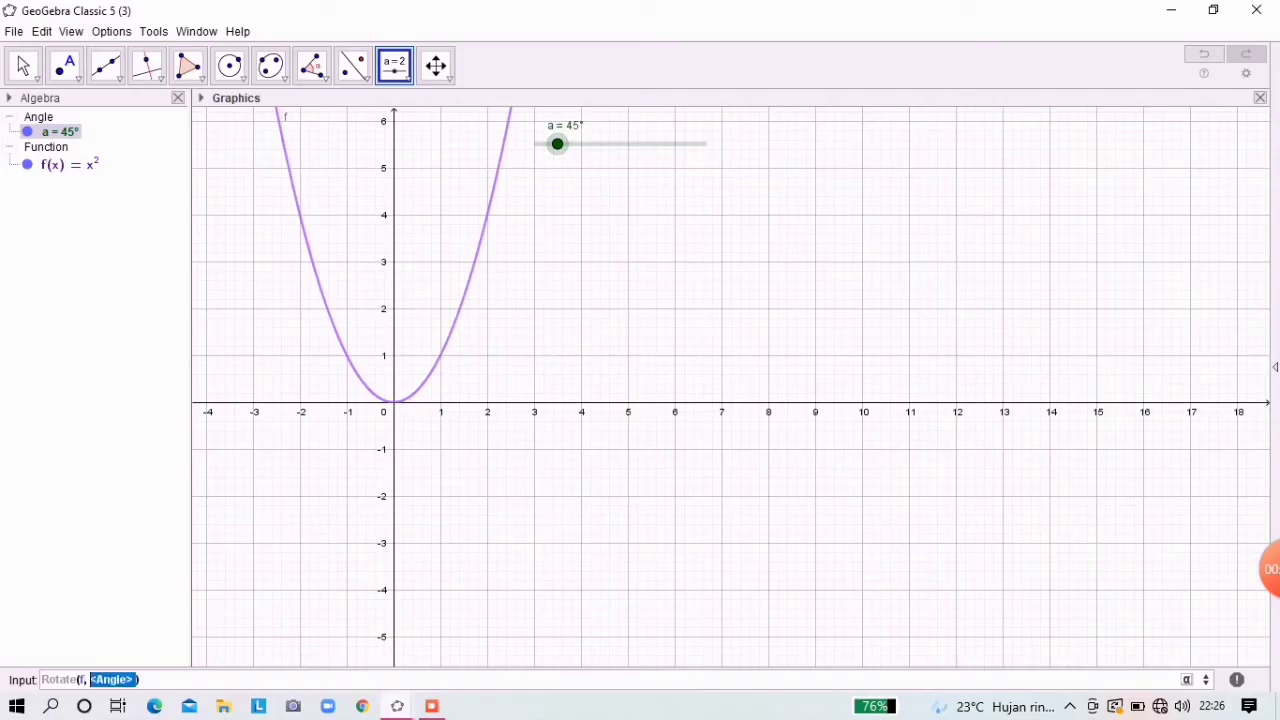
pyautogui.write('a')
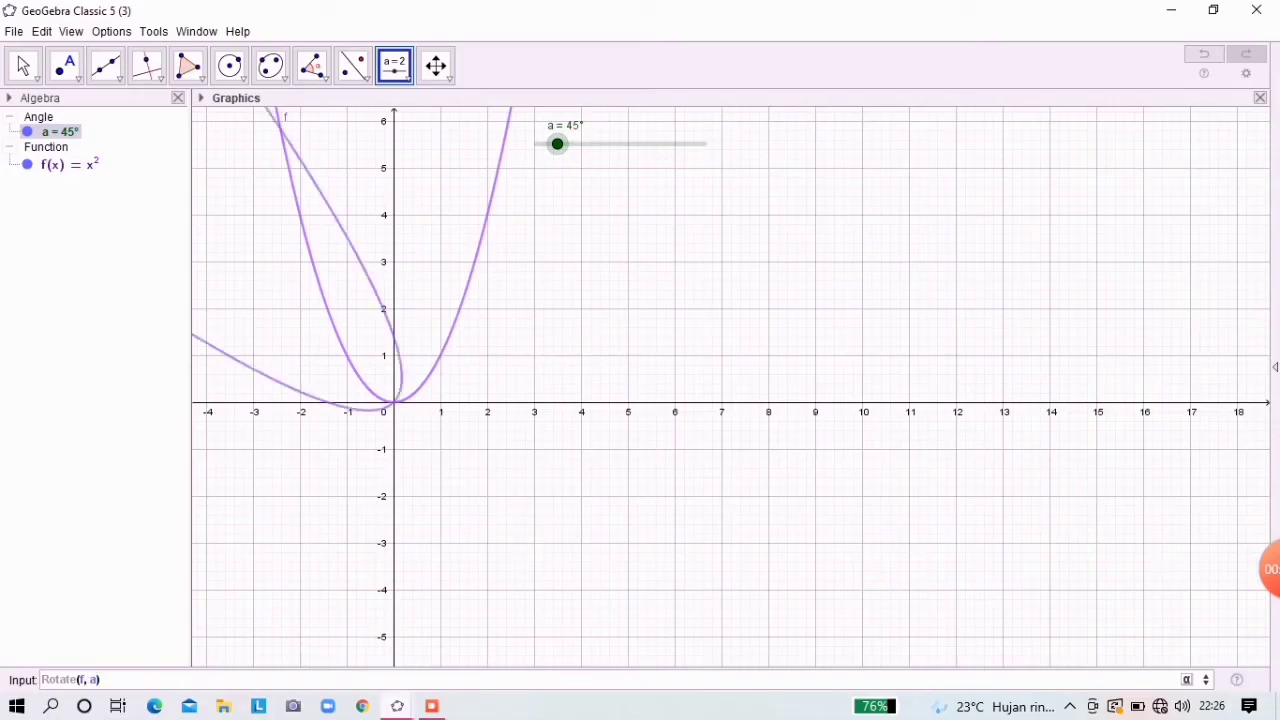
pyautogui.press('Return')
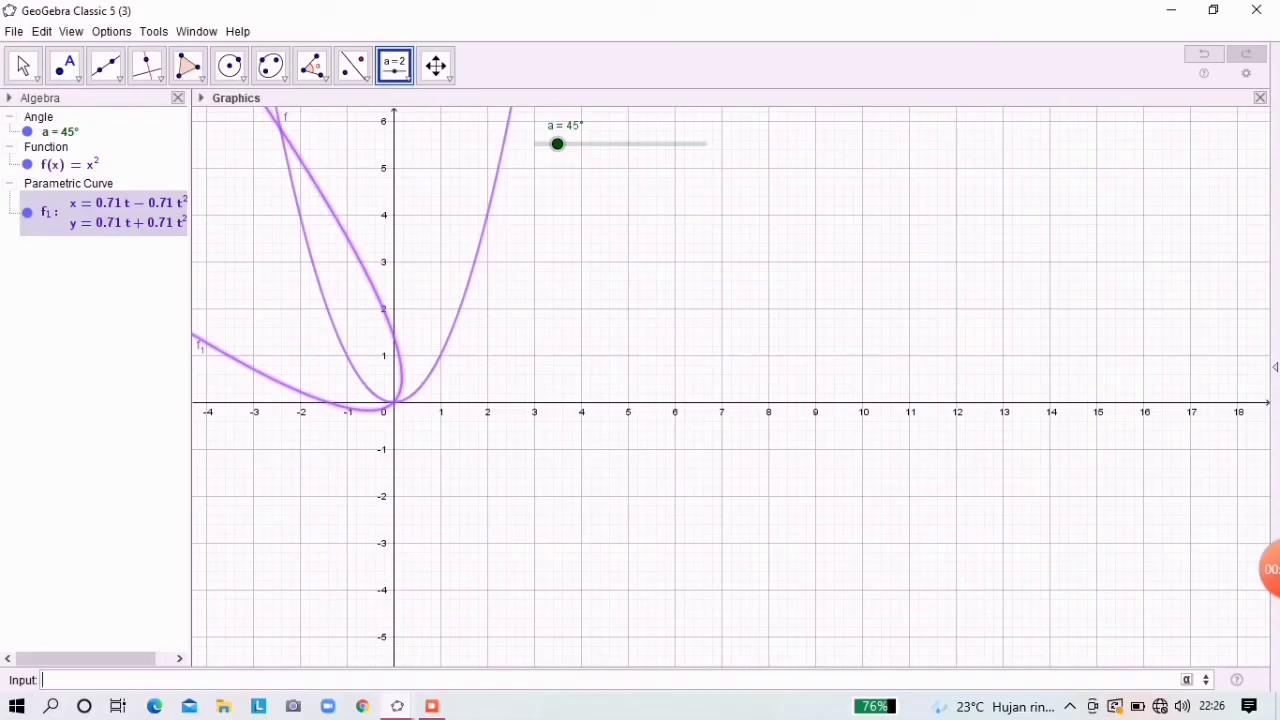
pyautogui.moveTo(192, 400); pyautogui.dragTo(232, 400)
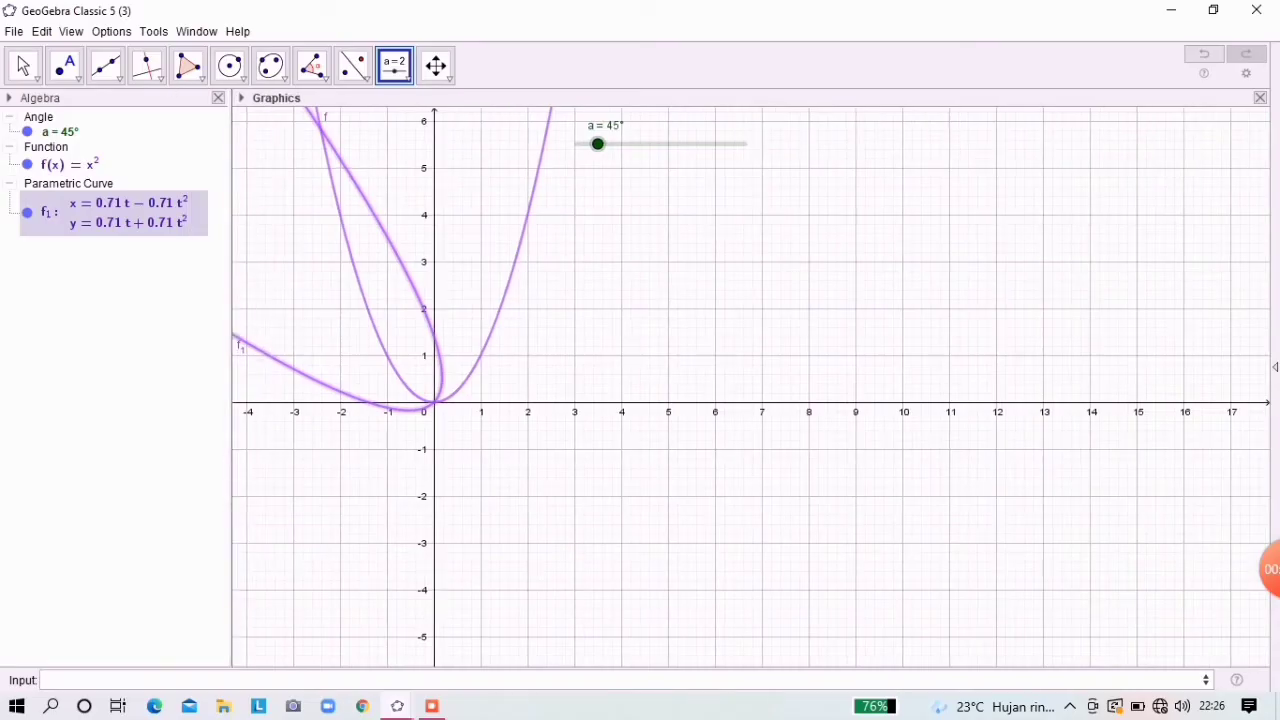
pyautogui.moveTo(597, 143); pyautogui.dragTo(661, 143)
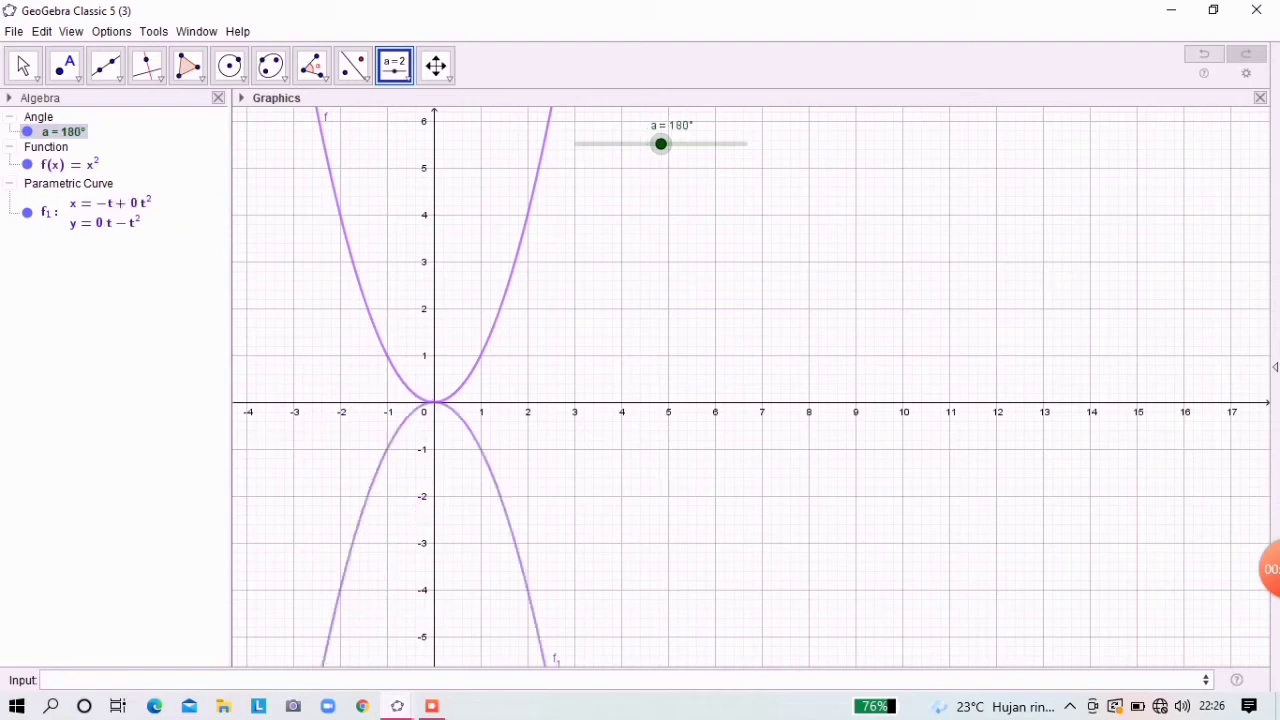
# Step: Rotate function f by the fixed angle π using the Rotate command's object and angle form
pyautogui.click(140, 680)
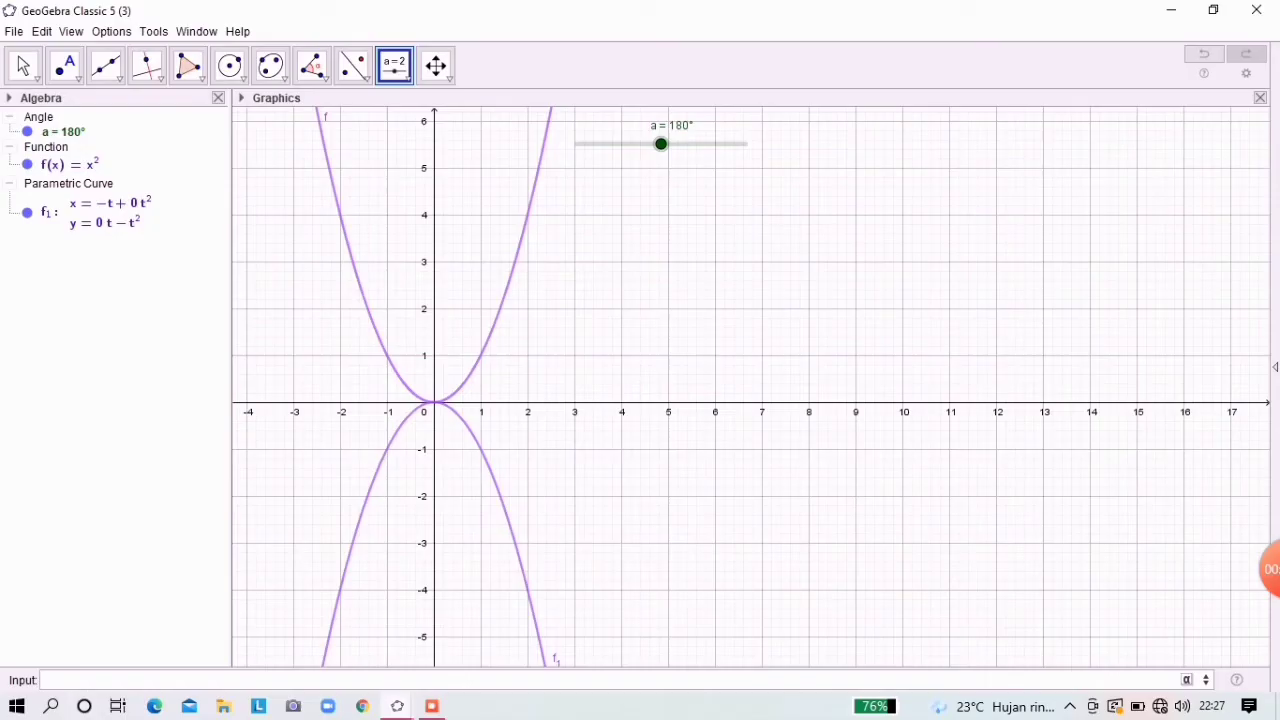
pyautogui.write('rotate')
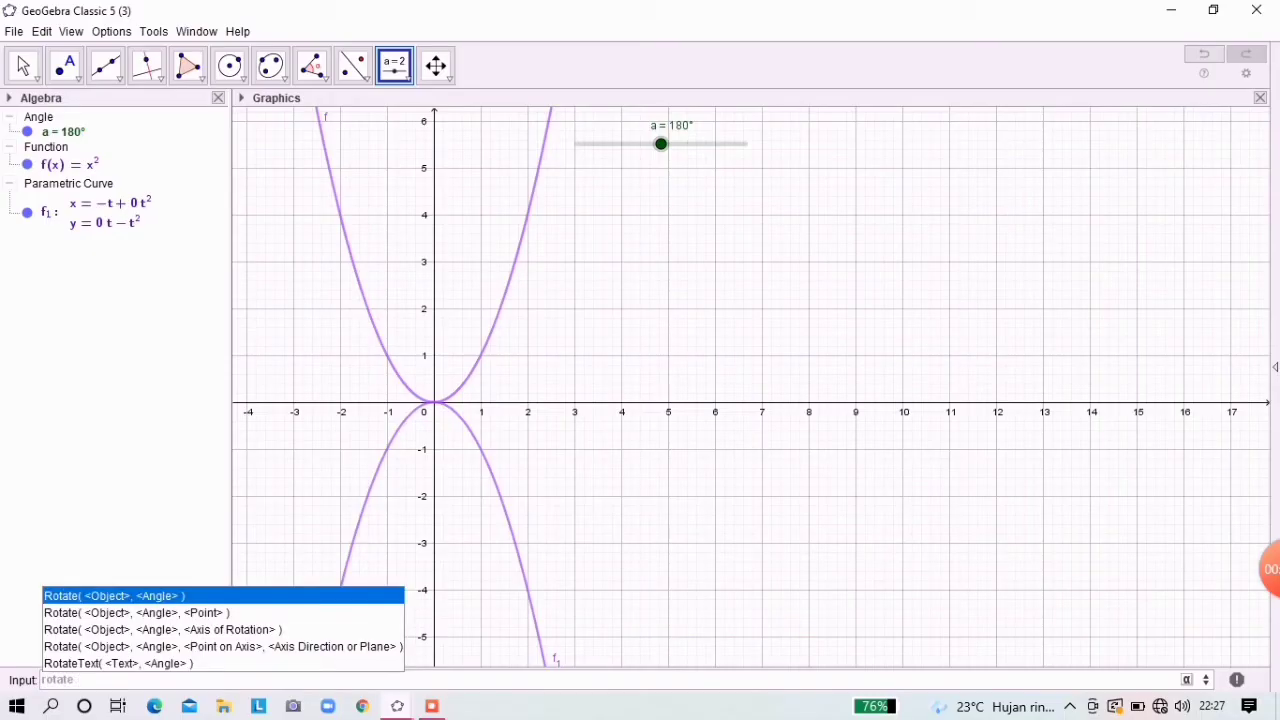
pyautogui.press('Return')
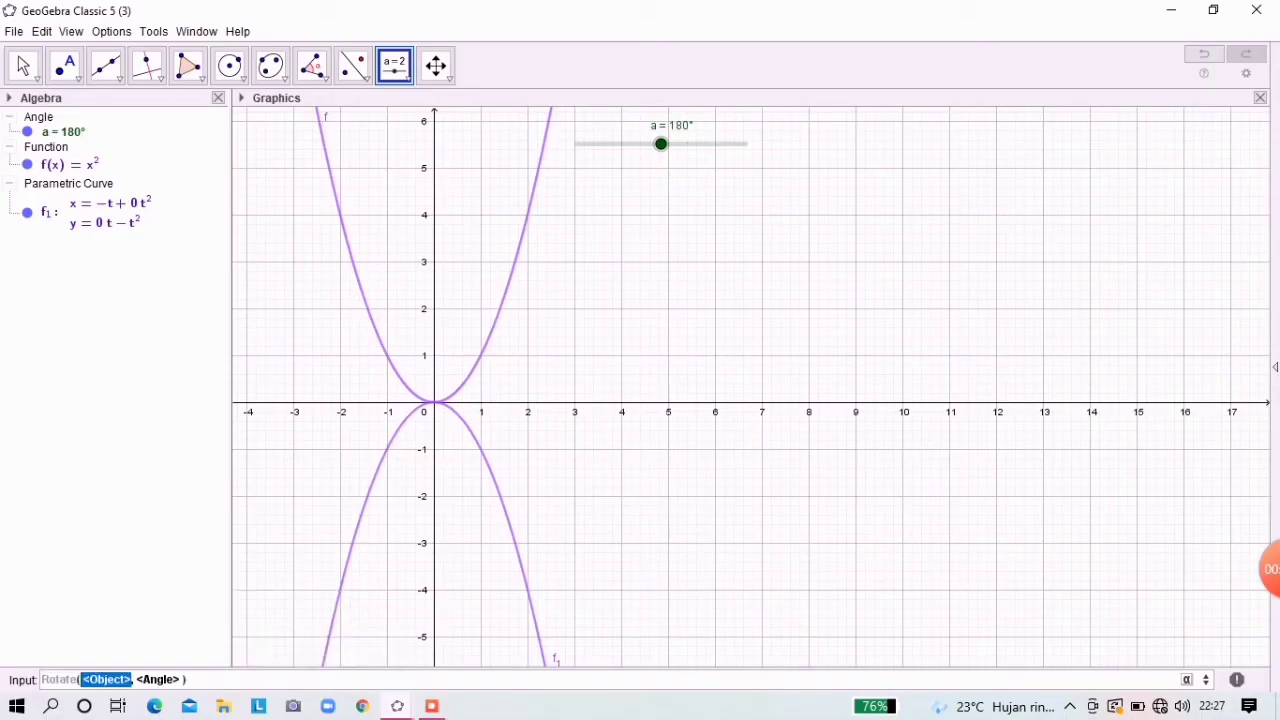
pyautogui.write('f')
pyautogui.press('Tab')
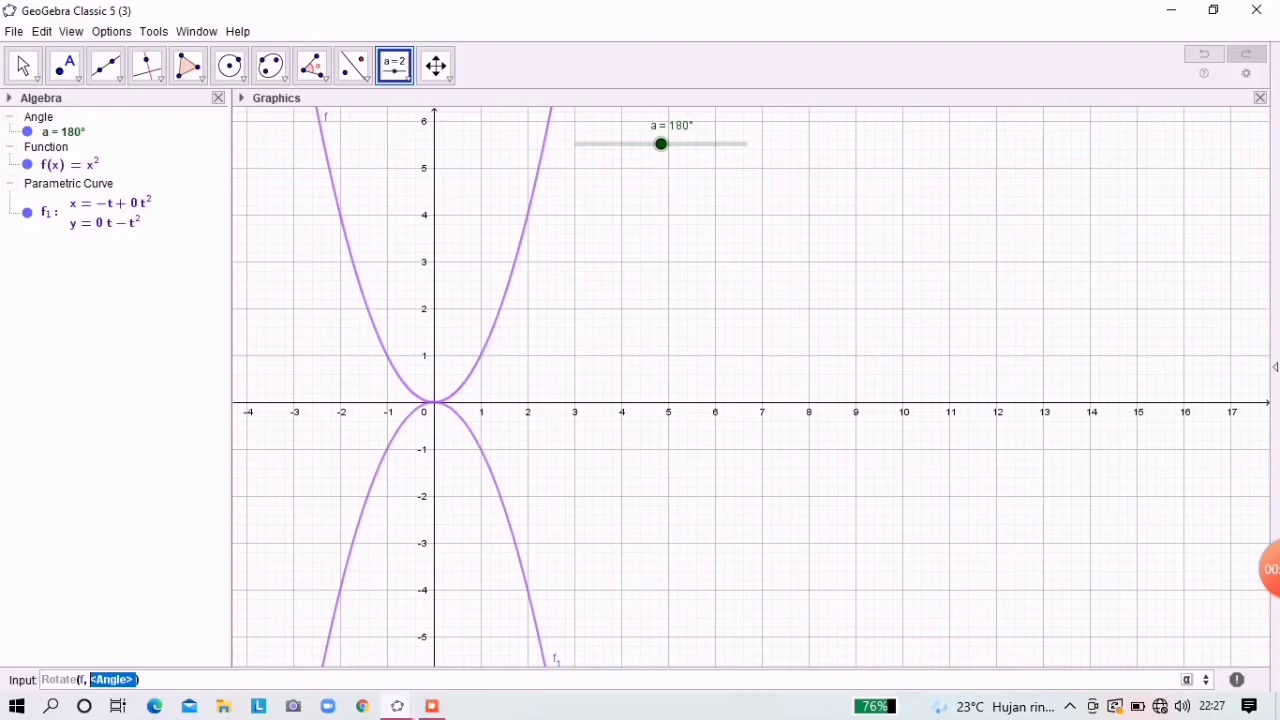
pyautogui.click(1187, 679)
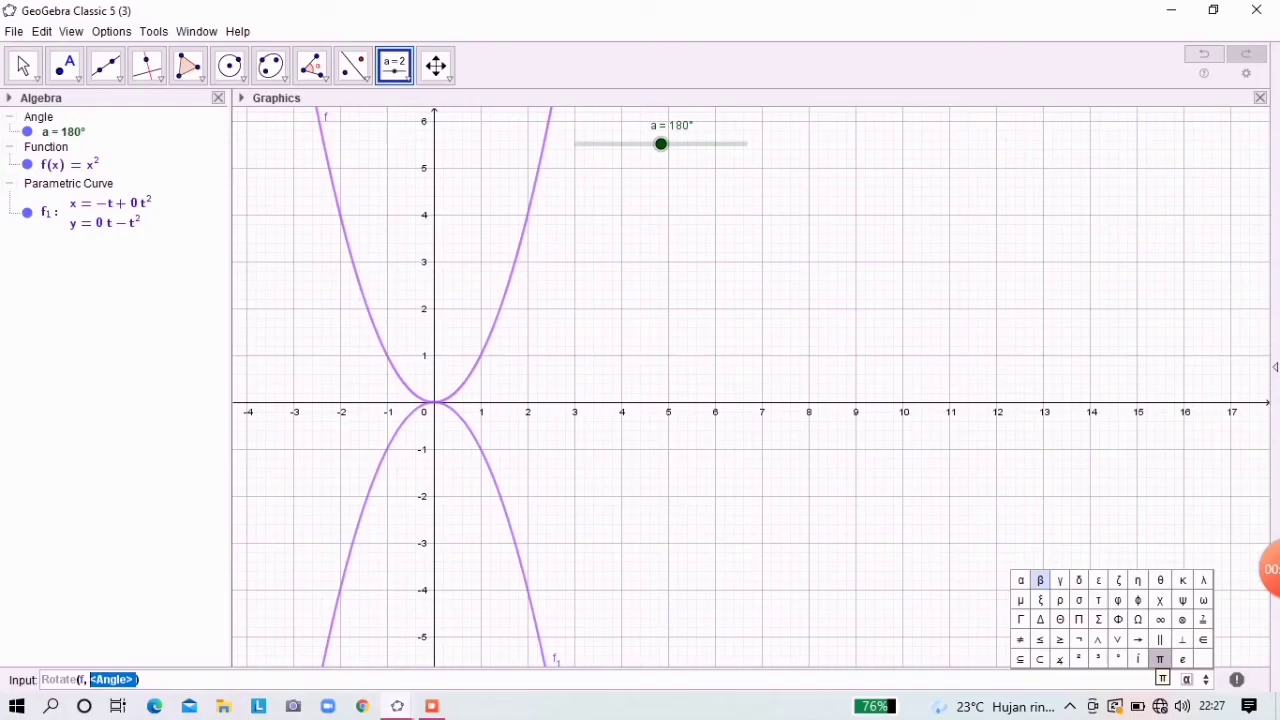
pyautogui.click(1160, 659)
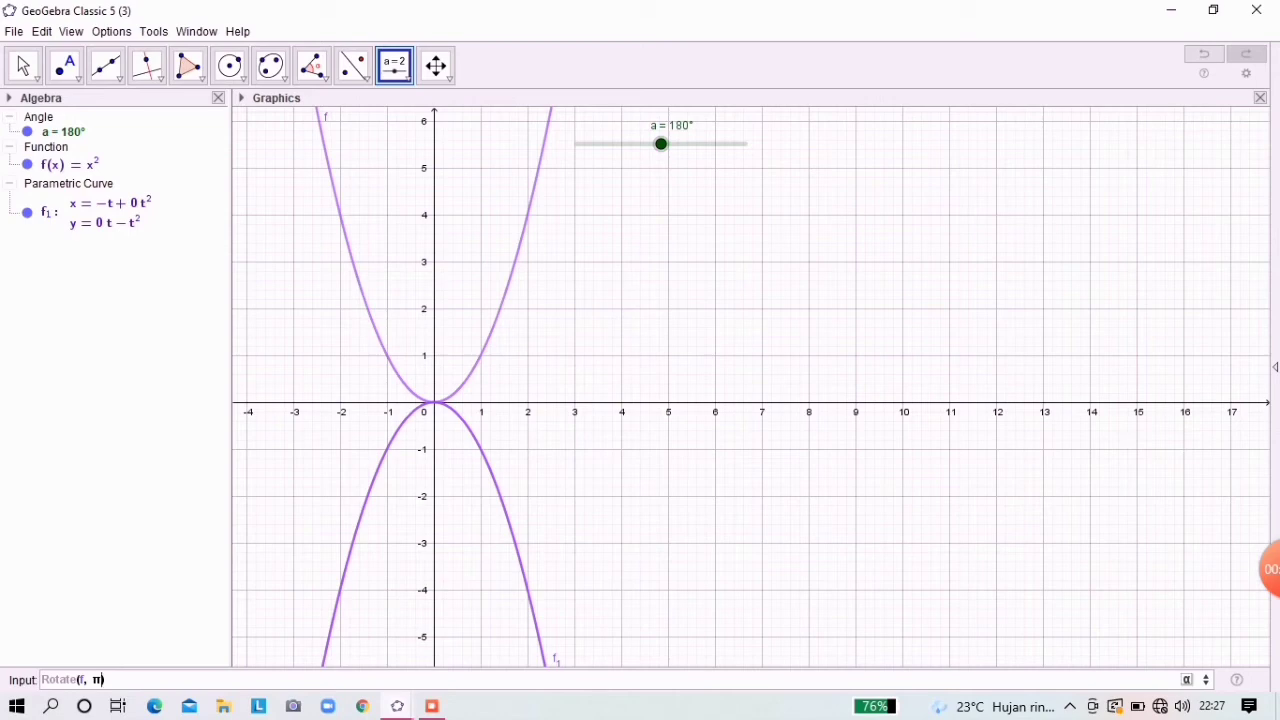
pyautogui.press('Return')
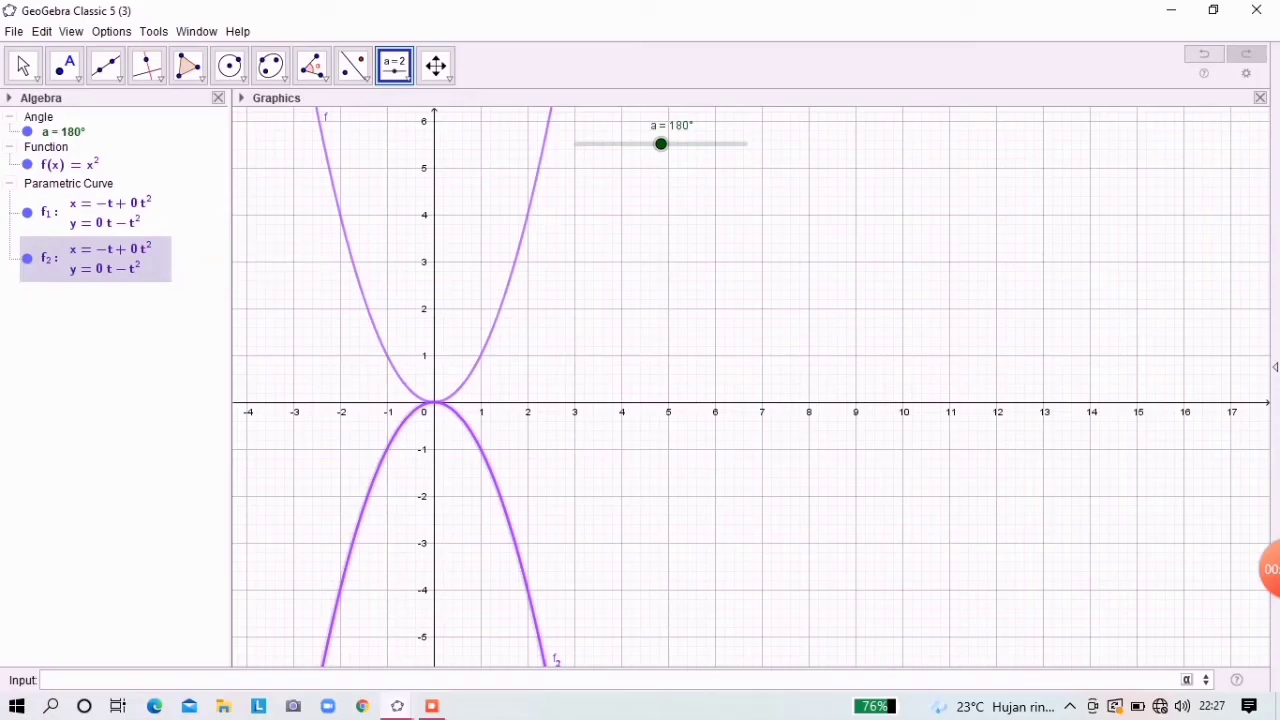
# Step: Set slider a to 270° and place a point on the original parabola f at (-1, 1)
pyautogui.moveTo(661, 144); pyautogui.dragTo(703, 144)
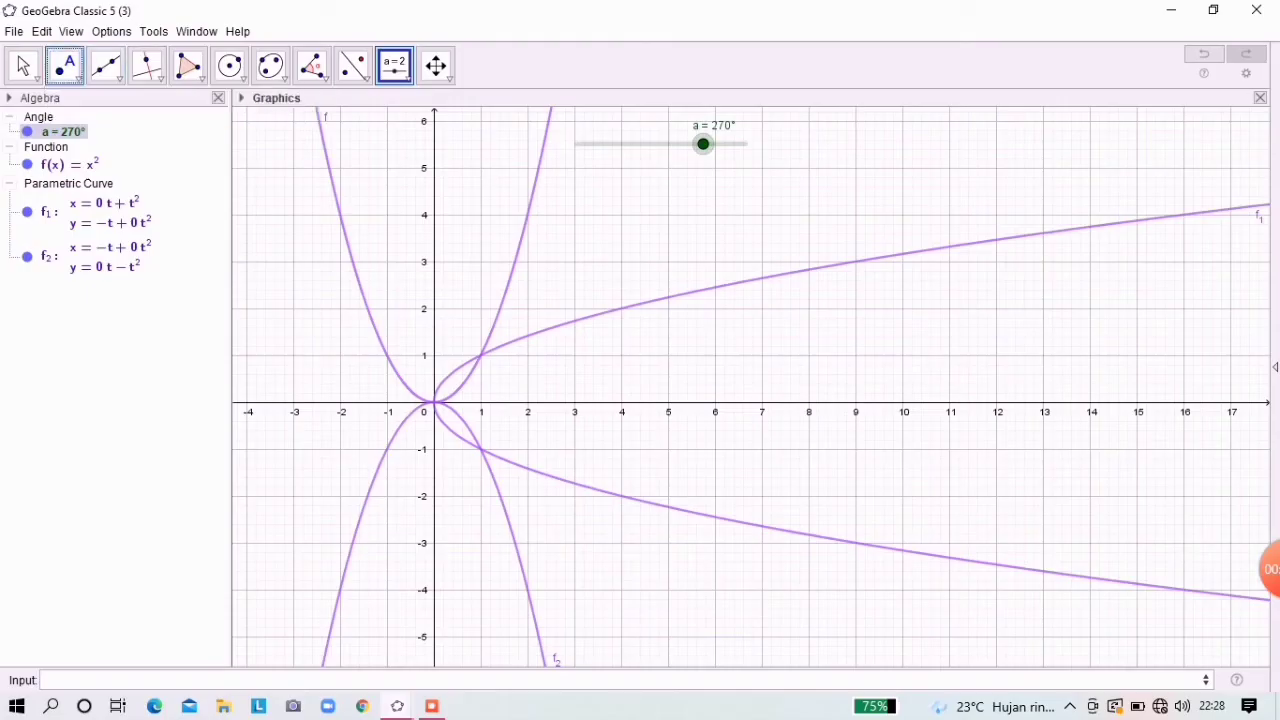
pyautogui.click(65, 66)
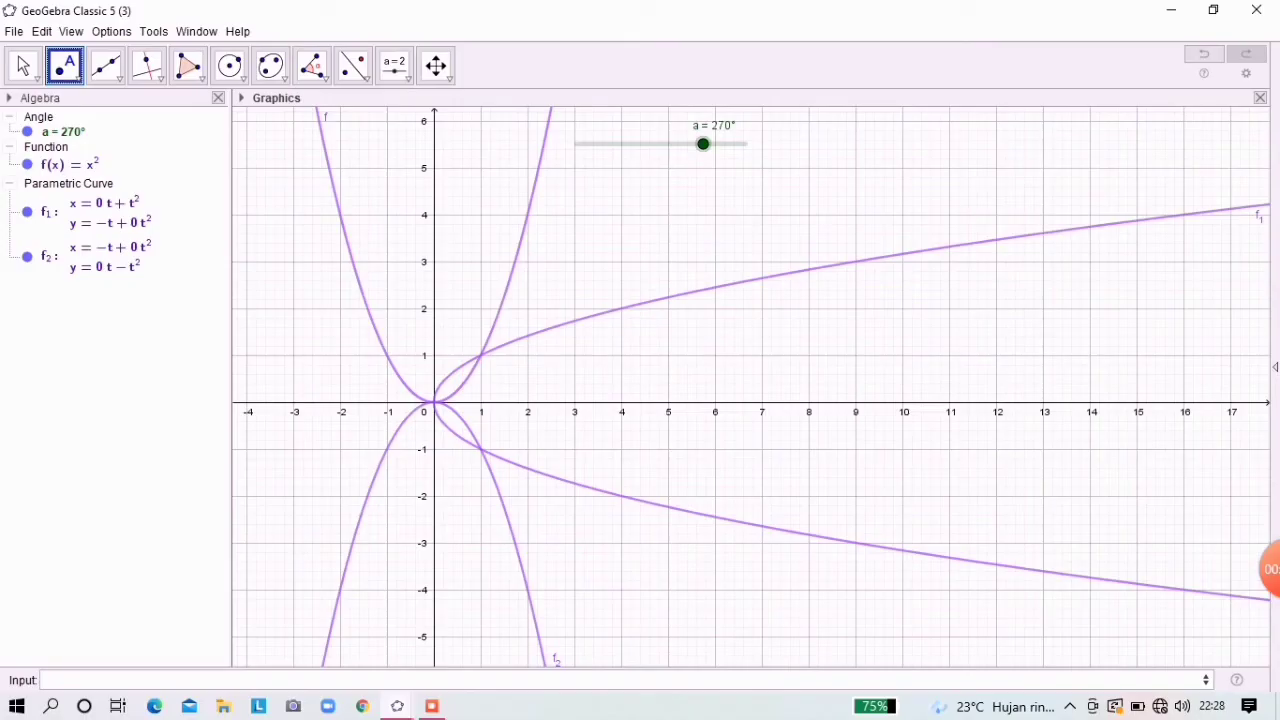
pyautogui.click(387, 355)
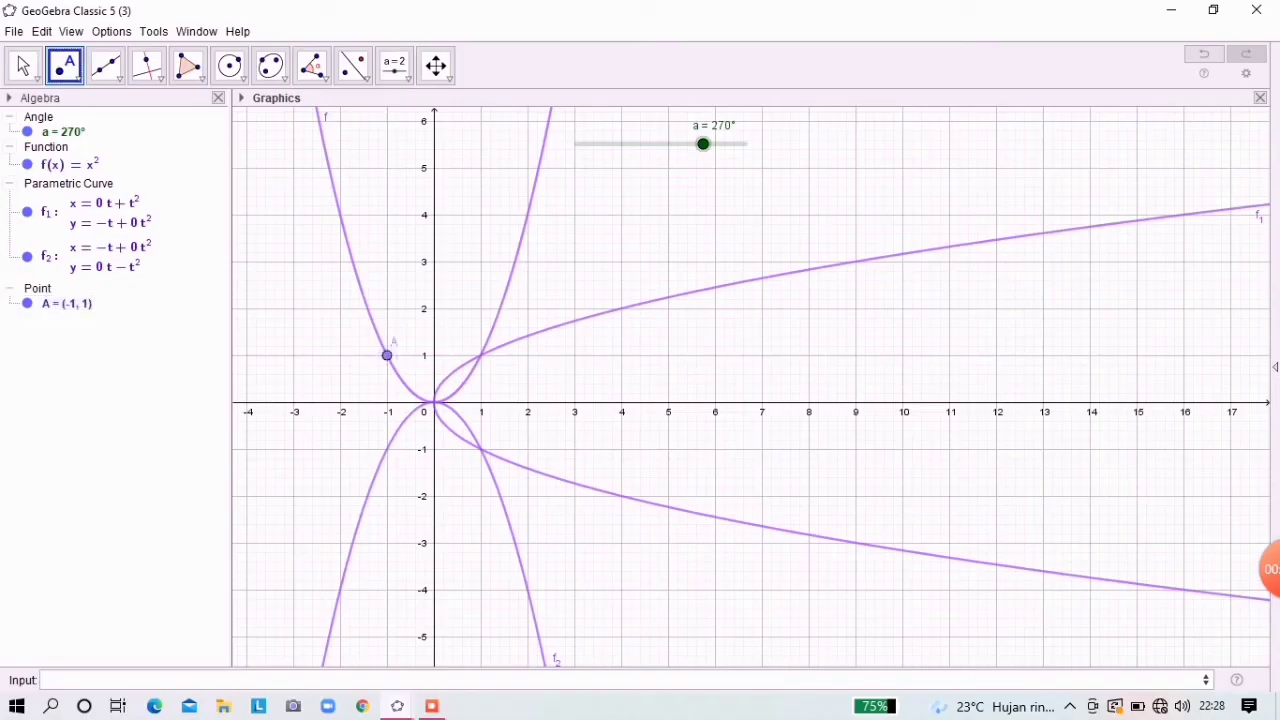
pyautogui.click(240, 680)
pyautogui.write('rotate')
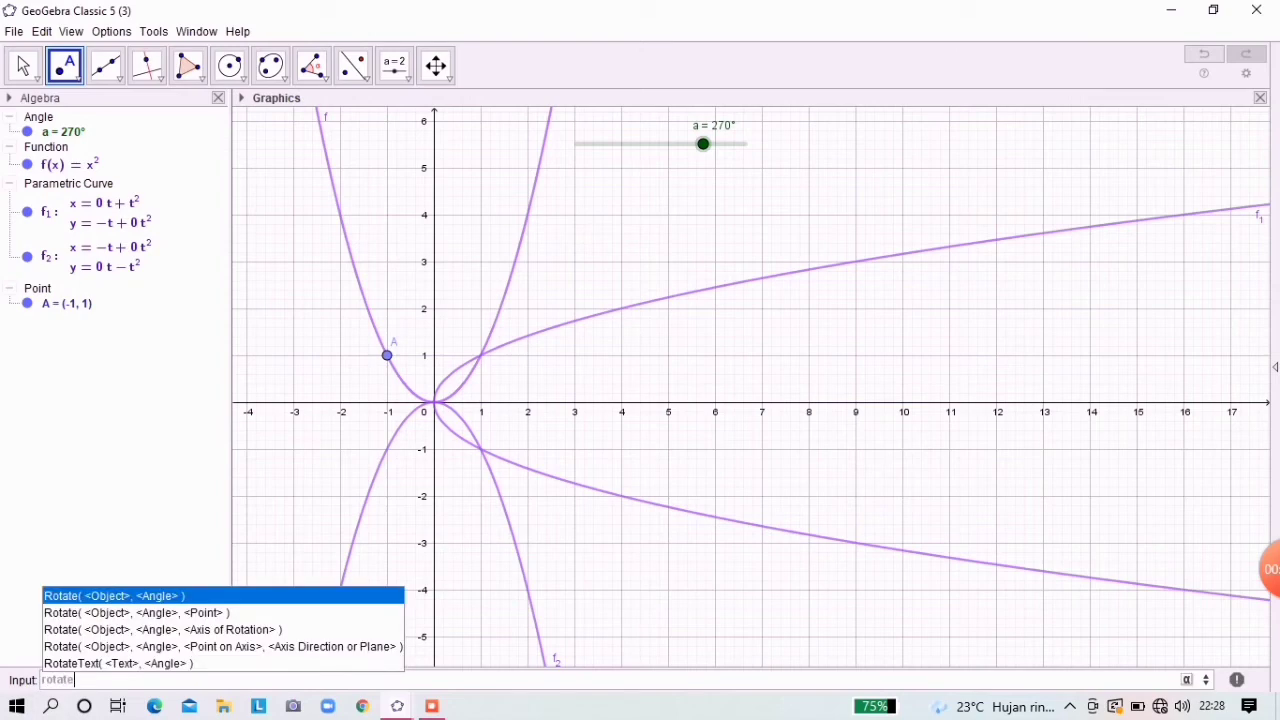
pyautogui.press('Down')
pyautogui.press('Down')
pyautogui.press('Return')
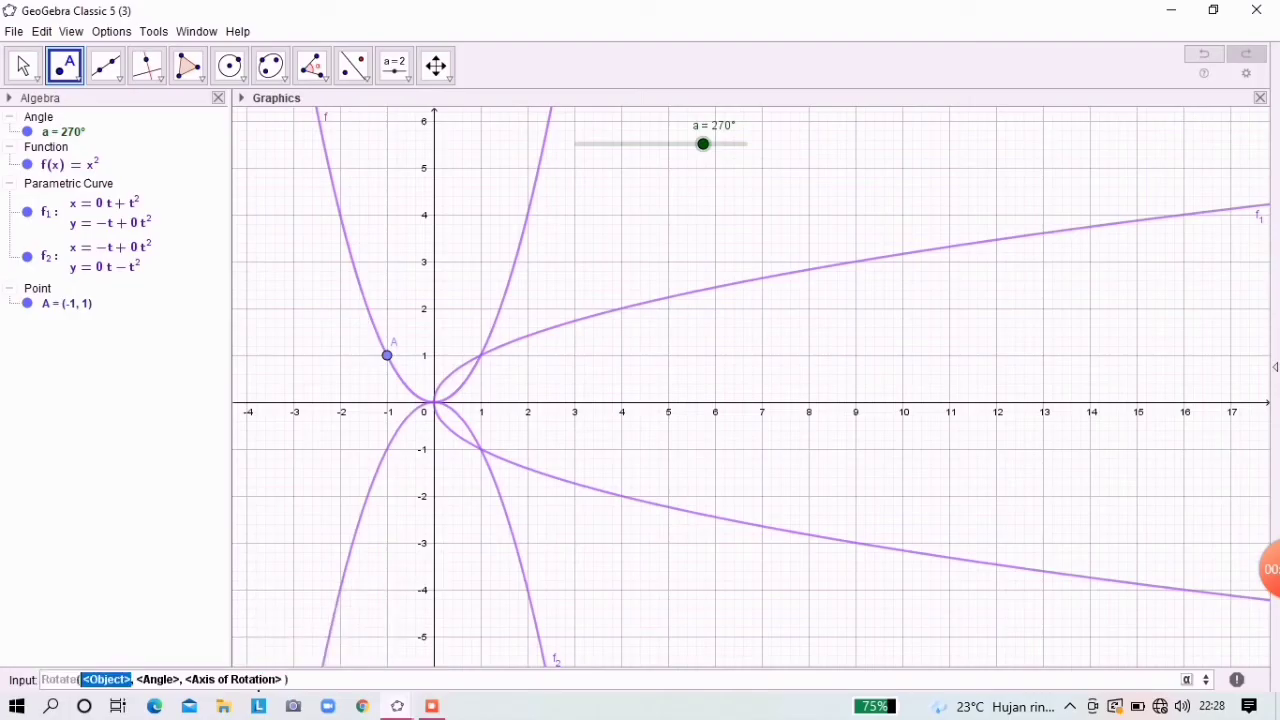
pyautogui.hotkey('ctrl', 'a')
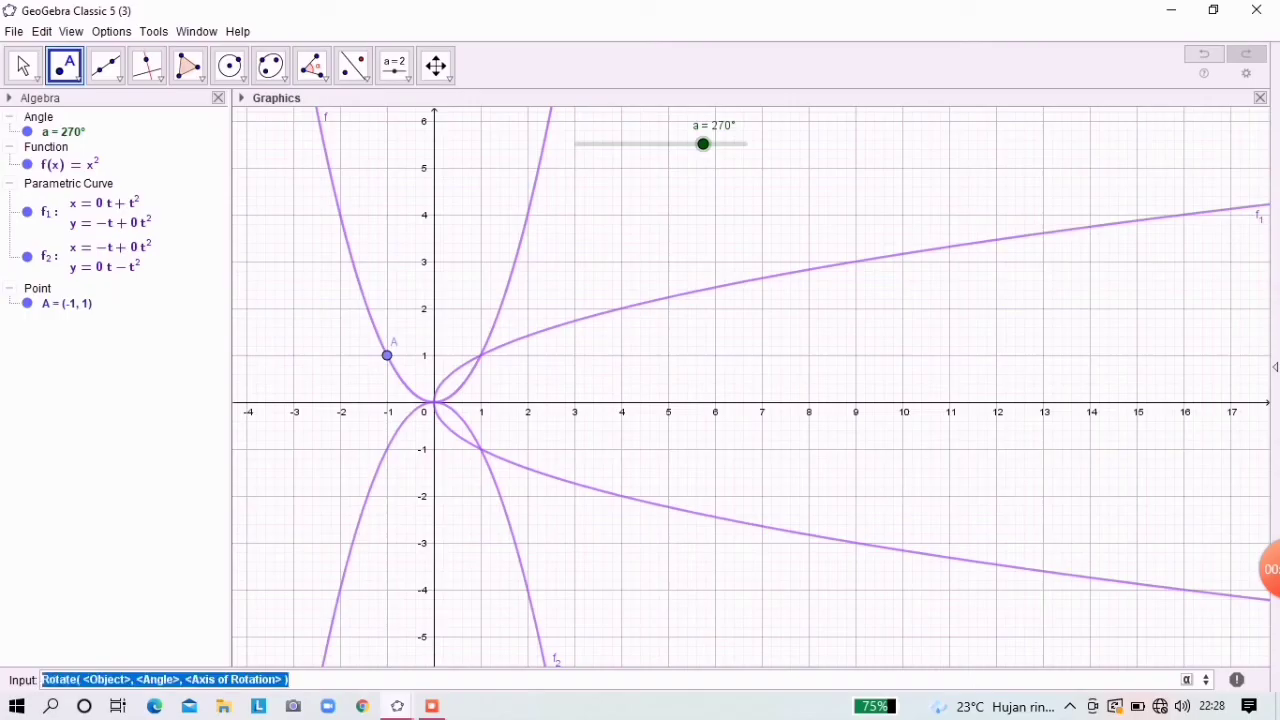
pyautogui.press('BackSpace')
# Step: Rotate function f by the slider angle a about point A using the Rotate command's object, angle and point form
pyautogui.write('ro')
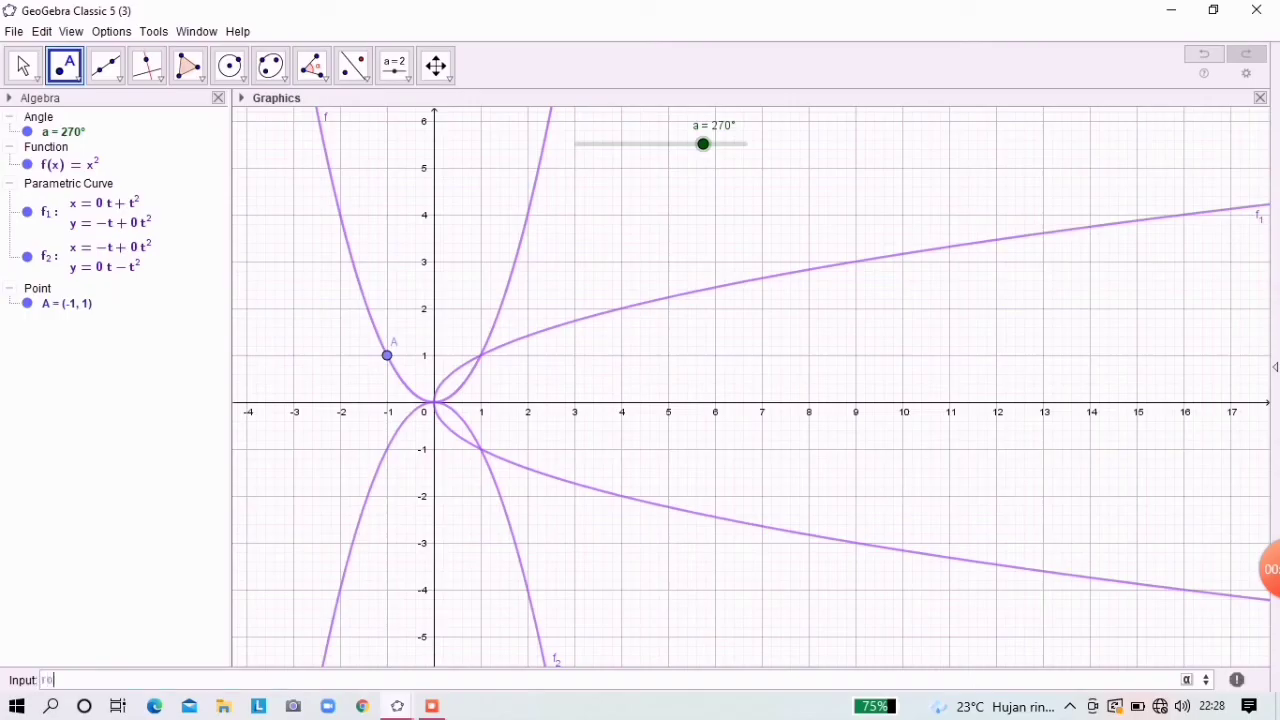
pyautogui.write('tat')
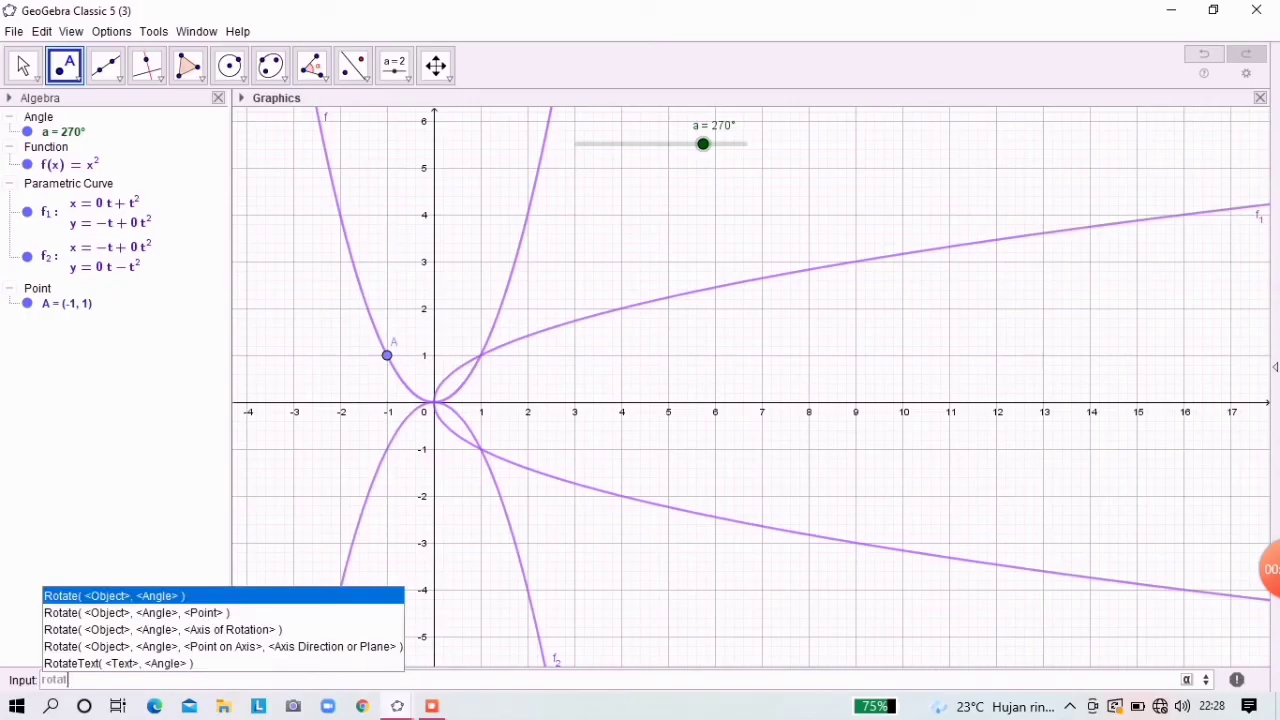
pyautogui.press('Down')
pyautogui.press('Return')
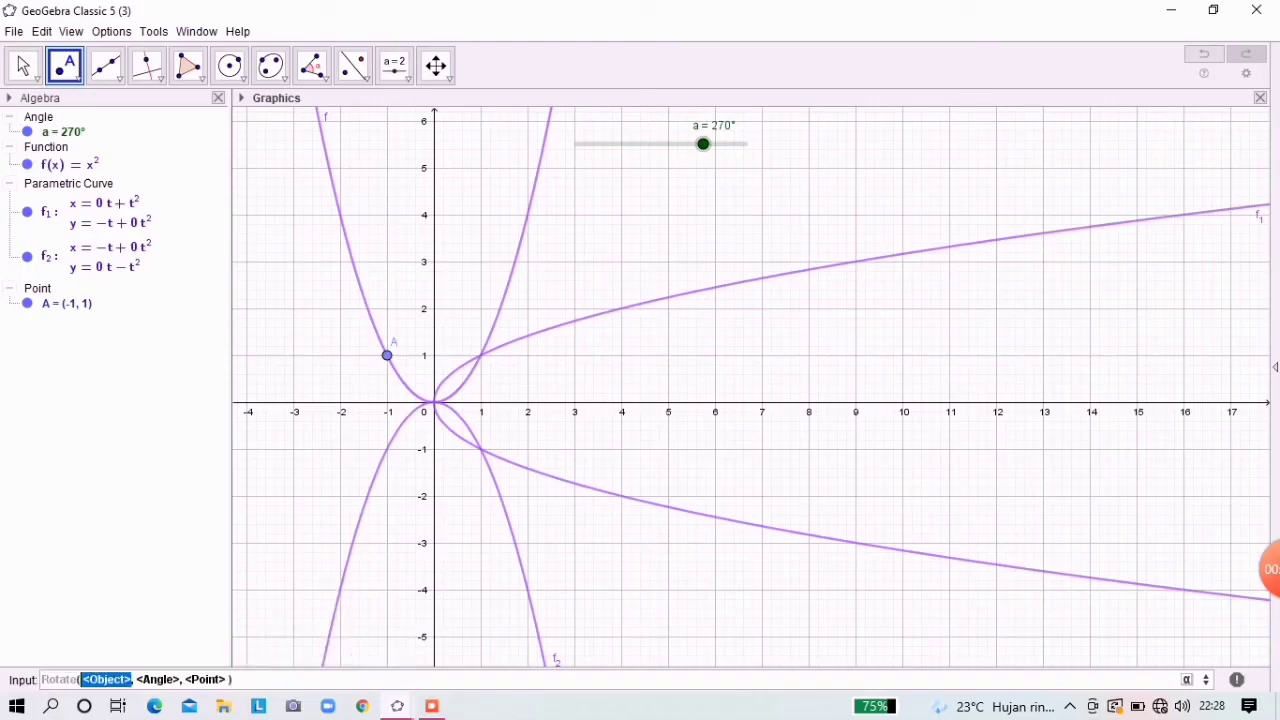
pyautogui.write('f')
pyautogui.press('Tab')
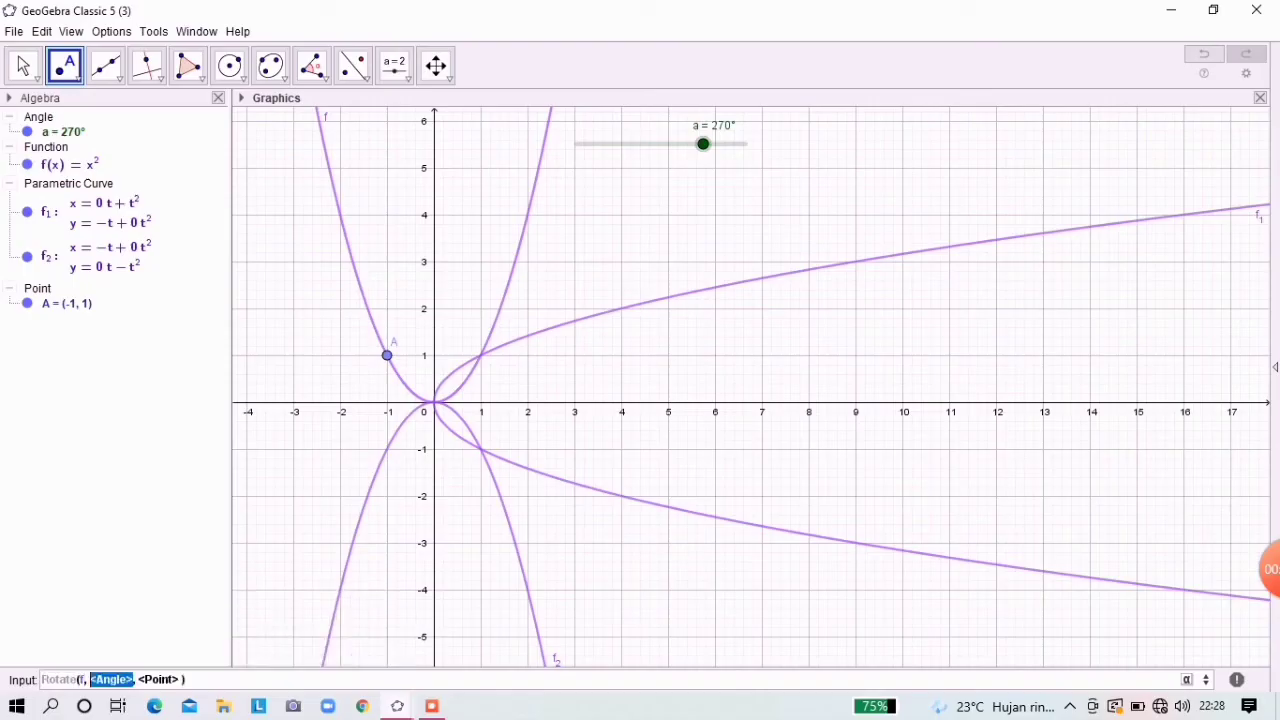
pyautogui.write('a')
pyautogui.press('Tab')
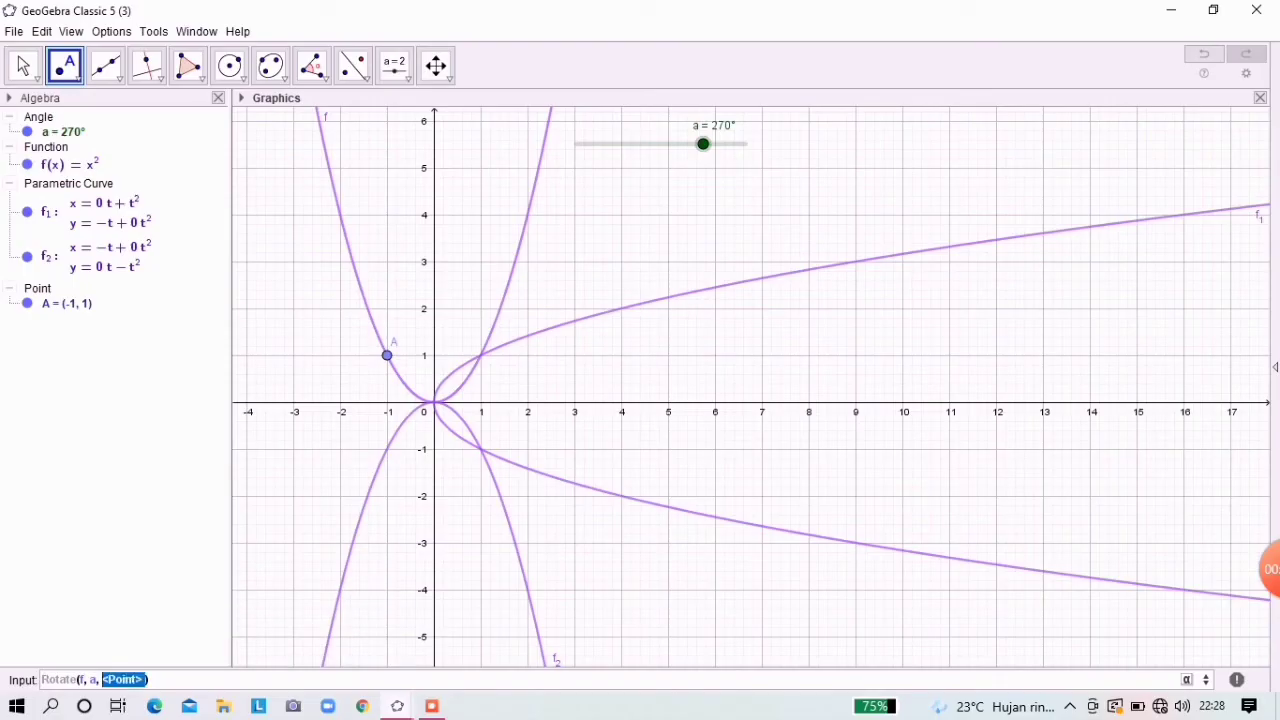
pyautogui.write('A')
pyautogui.press('Return')
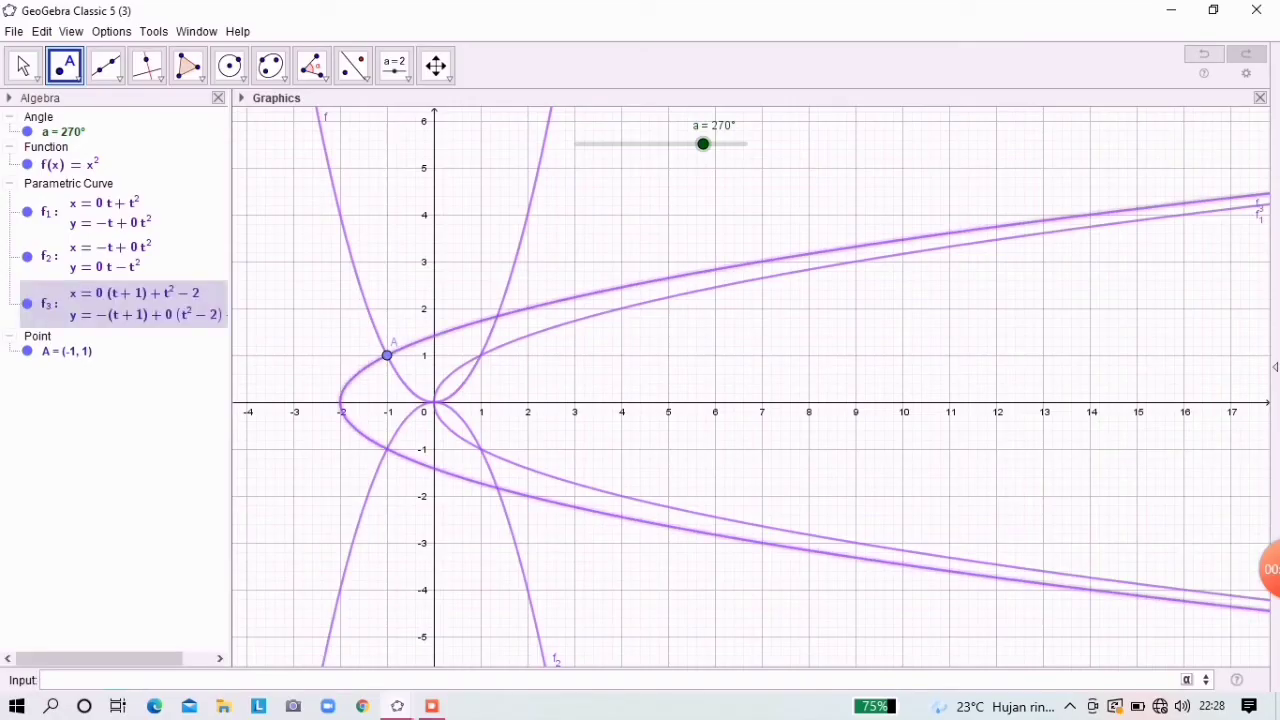
# Step: Set slider a to 300° and hide the rotated curves f1 and f2
pyautogui.moveTo(703, 144); pyautogui.dragTo(717, 144)
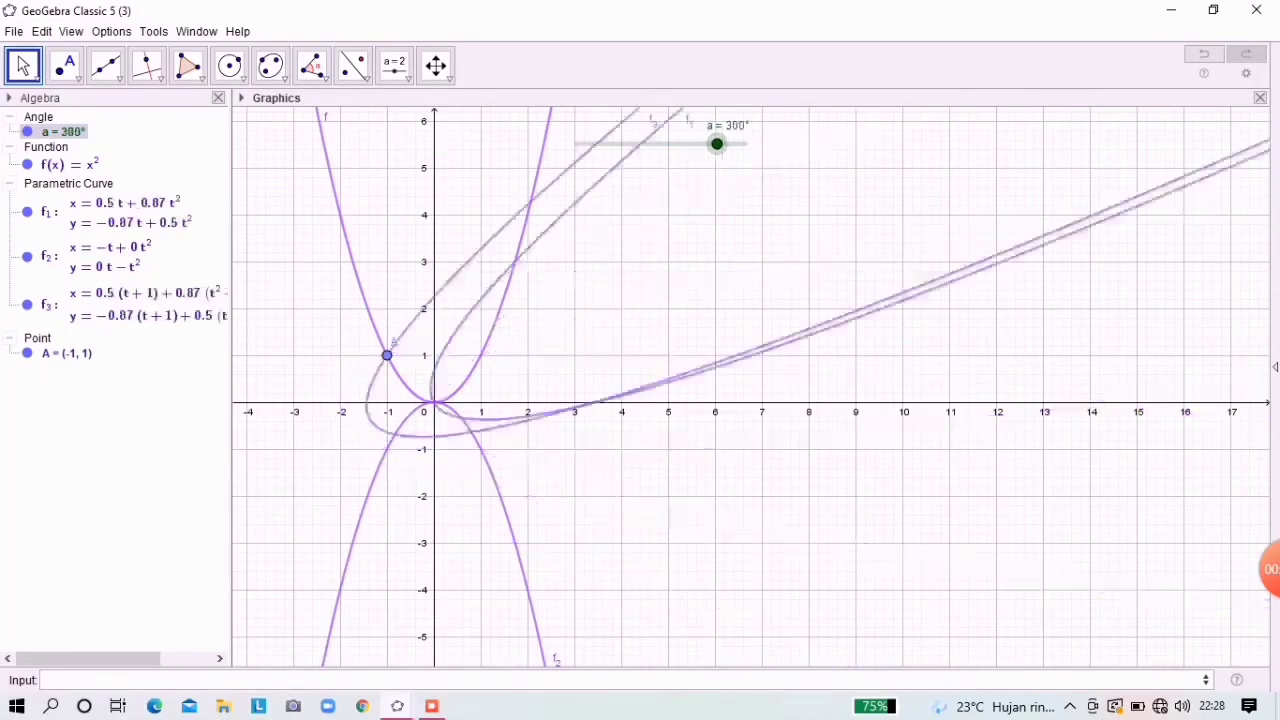
pyautogui.click(27, 257)
pyautogui.click(27, 212)
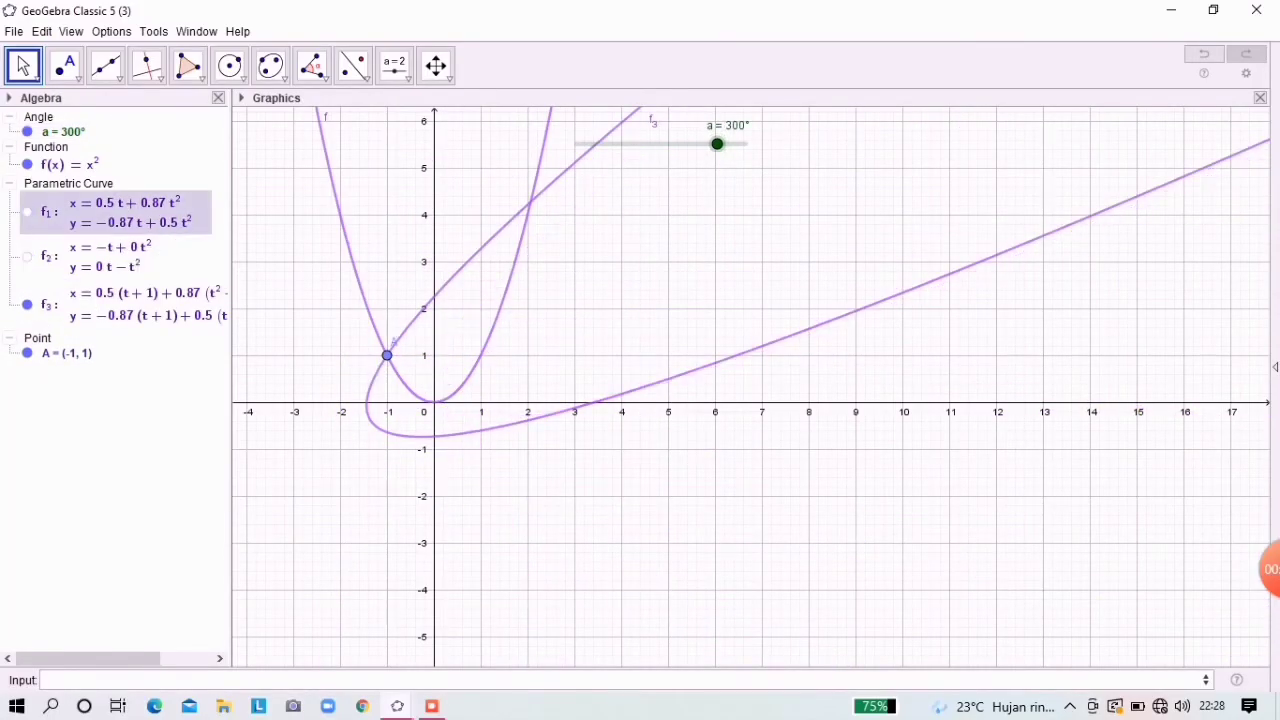
# Step: Colour curve f3, the parabola rotated about point A, red (255, 0, 51)
pyautogui.rightClick(64, 305)
pyautogui.click(143, 474)
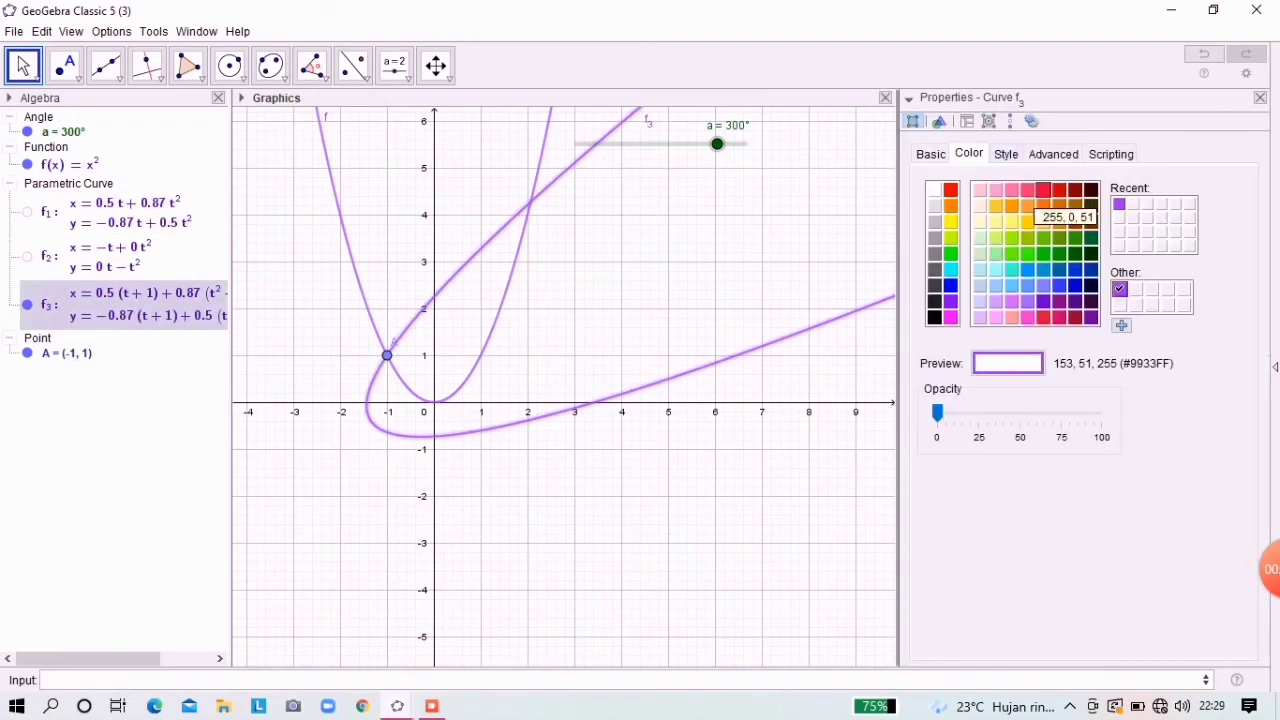
pyautogui.click(1044, 190)
pyautogui.click(1260, 97)
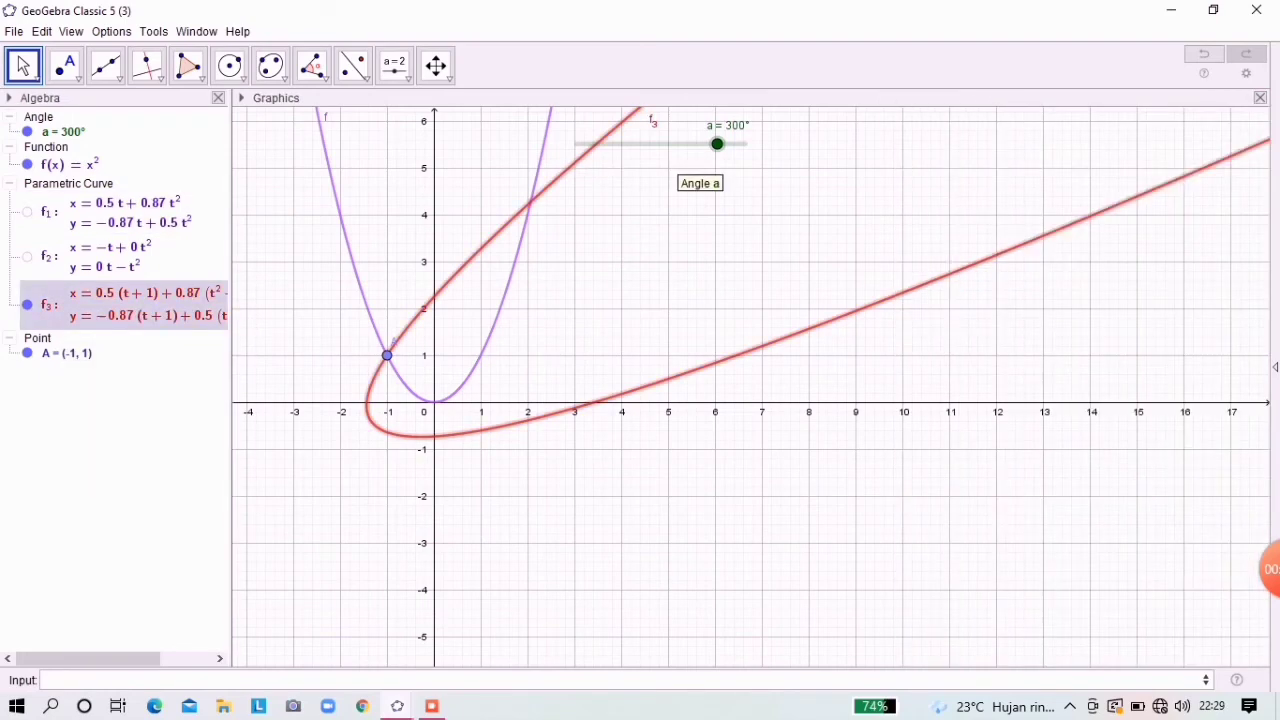
# Step: Animate slider a with curve f1 shown again beside the red curve, and pause the animation at 315°
pyautogui.rightClick(679, 147)
pyautogui.click(743, 226)
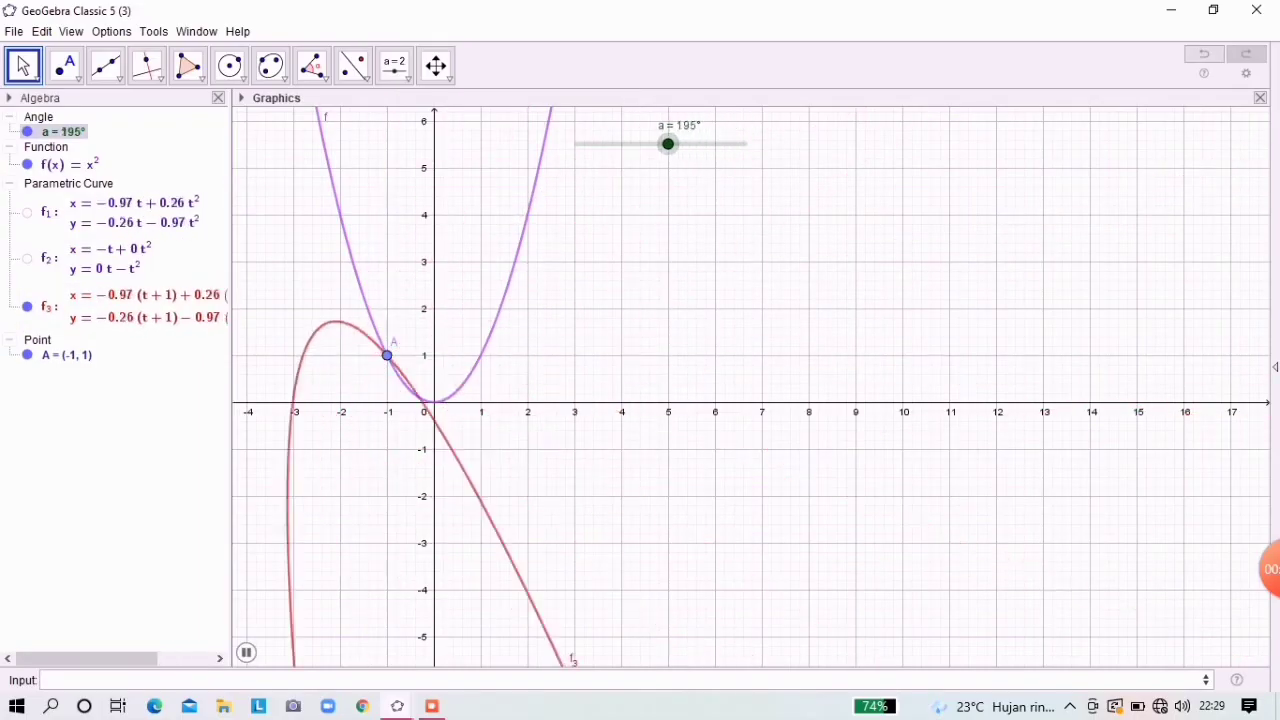
pyautogui.click(27, 212)
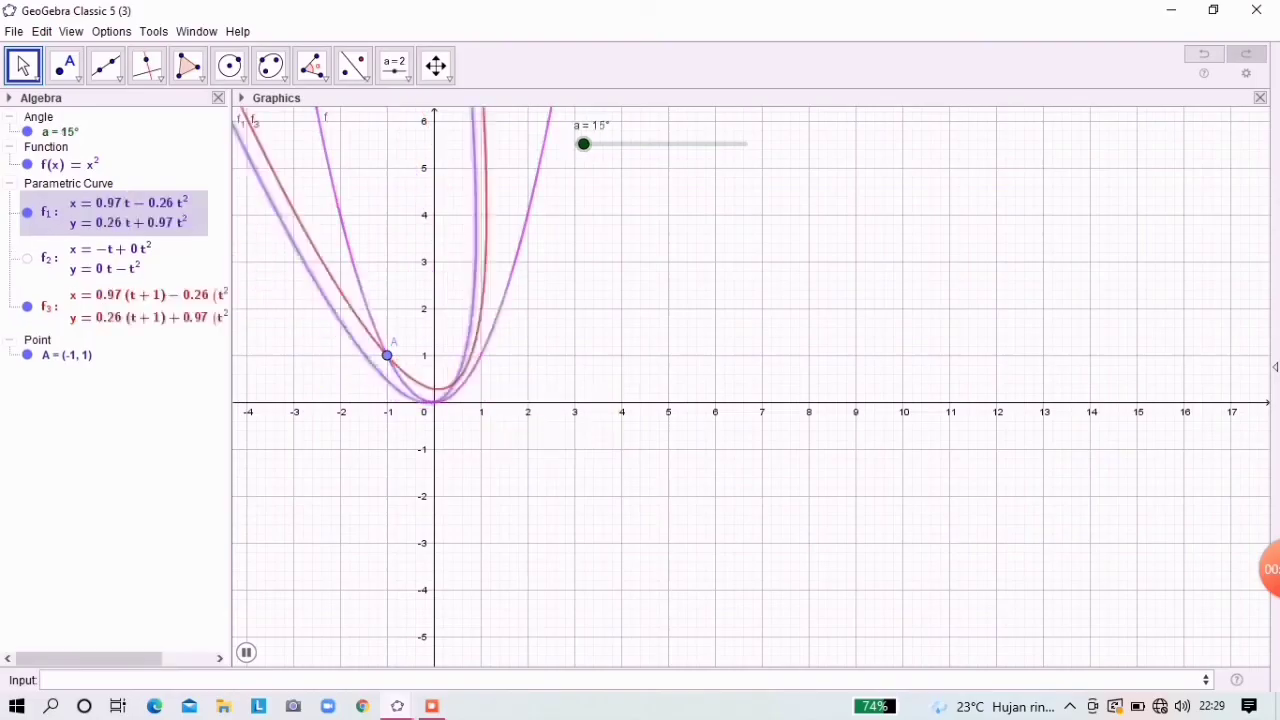
pyautogui.moveTo(560, 300); pyautogui.dragTo(866, 307)
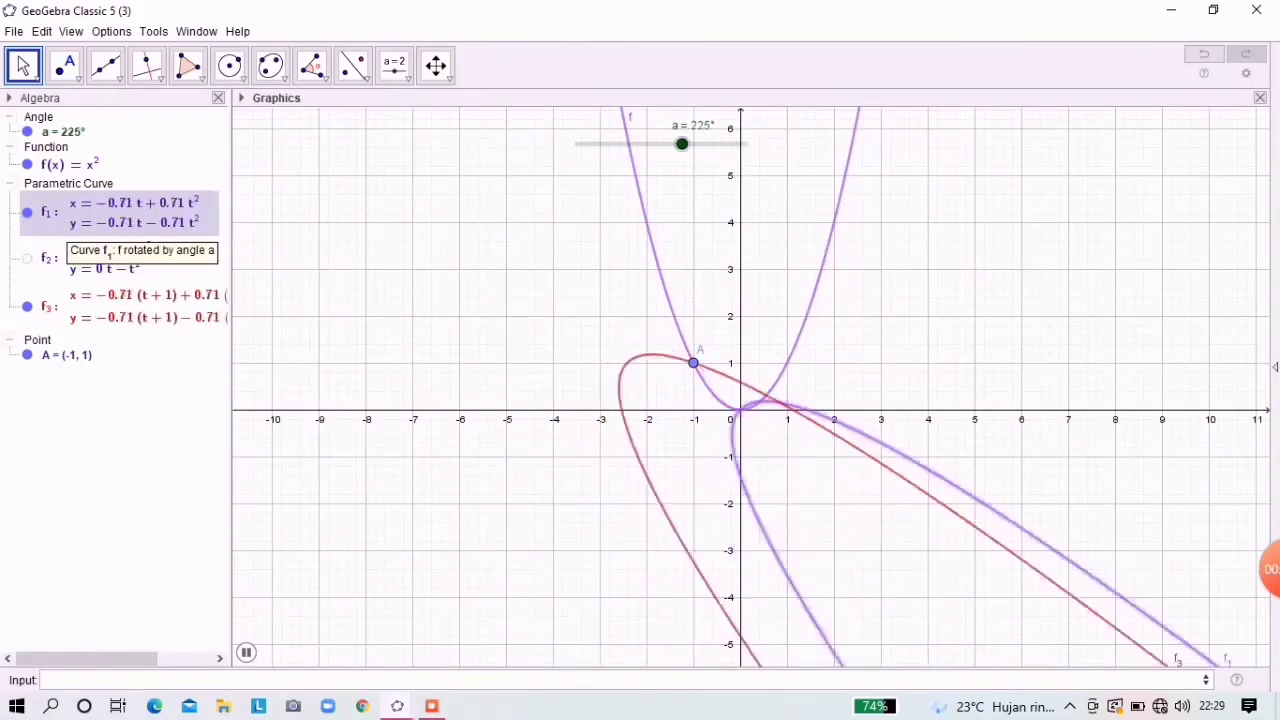
pyautogui.click(246, 653)
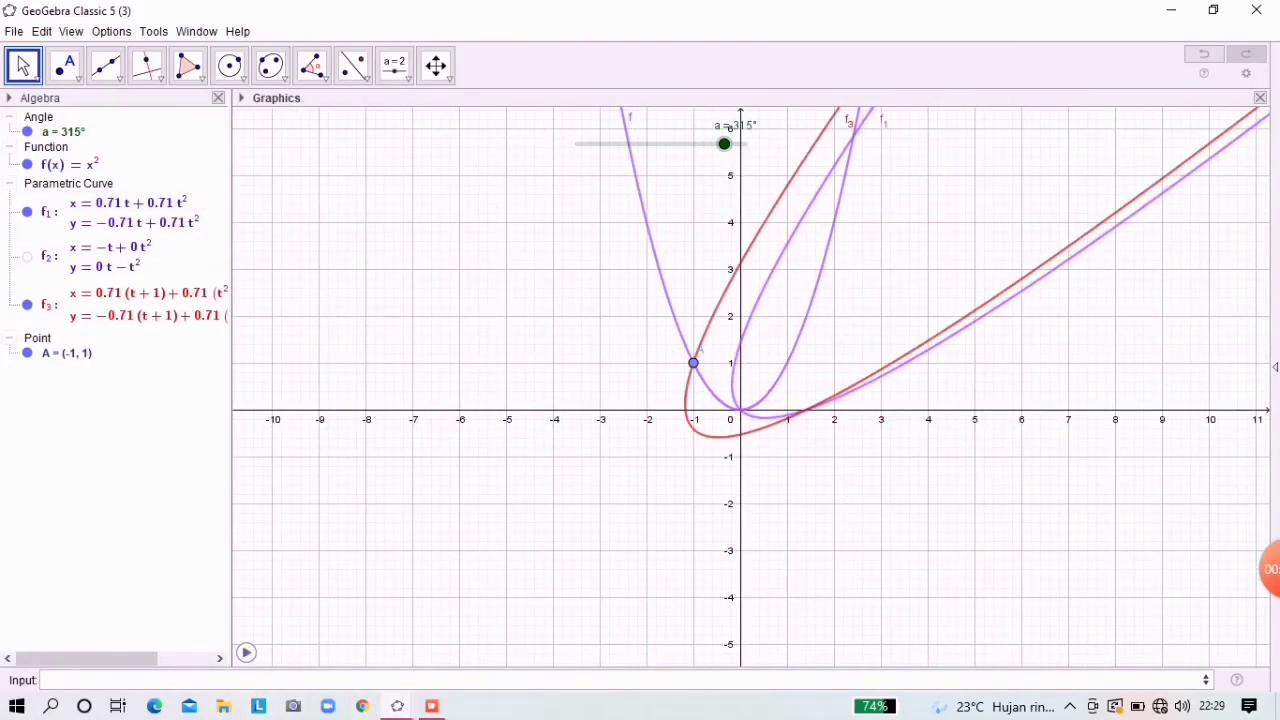
pyautogui.moveTo(730, 419); pyautogui.dragTo(581, 467)
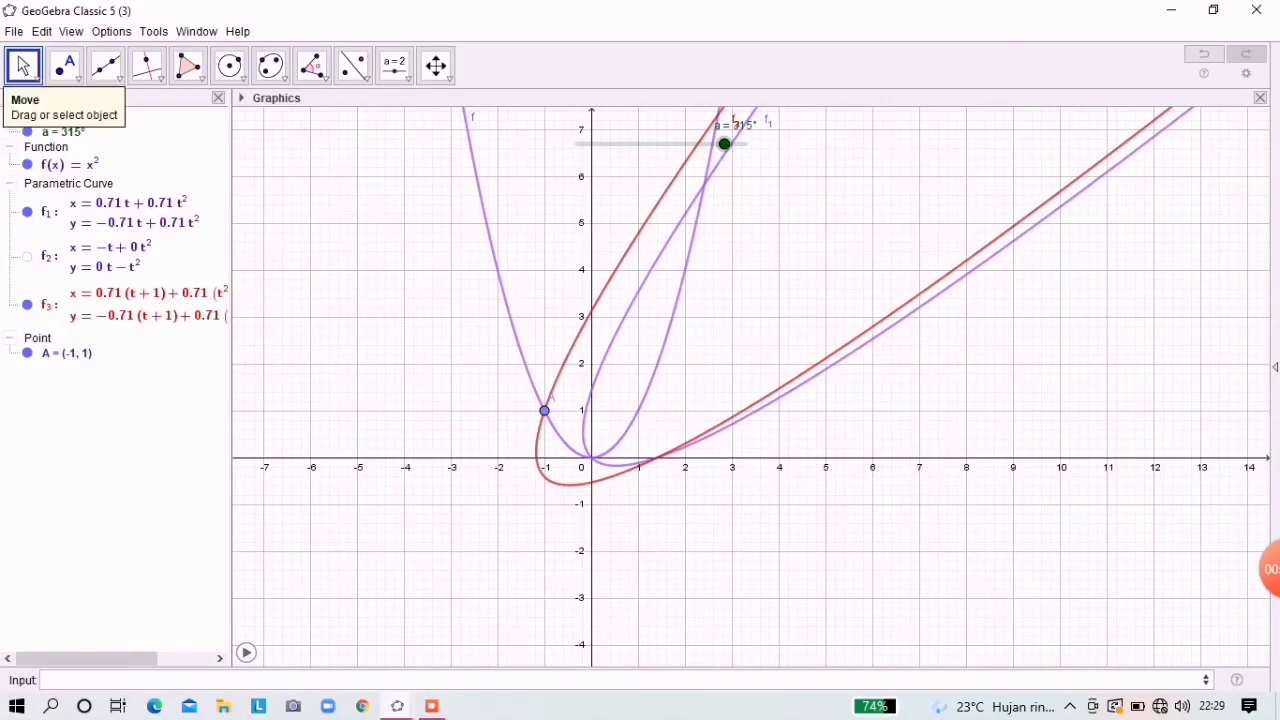
# Step: Open a new empty construction window
pyautogui.click(14, 32)
pyautogui.click(14, 32)
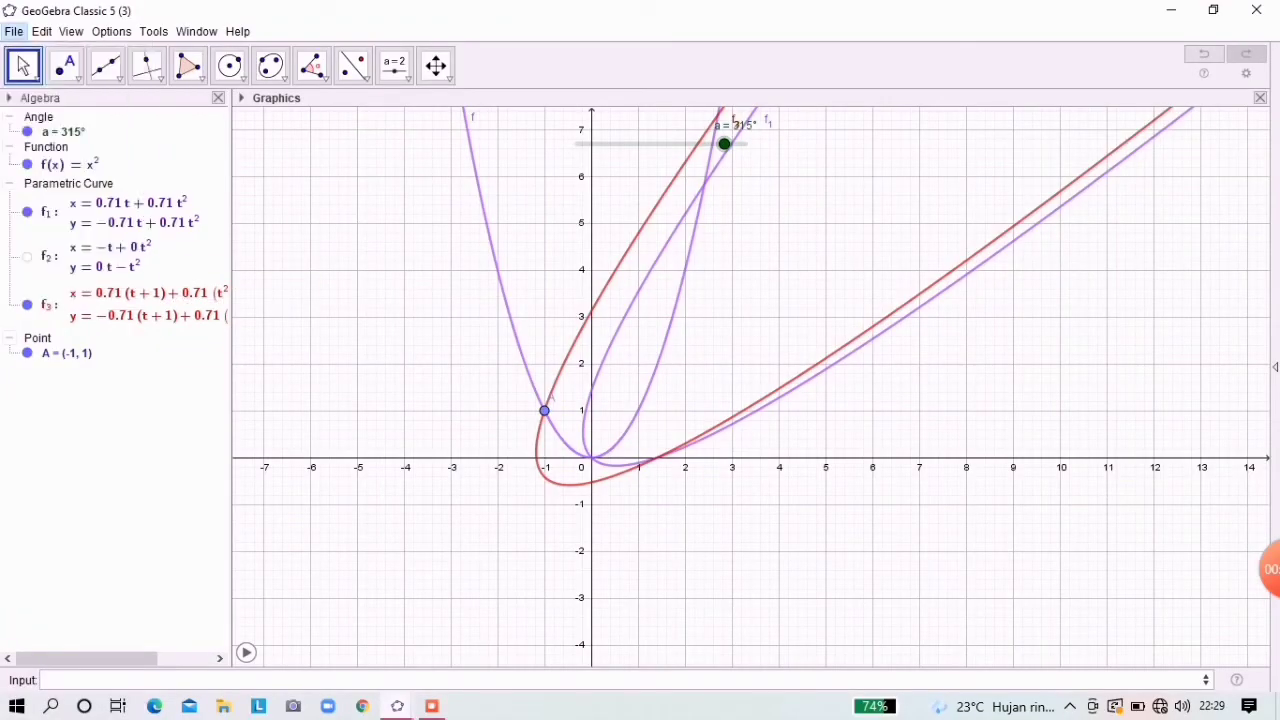
pyautogui.click(14, 32)
pyautogui.click(24, 55)
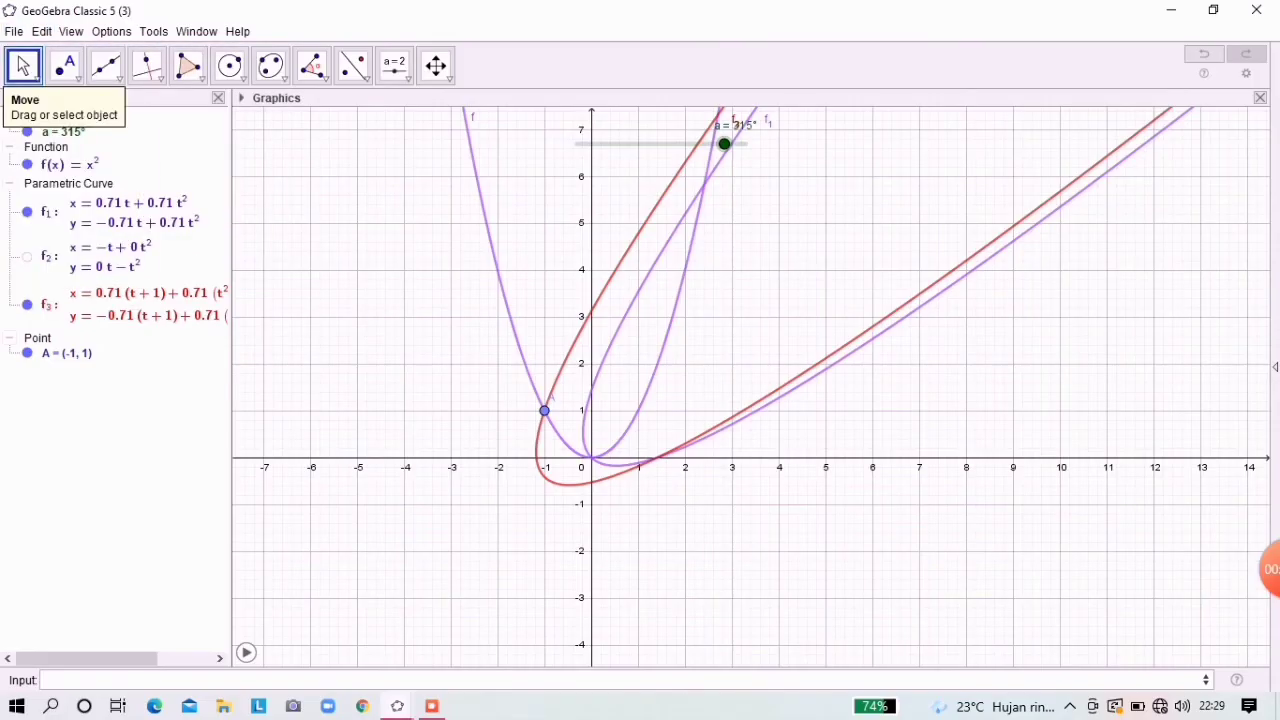
pyautogui.click(688, 26)
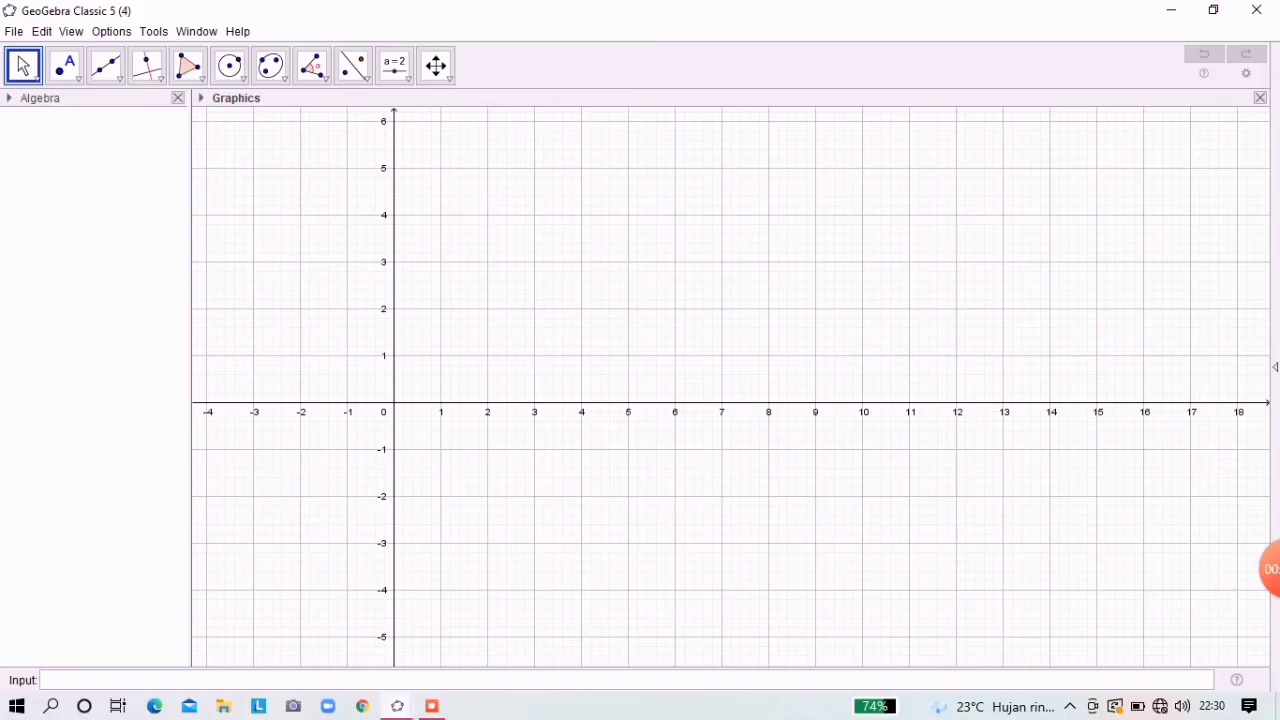
pyautogui.click(9, 98)
pyautogui.click(47, 117)
pyautogui.click(90, 182)
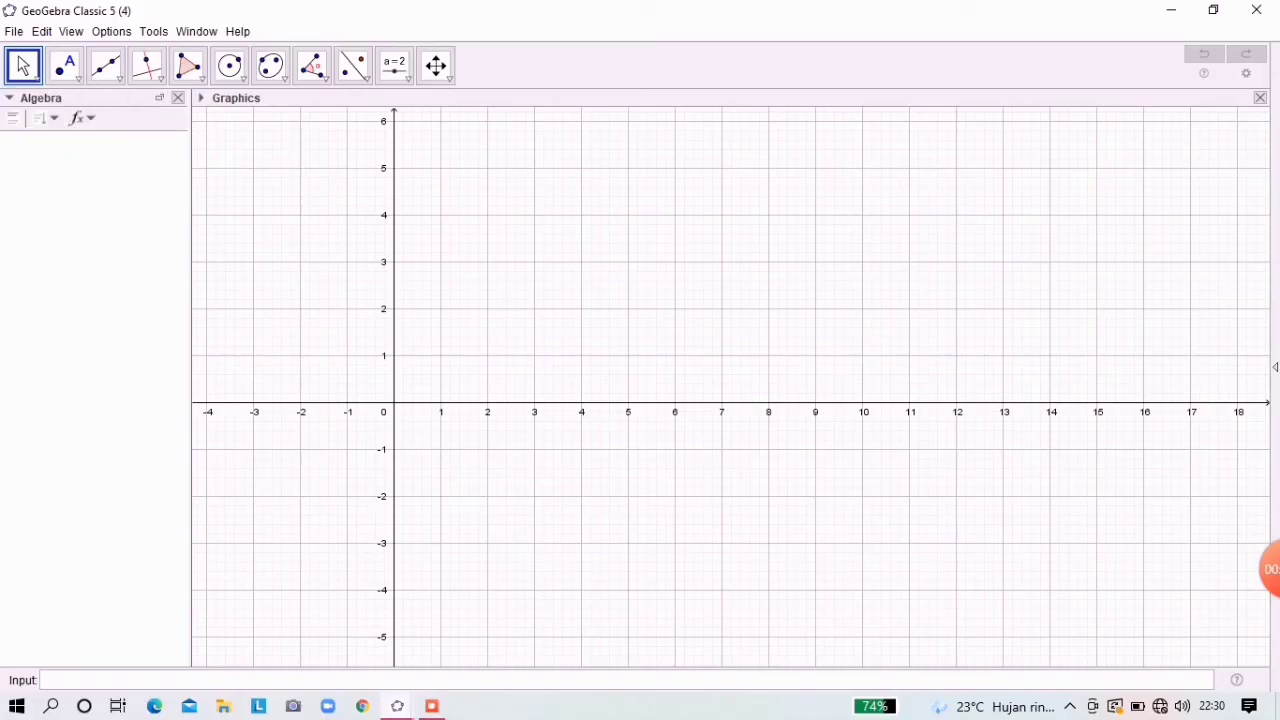
pyautogui.click(9, 98)
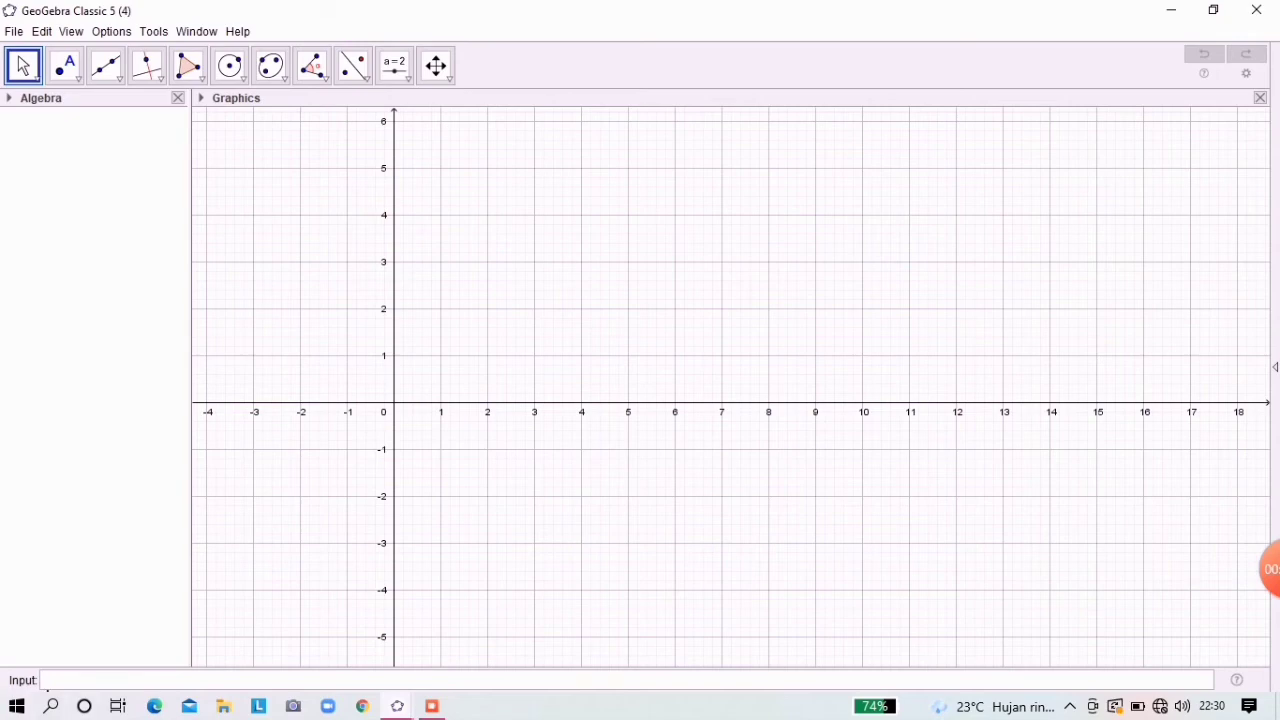
# Step: Enter the function x^2 to plot the parabola in the new window
pyautogui.click(46, 682)
pyautogui.write('x')
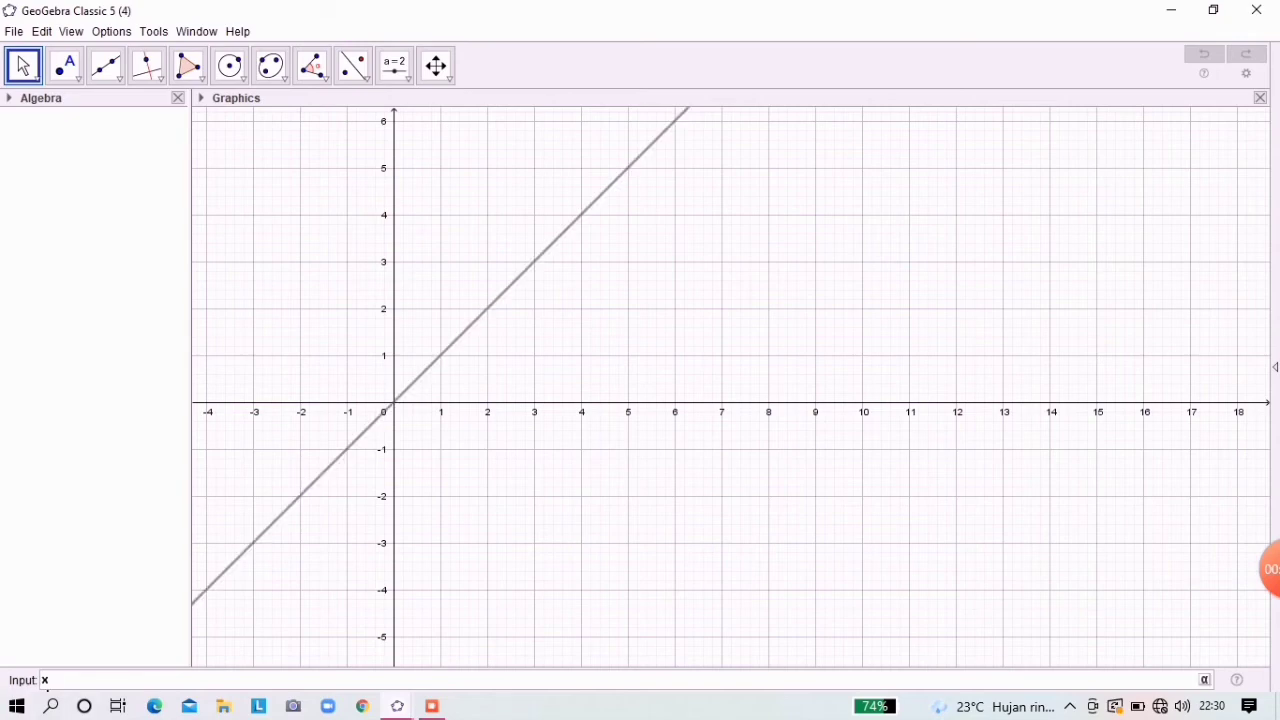
pyautogui.write('^2')
pyautogui.press('Return')
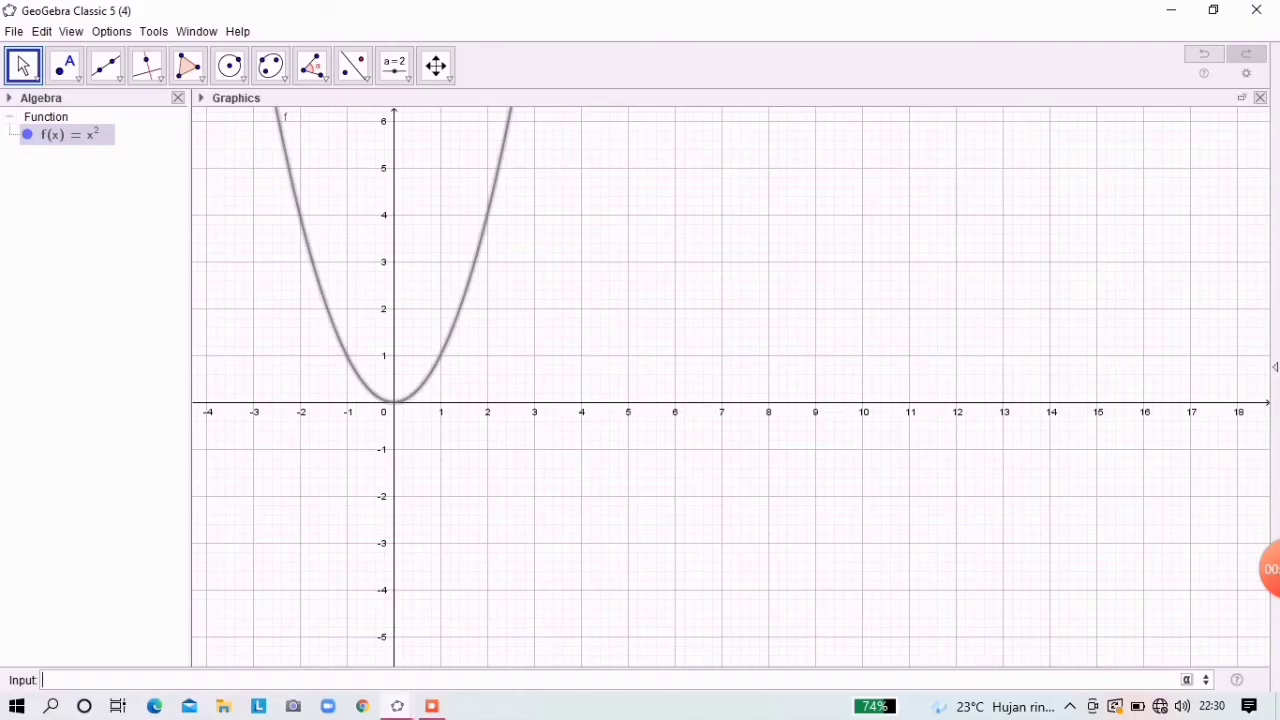
# Step: Create a number slider named a from -5 to 5 with increment 1, and move it to the upper part of the graph beside the parabola
pyautogui.click(366, 78)
pyautogui.click(408, 78)
pyautogui.click(435, 107)
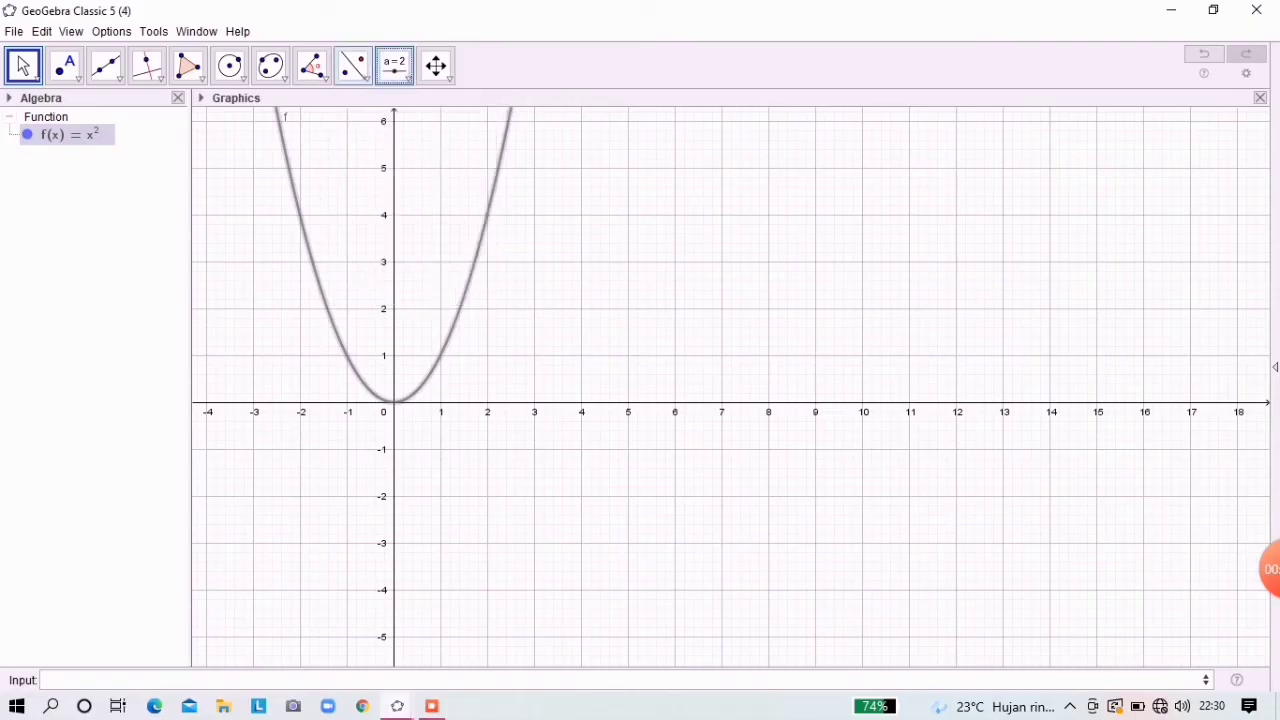
pyautogui.click(445, 228)
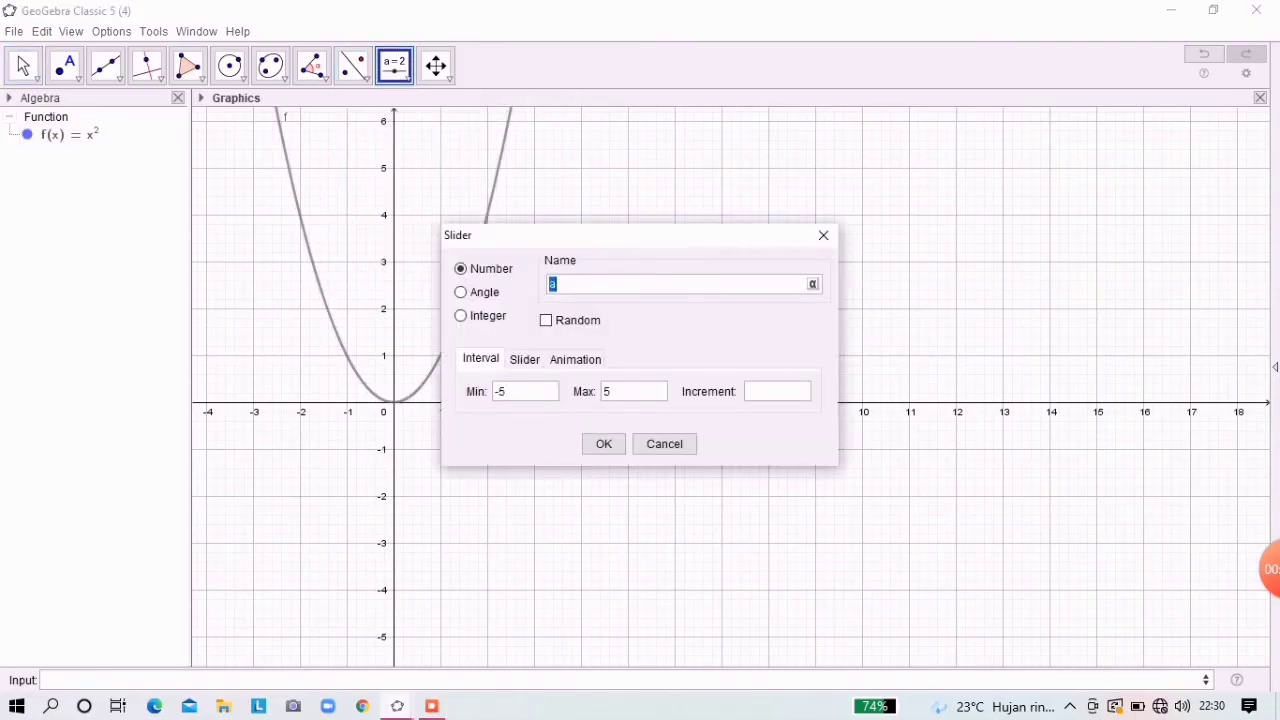
pyautogui.write('a')
pyautogui.press('Tab')
pyautogui.write('1')
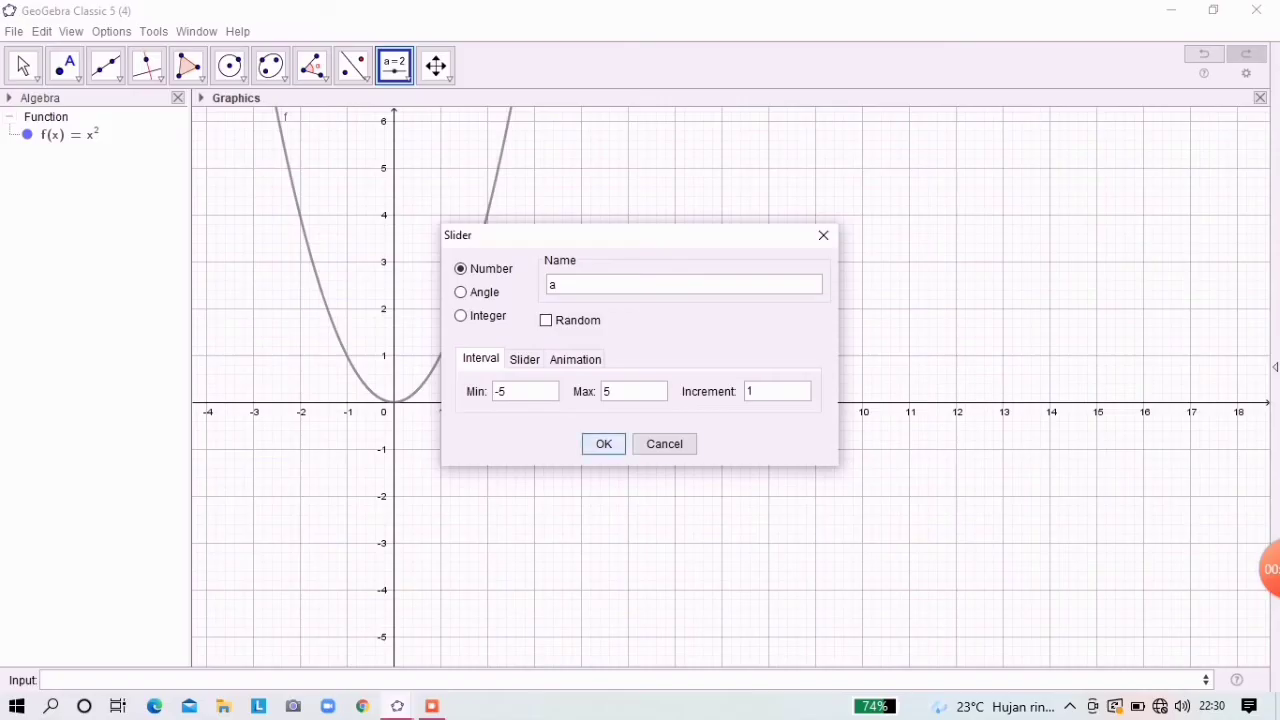
pyautogui.press('Return')
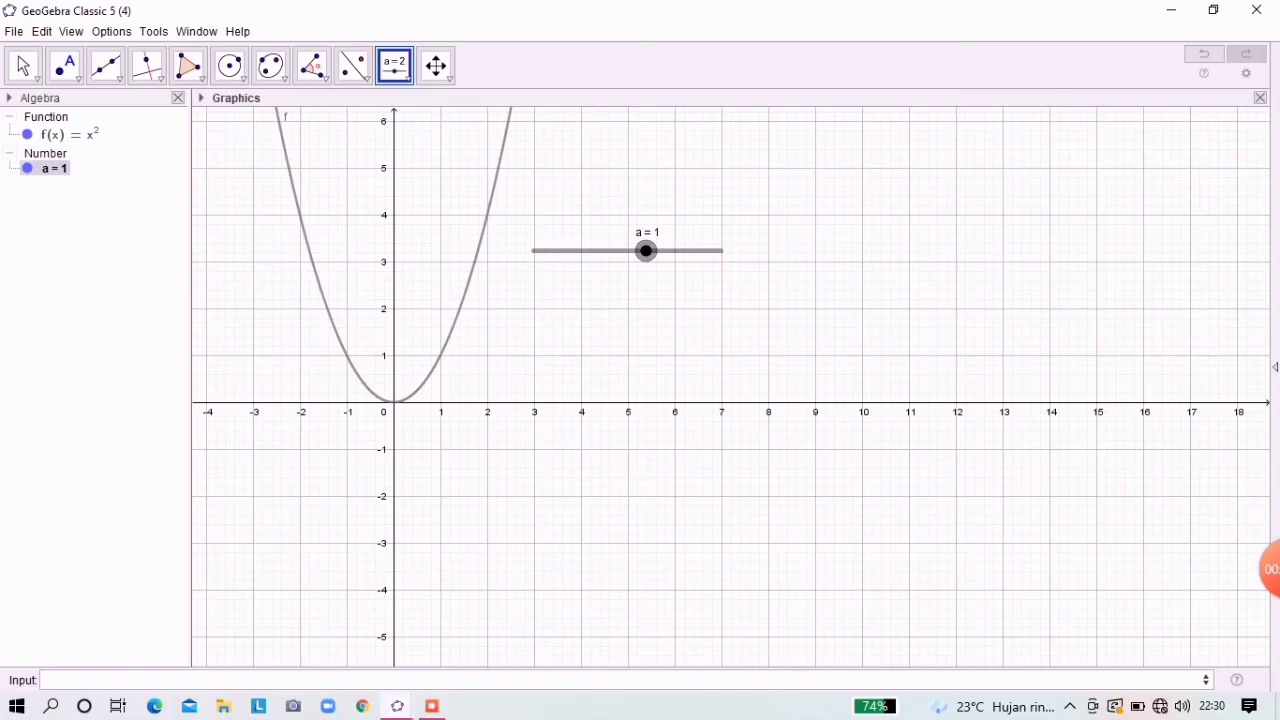
pyautogui.moveTo(646, 250); pyautogui.dragTo(680, 150)
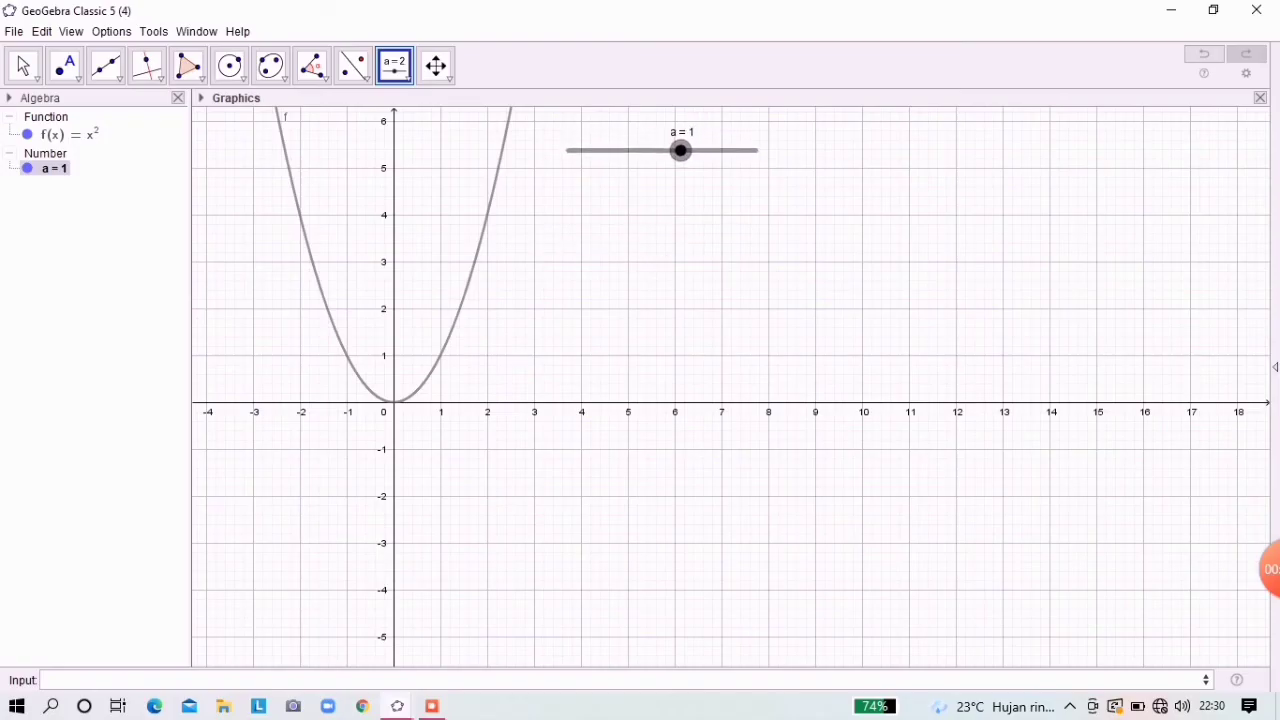
# Step: Dilate function f by the factor a using the Dilate command's object and dilation factor form
pyautogui.click(42, 680)
pyautogui.write('dil')
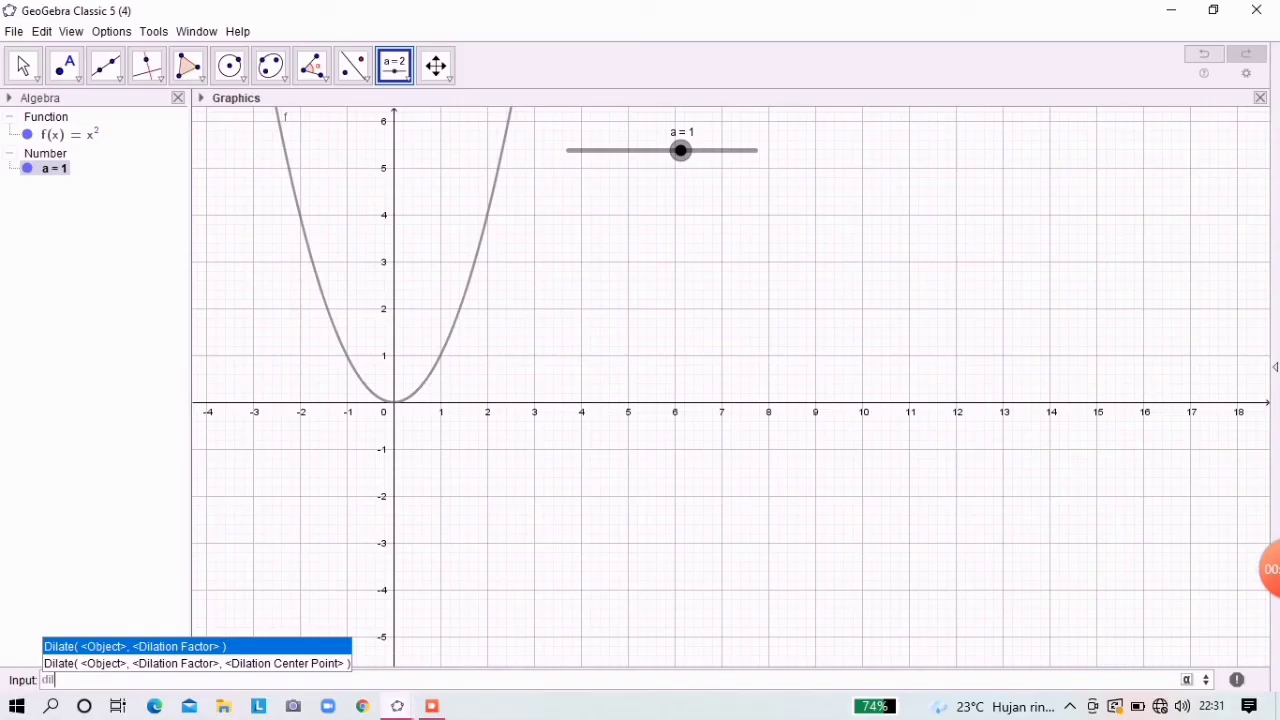
pyautogui.press('Return')
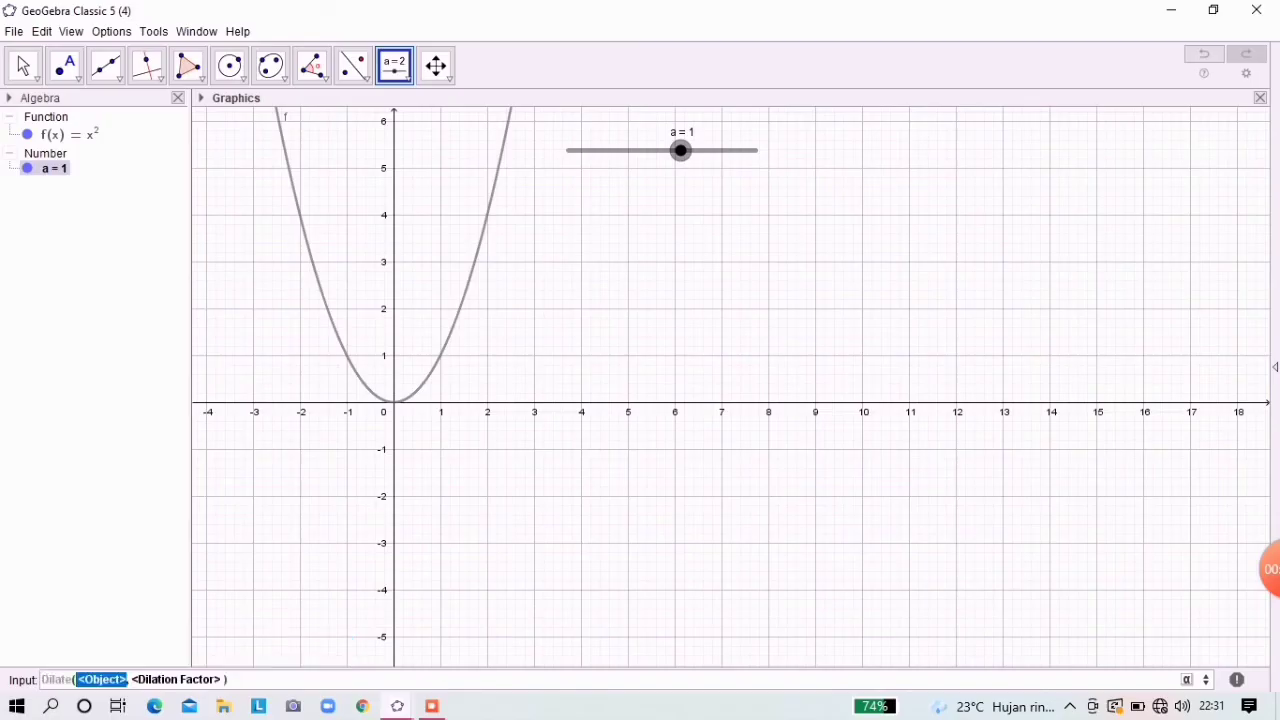
pyautogui.write('f,')
pyautogui.press('Tab')
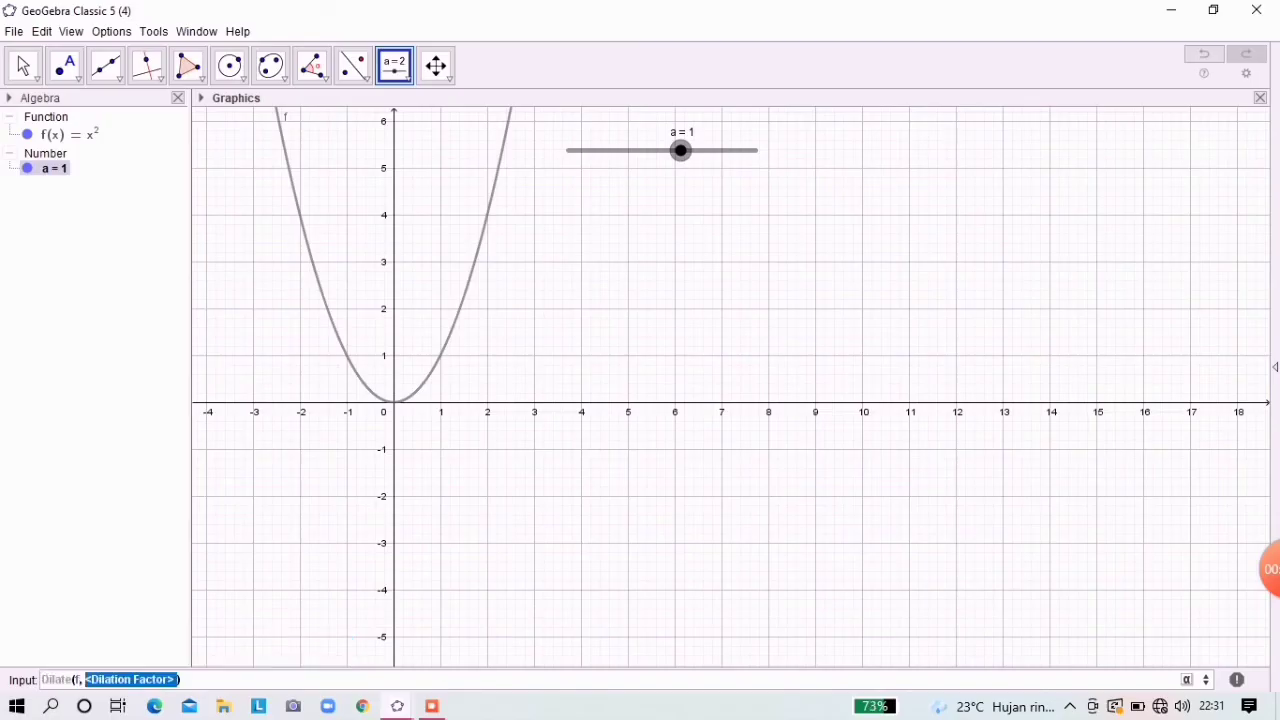
pyautogui.write('ate(f, a')
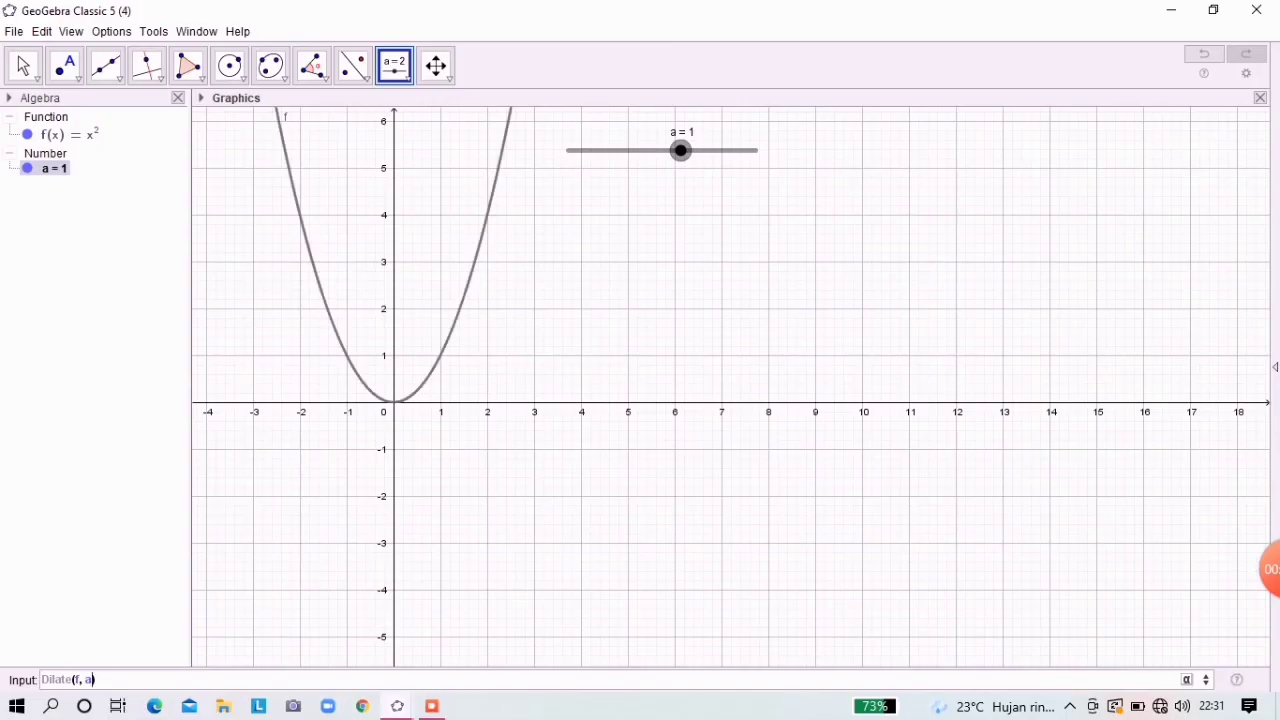
pyautogui.press('Return')
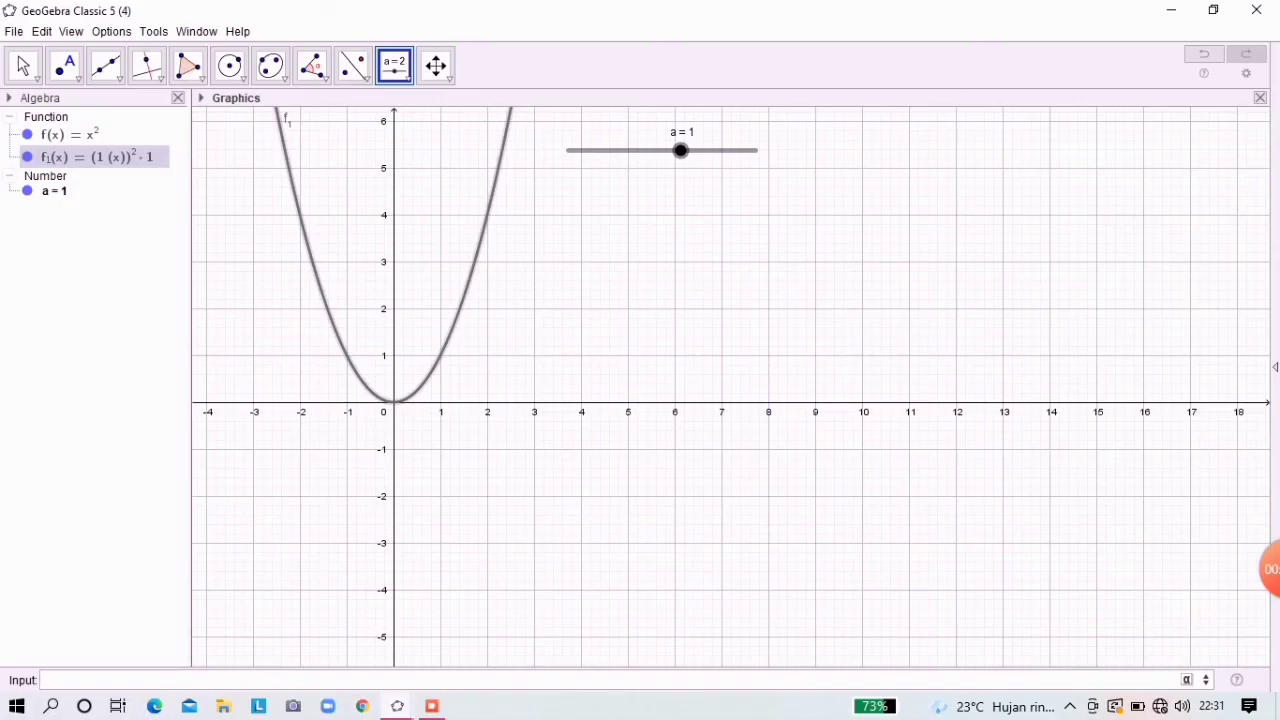
# Step: Set slider a to -5 and finally to -1, widening the algebra list to fit the dilated function's full expression
pyautogui.moveTo(681, 150); pyautogui.dragTo(568, 150)
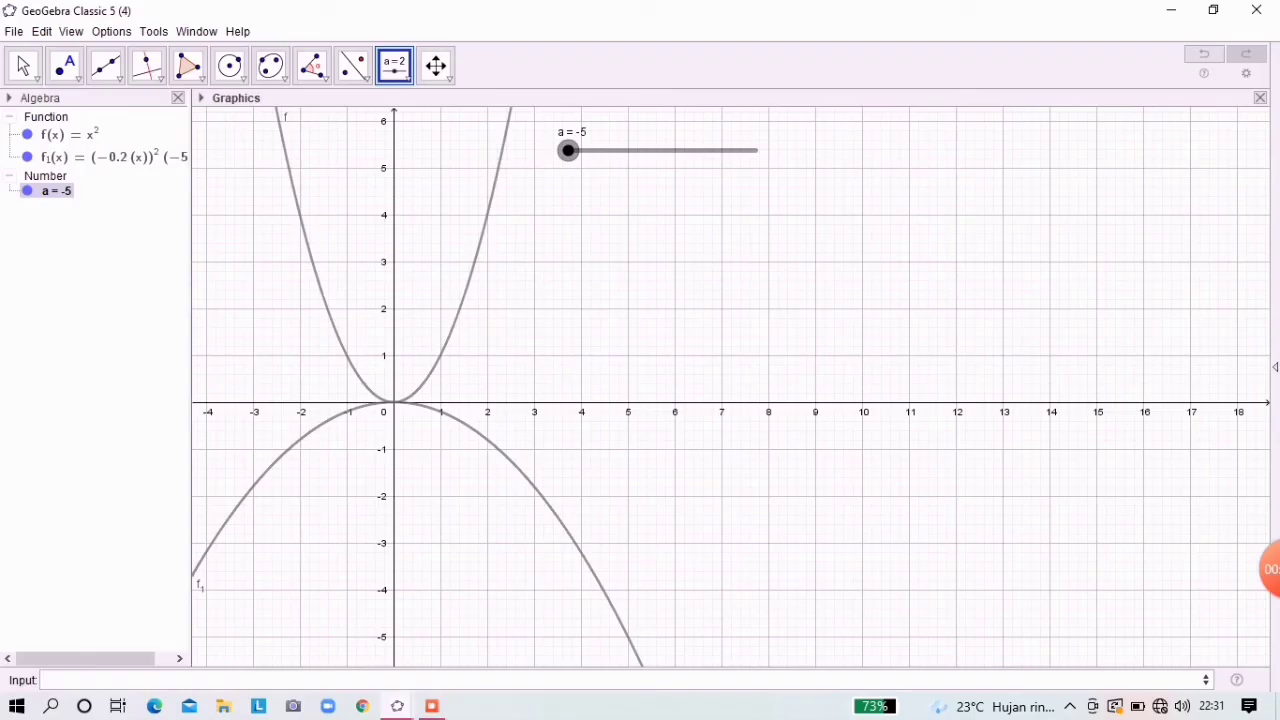
pyautogui.moveTo(192, 380); pyautogui.dragTo(248, 380)
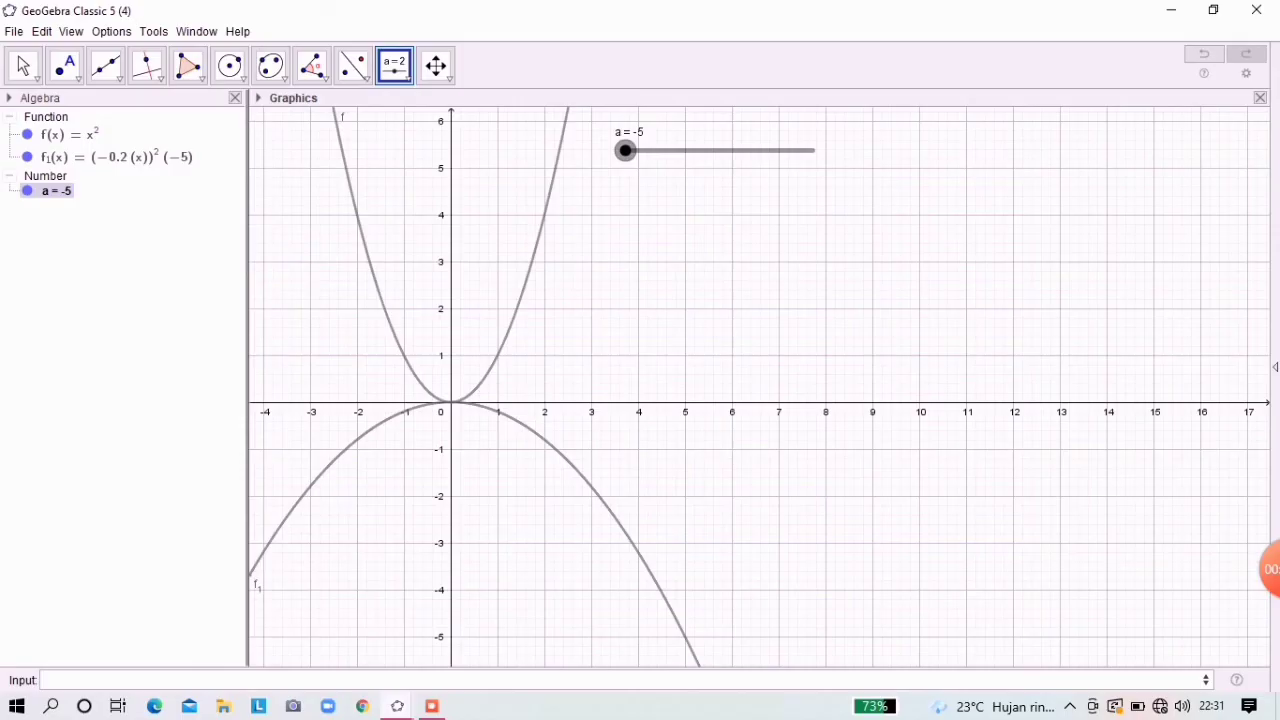
pyautogui.moveTo(625, 150); pyautogui.dragTo(700, 150)
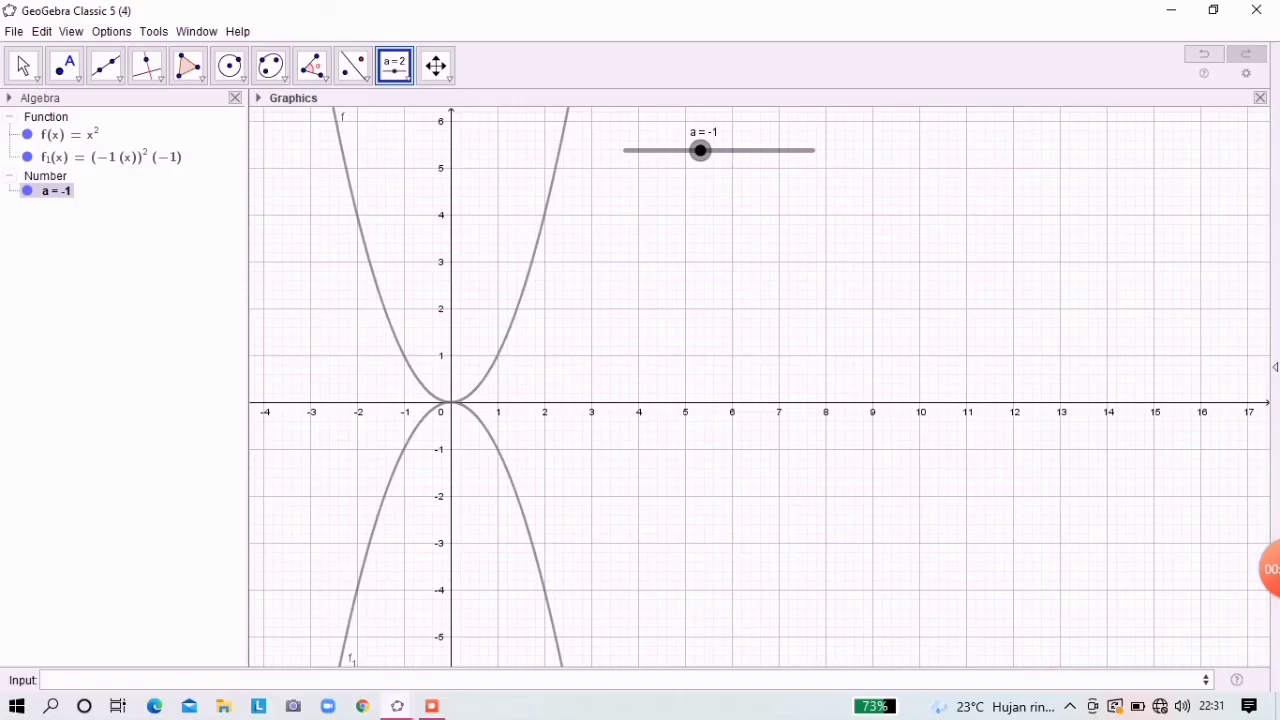
# Step: Place a point at (1, 1) on the upward-opening parabola f
pyautogui.click(118, 680)
pyautogui.click(65, 66)
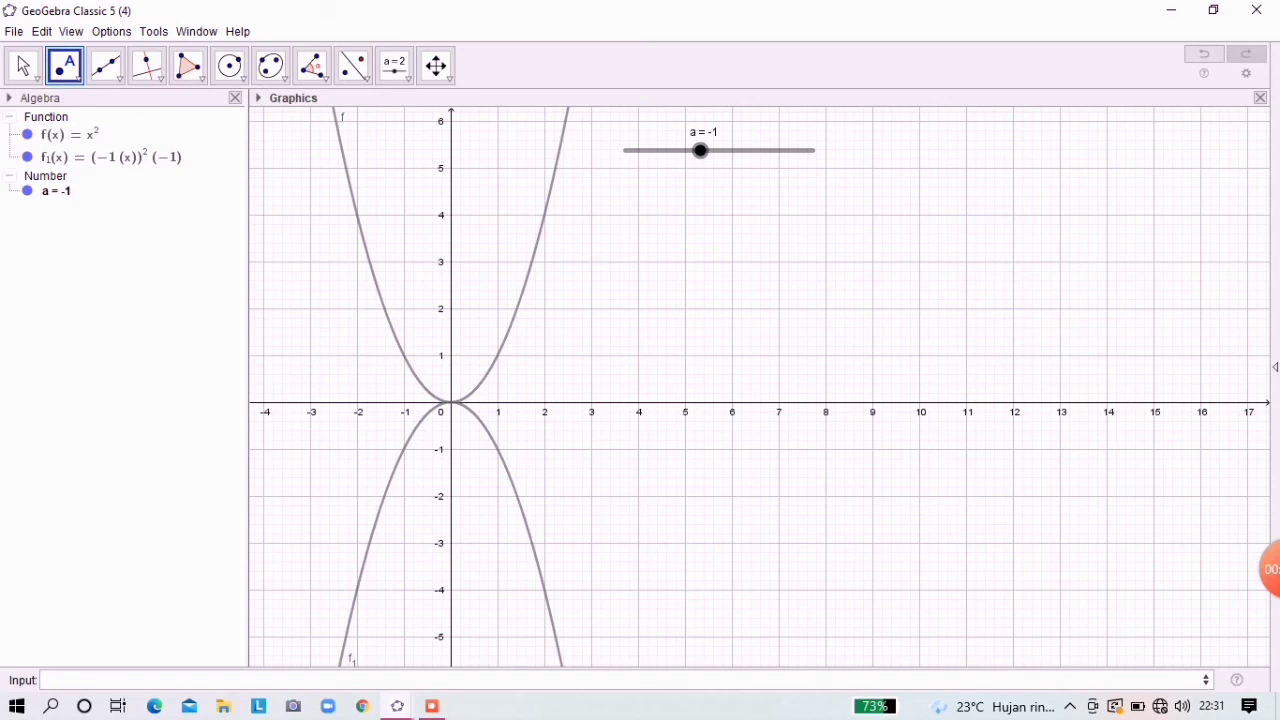
pyautogui.click(497, 355)
# Step: Dilate function f by the factor a about point A using the Dilate command's center point form
pyautogui.click(120, 680)
pyautogui.write('dilate')
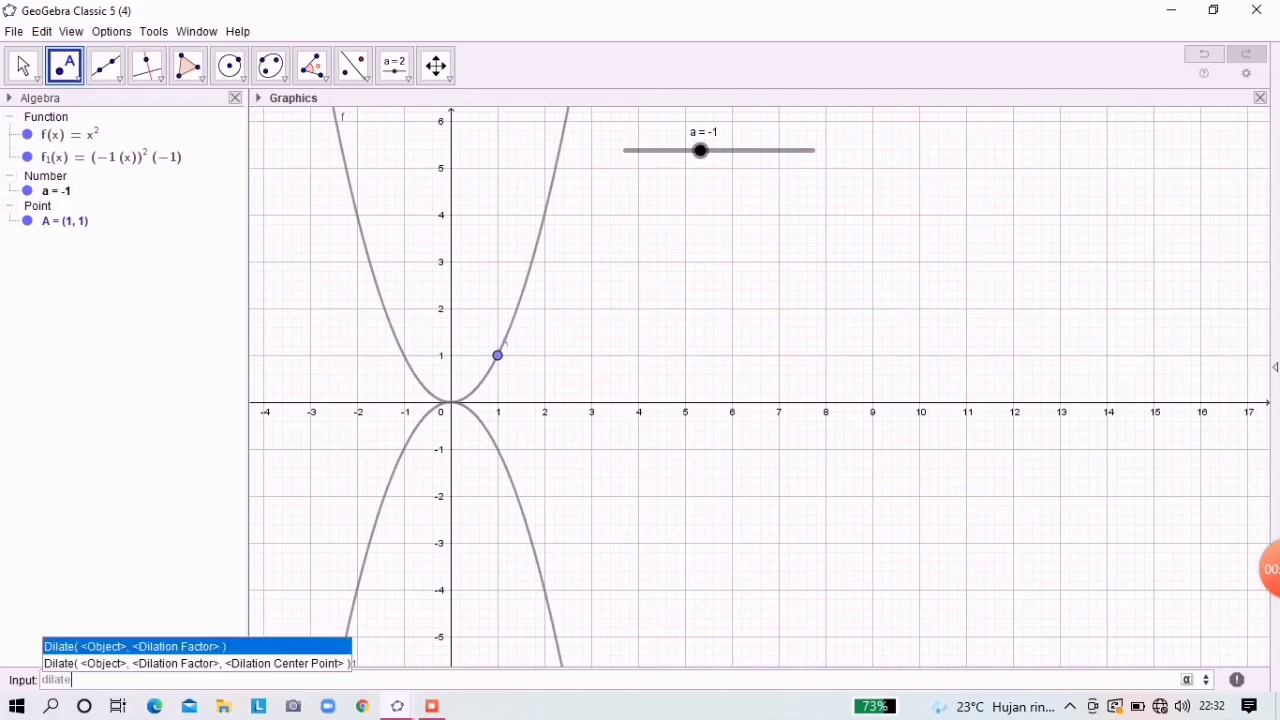
pyautogui.press('Down')
pyautogui.press('Return')
pyautogui.write('f')
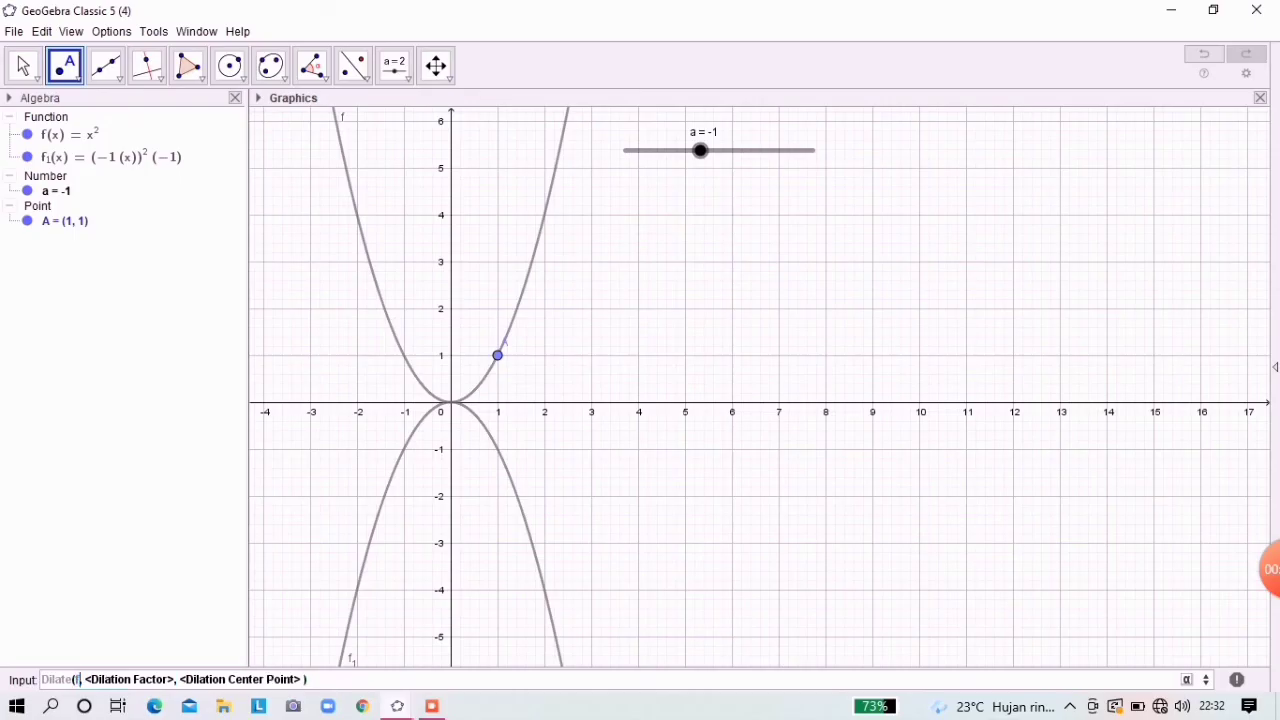
pyautogui.press('Tab')
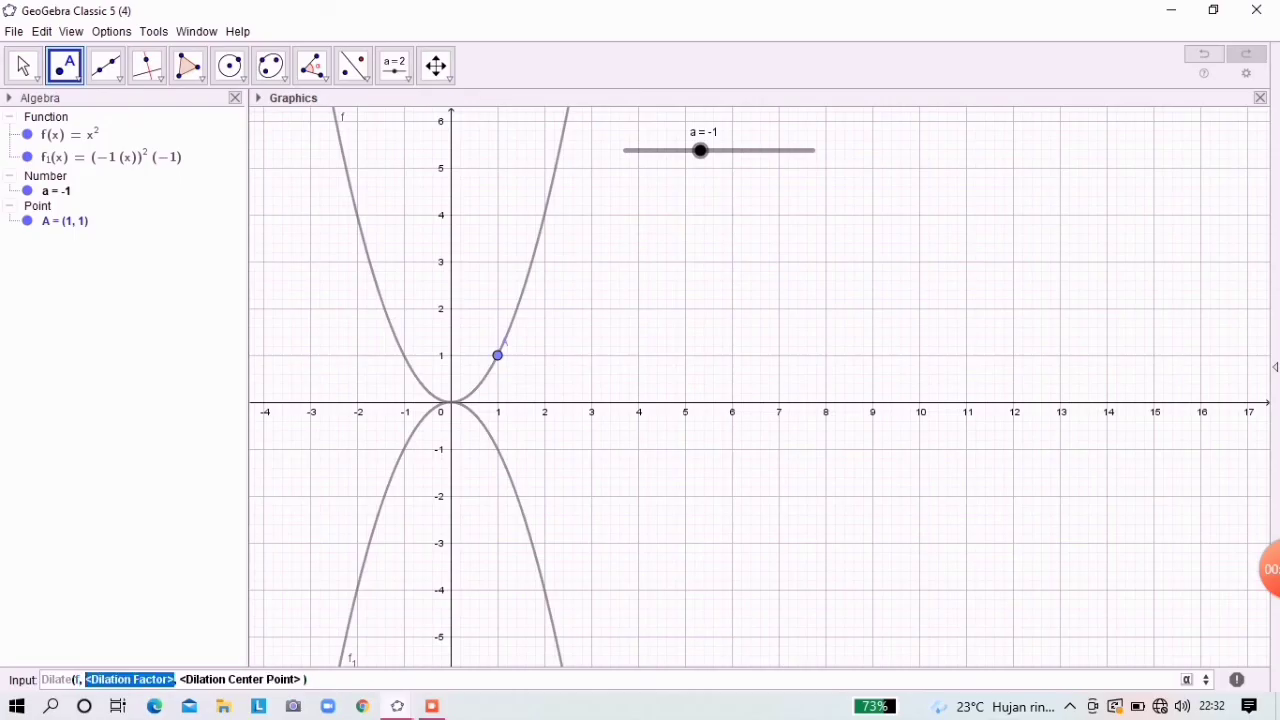
pyautogui.write('a')
pyautogui.press('Tab')
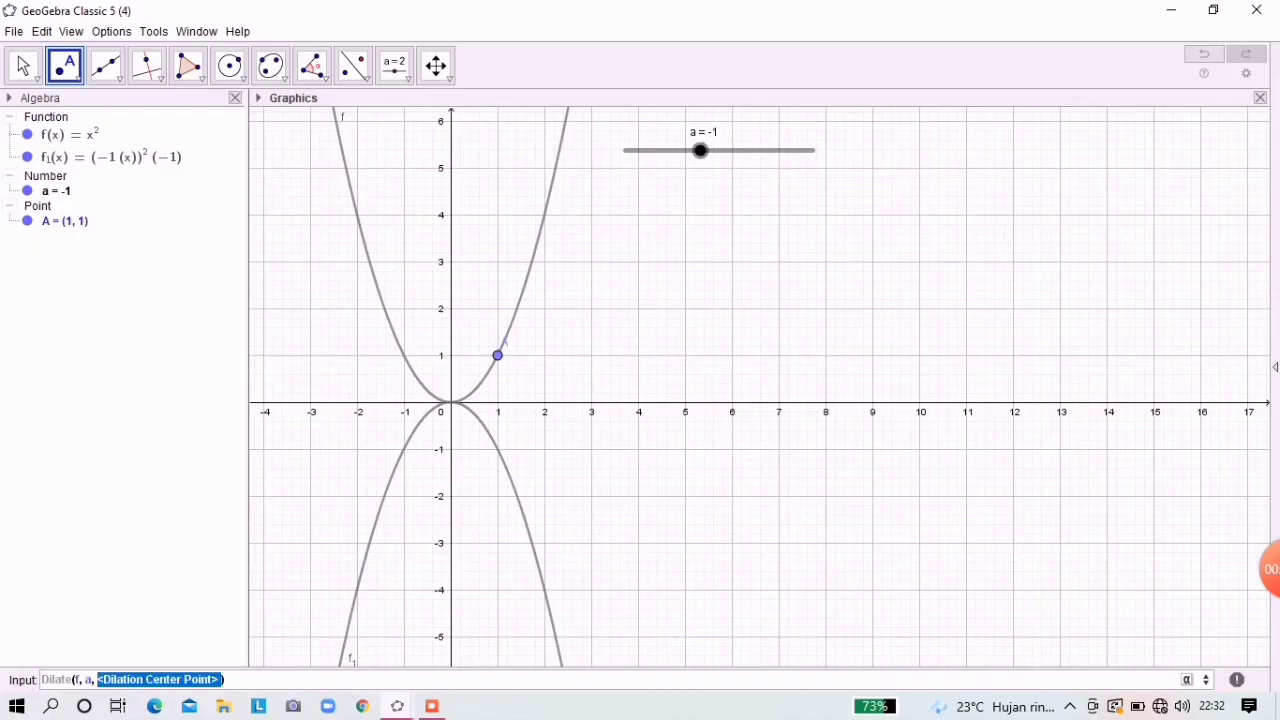
pyautogui.write('A')
pyautogui.press('Return')
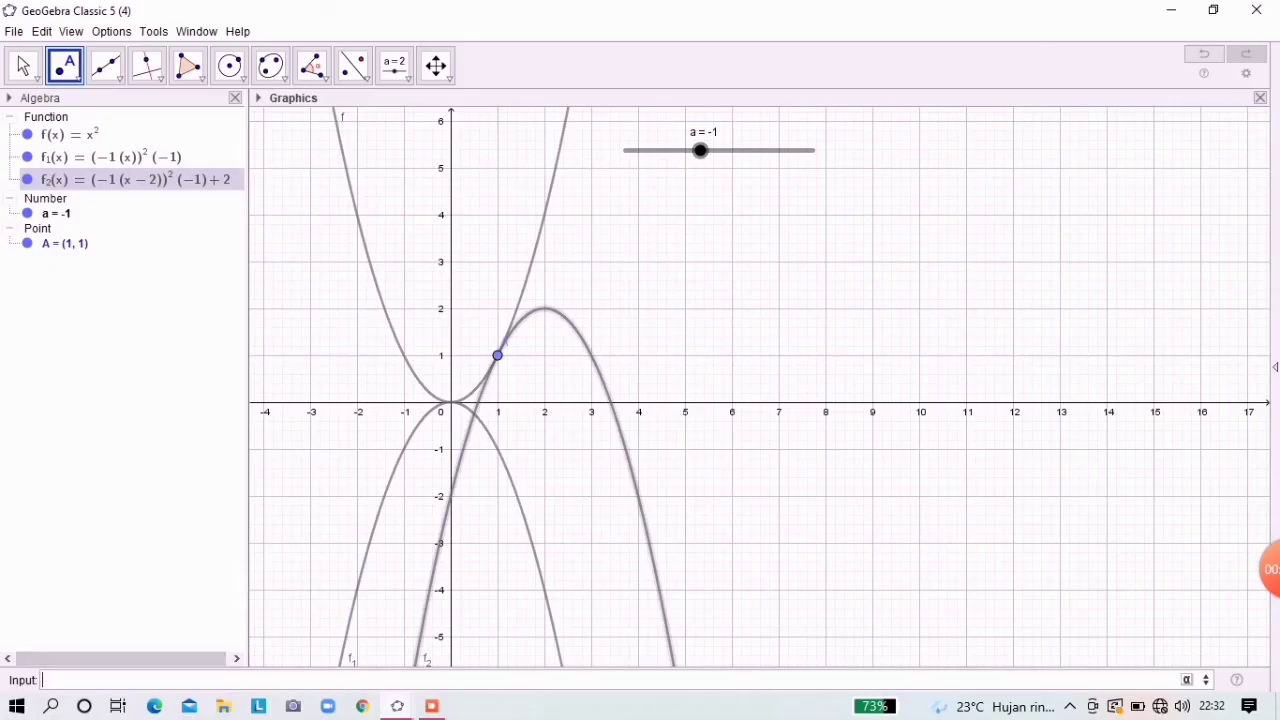
pyautogui.press('Escape')
# Step: Set slider a to 5 and hide the curve f₁ that was dilated from the origin
pyautogui.moveTo(700, 150); pyautogui.dragTo(813, 150)
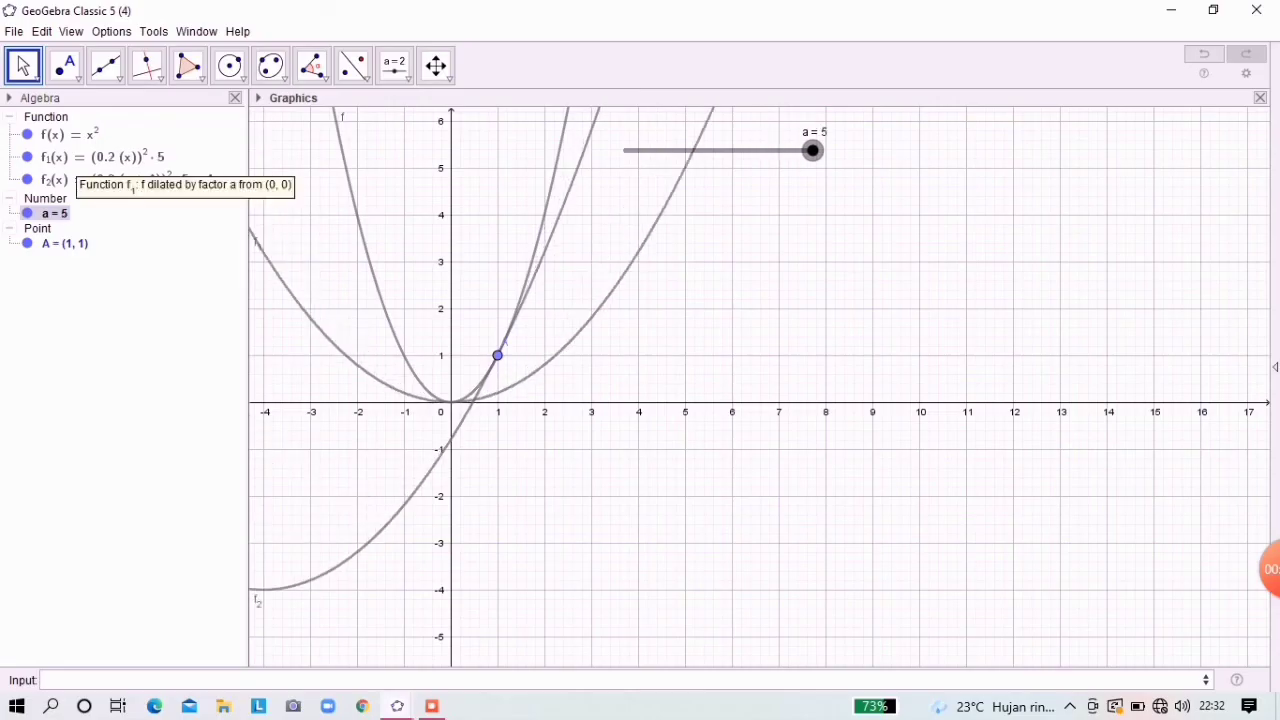
pyautogui.click(27, 157)
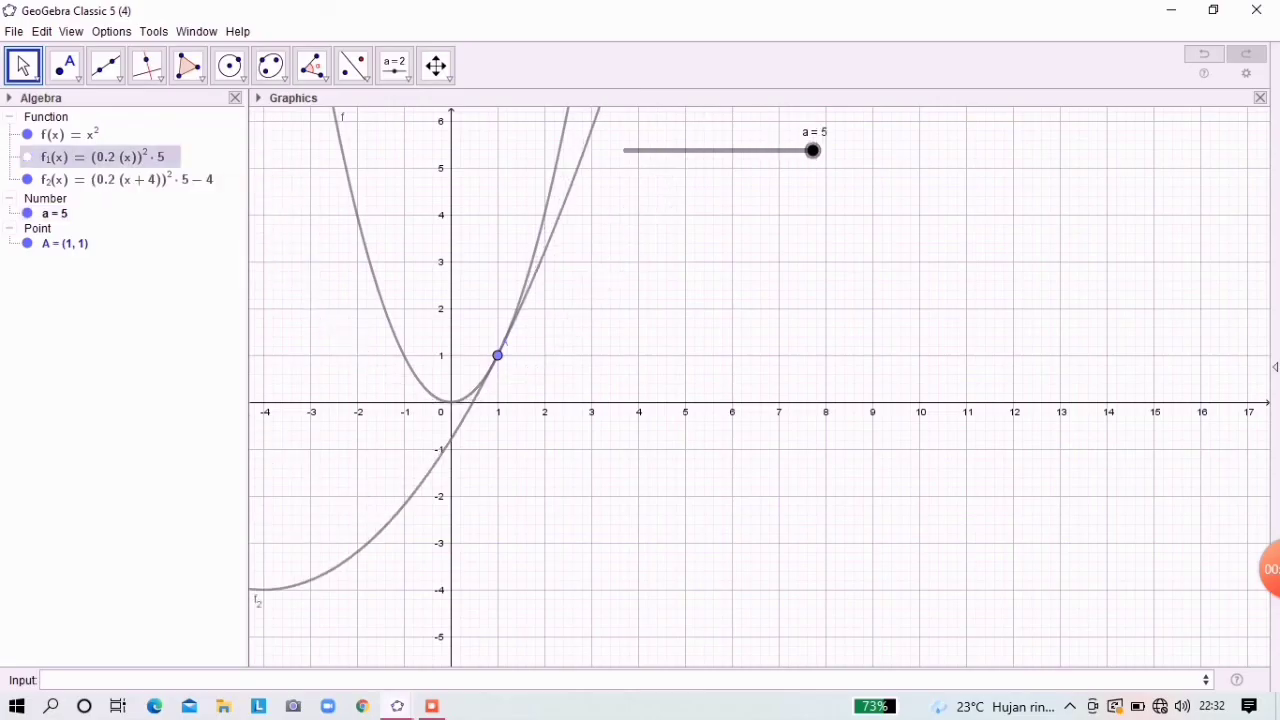
pyautogui.moveTo(560, 470); pyautogui.dragTo(782, 496)
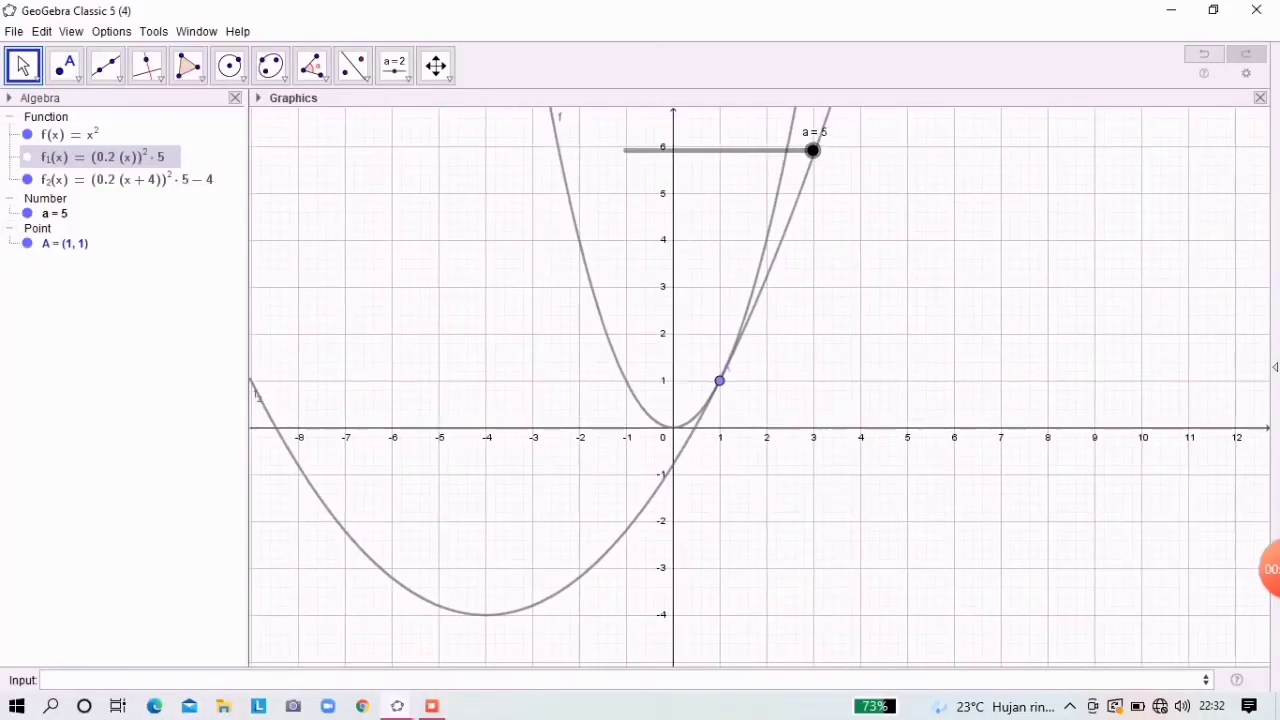
# Step: Set slider a to -4 and move point A along the parabola to about (0.65, 0.43)
pyautogui.moveTo(813, 150); pyautogui.dragTo(644, 150)
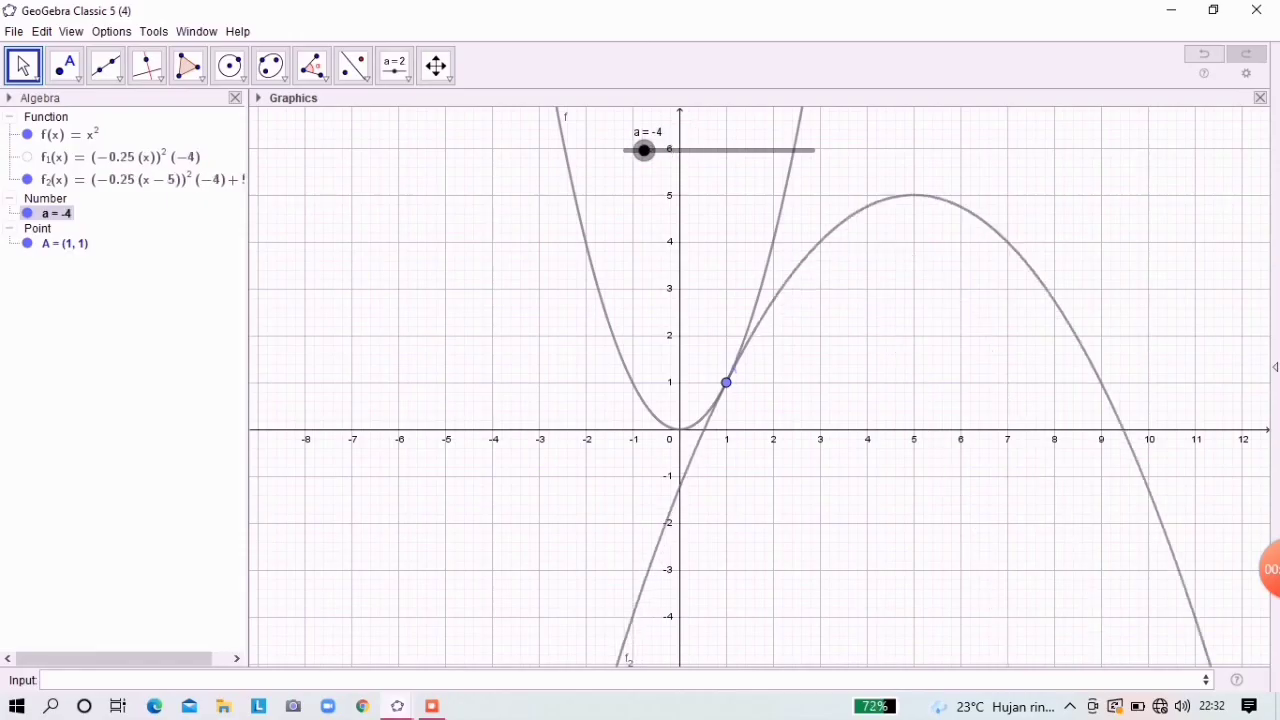
pyautogui.moveTo(726, 383); pyautogui.dragTo(709, 409)
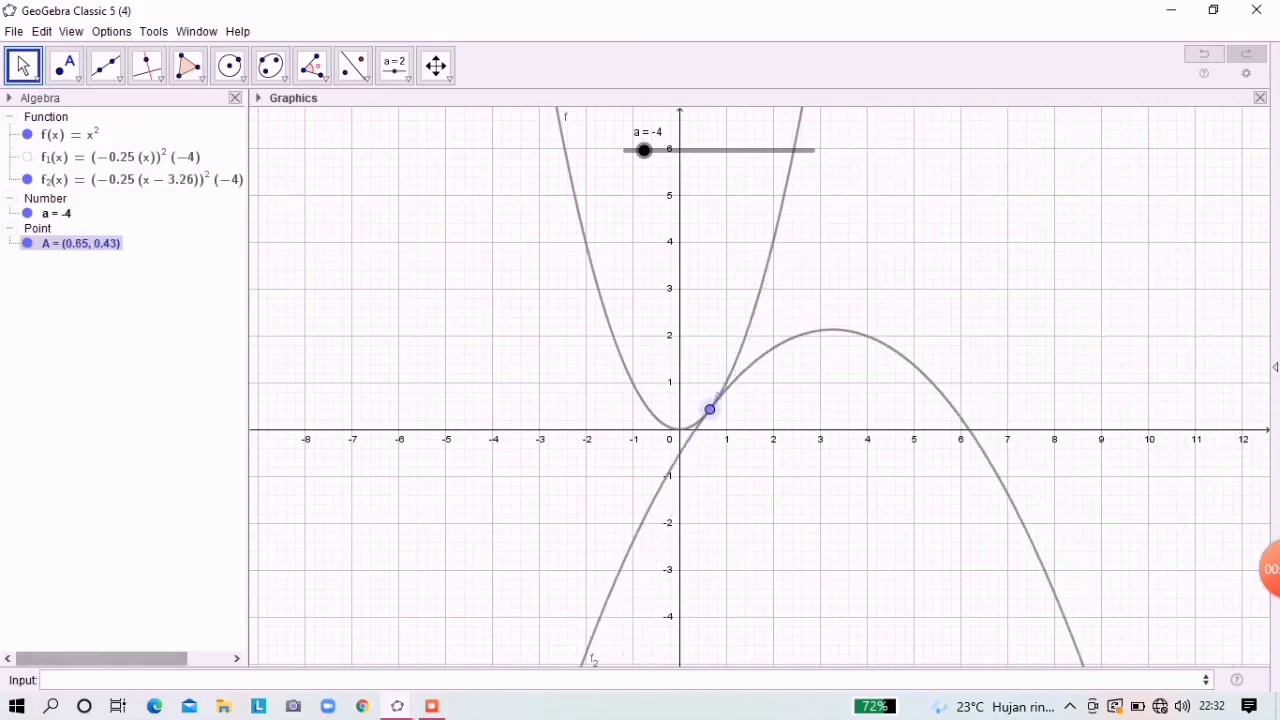
# Step: Add a point B at (-5, 1) away from the parabola and dilate function f by the factor a about it
pyautogui.click(65, 65)
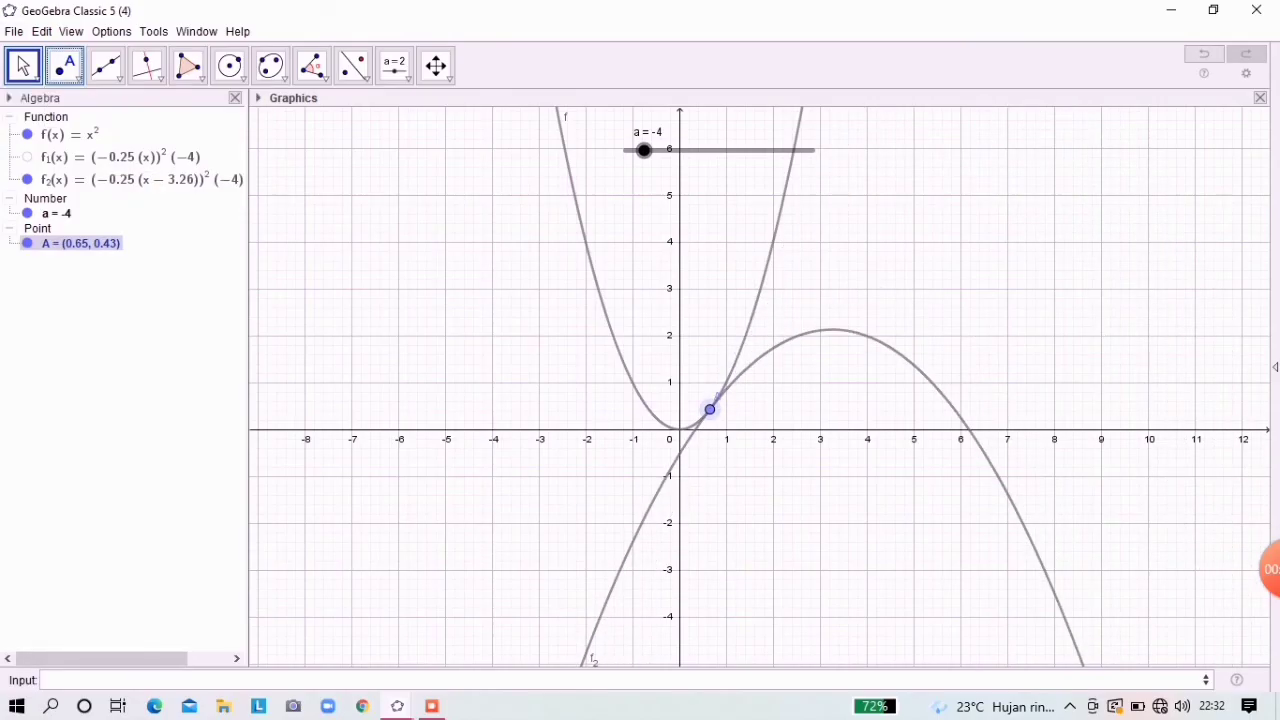
pyautogui.click(445, 382)
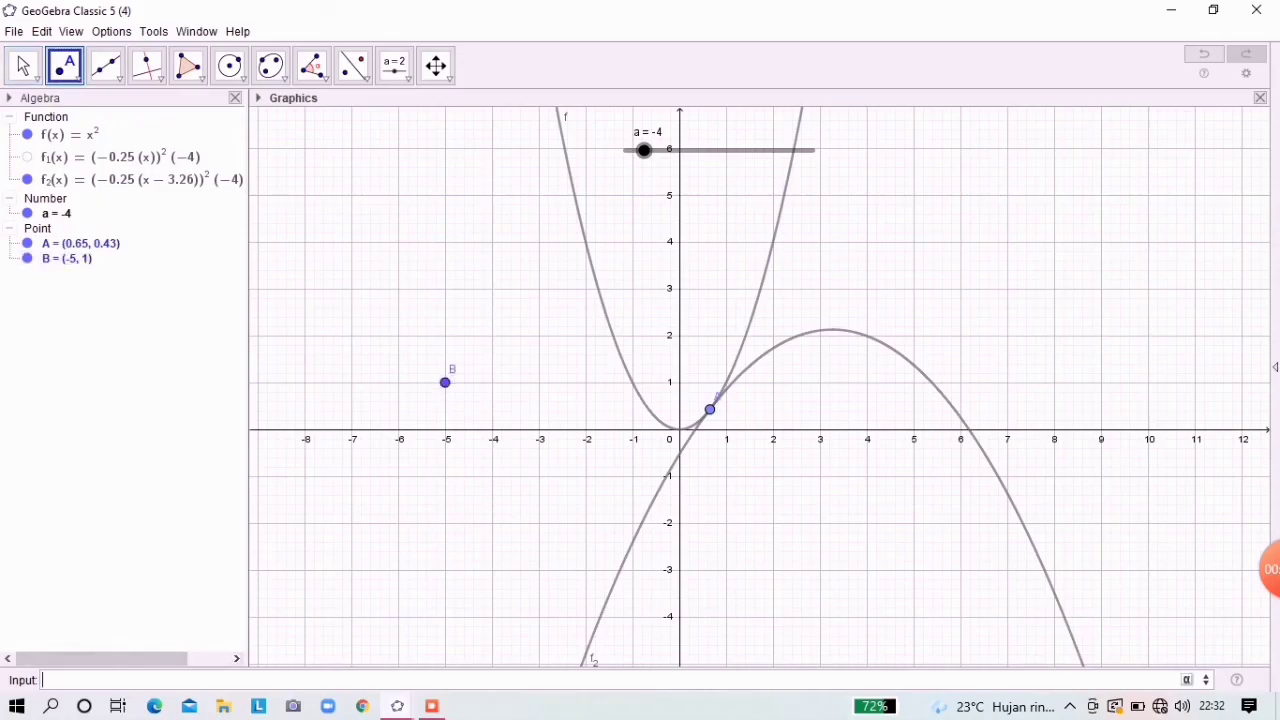
pyautogui.write('dila')
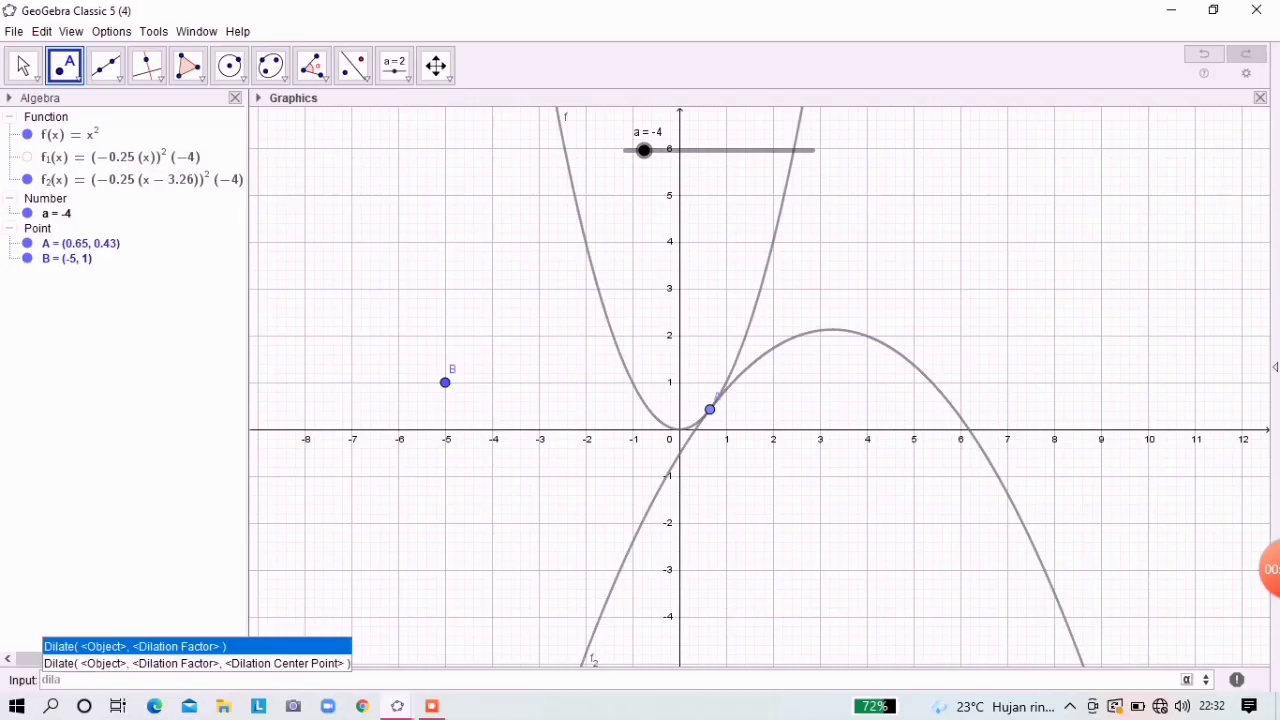
pyautogui.write('t')
pyautogui.press('Down')
pyautogui.press('Return')
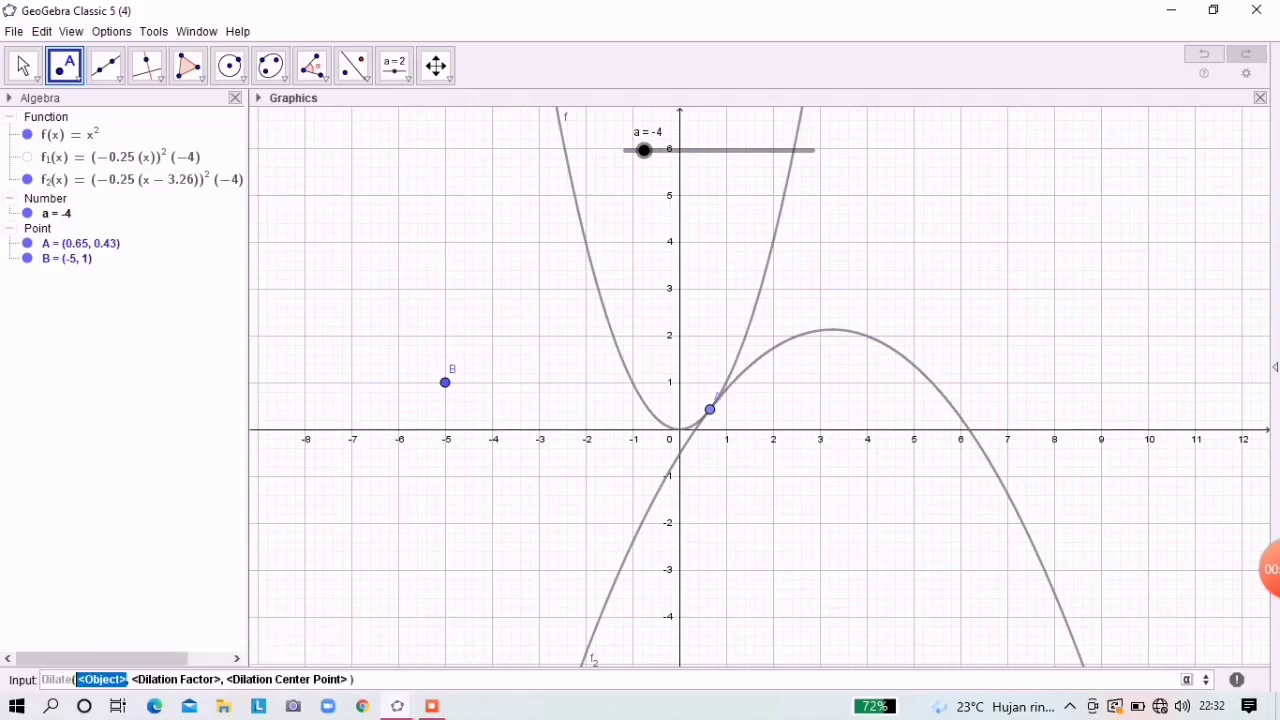
pyautogui.write('f')
pyautogui.press('Tab')
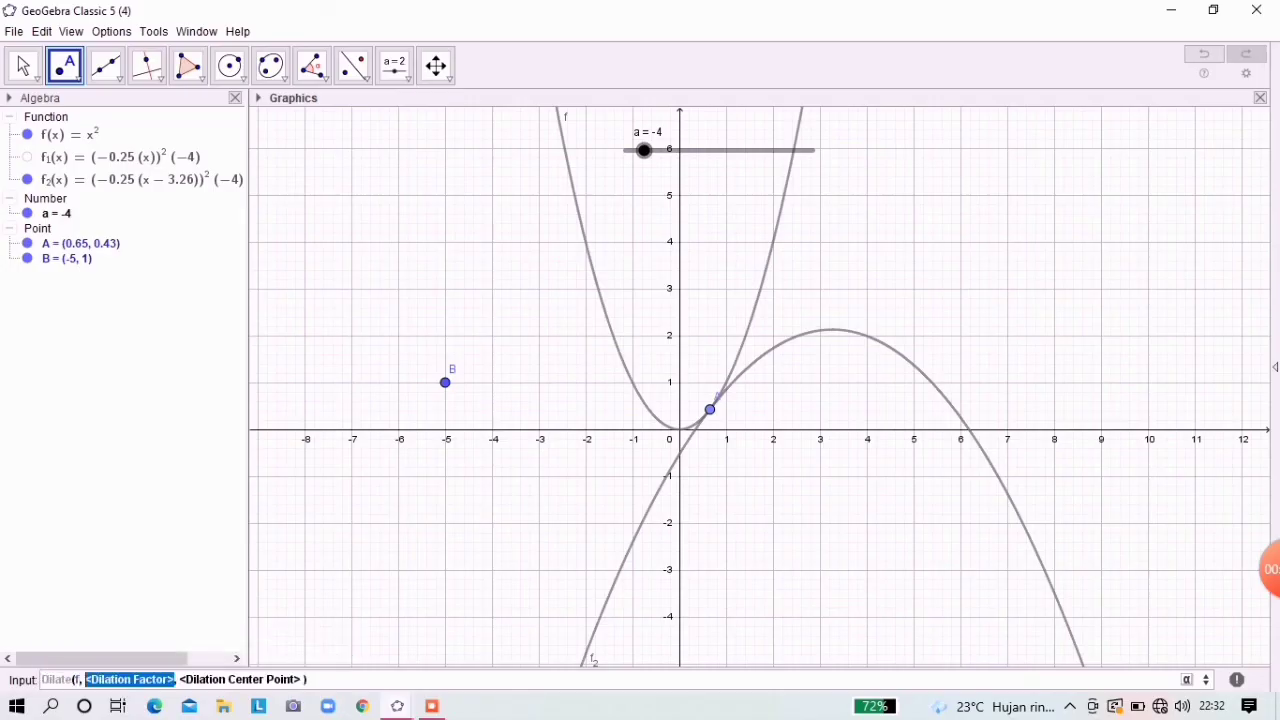
pyautogui.write('a')
pyautogui.press('Tab')
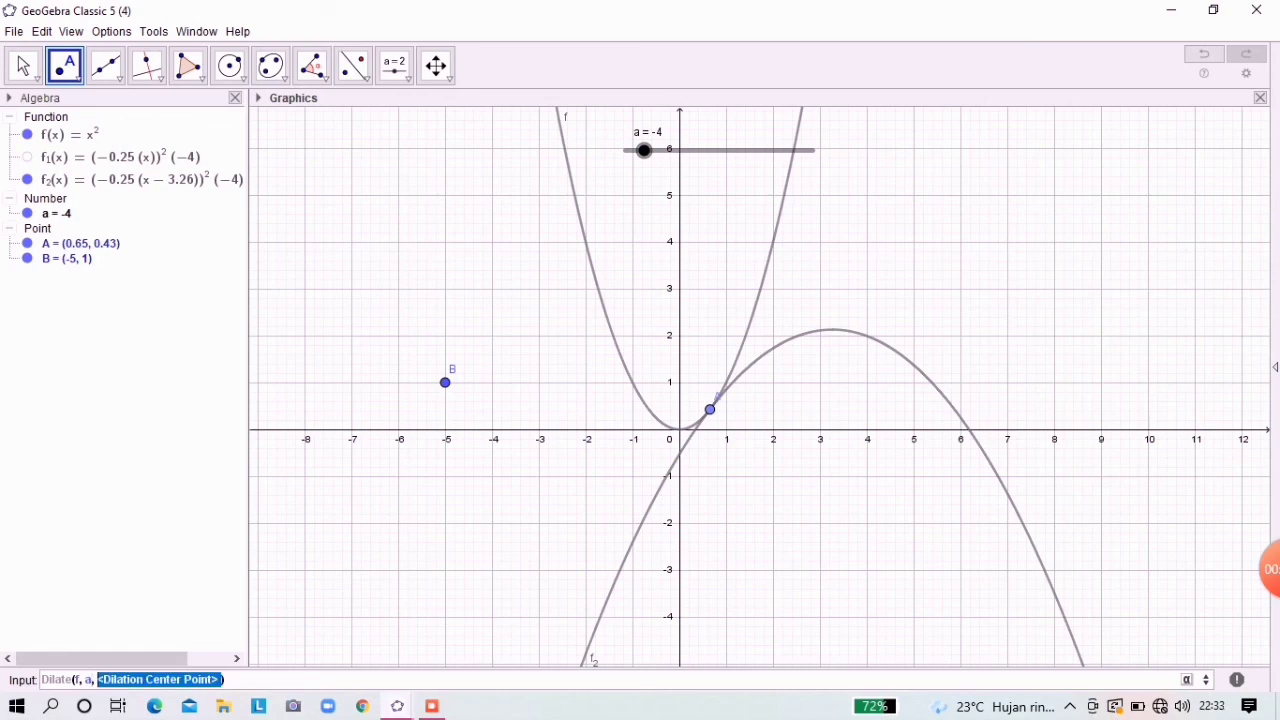
pyautogui.write('B')
pyautogui.press('Return')
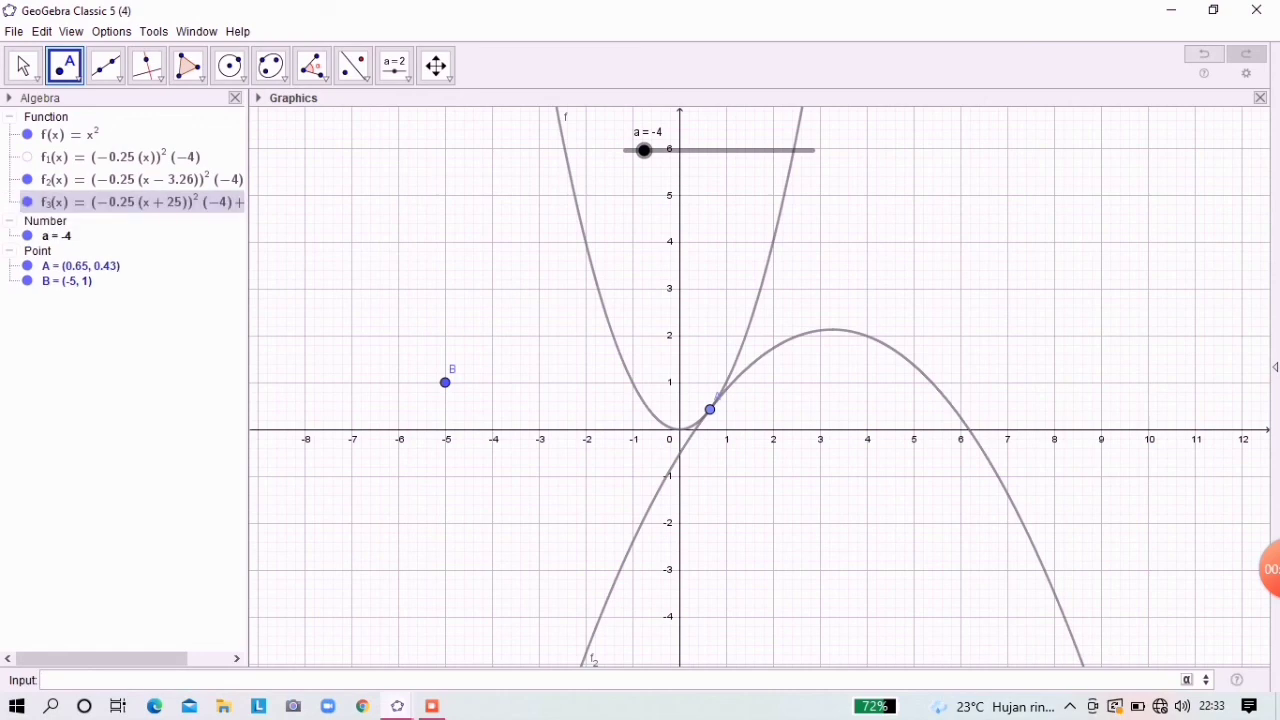
pyautogui.press('Escape')
# Step: Set slider a to 2 and widen the algebra list to fit the full expressions of the dilated functions
pyautogui.moveTo(644, 150); pyautogui.dragTo(719, 150)
pyautogui.moveTo(681, 150); pyautogui.dragTo(757, 150)
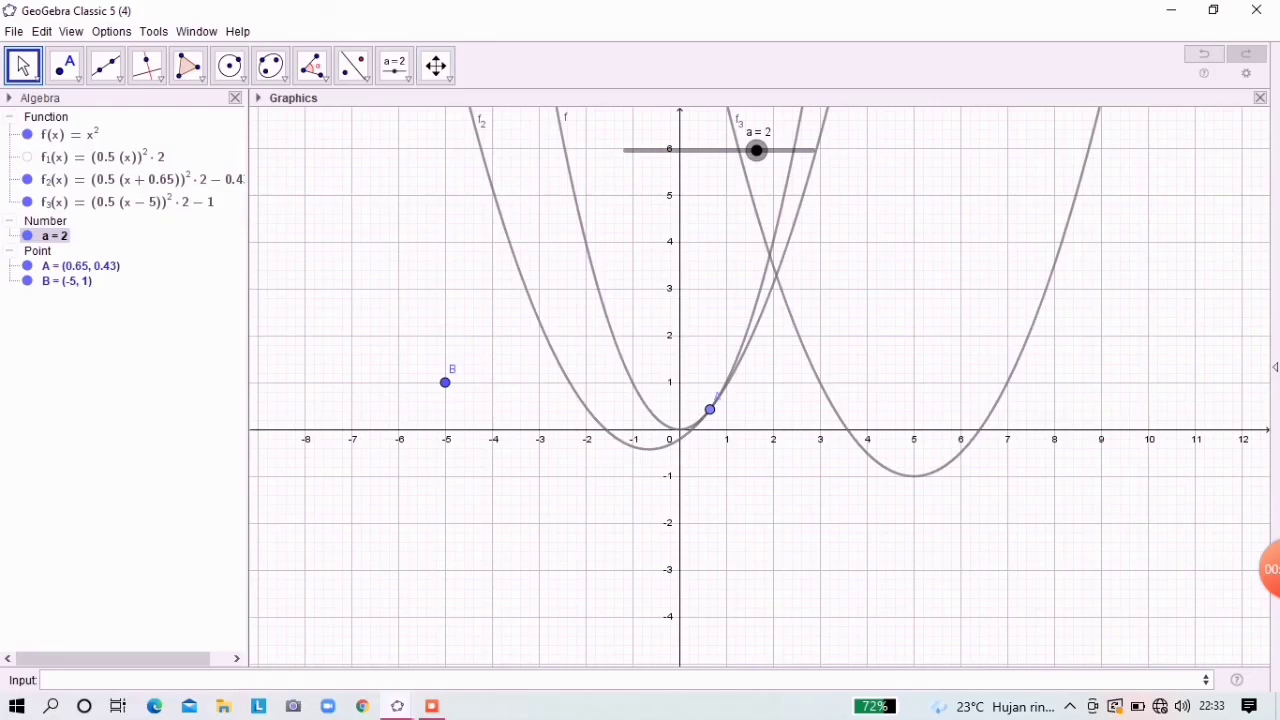
pyautogui.moveTo(249, 380); pyautogui.dragTo(355, 380)
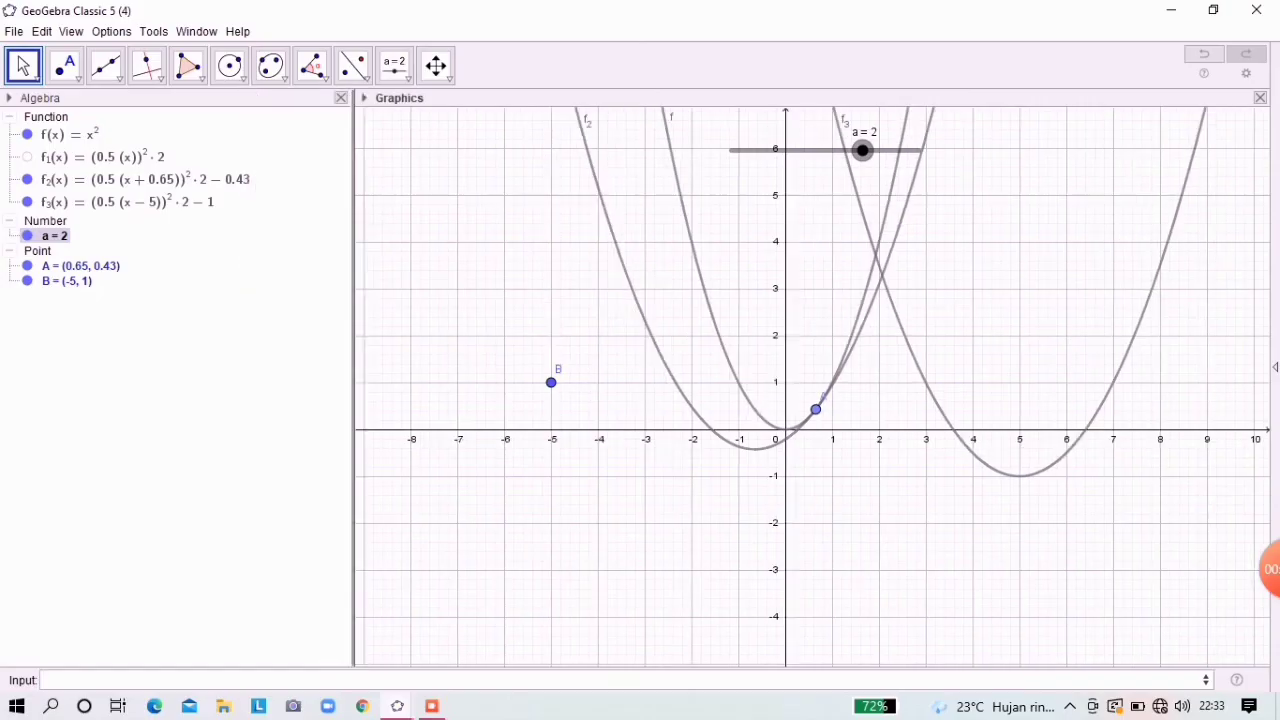